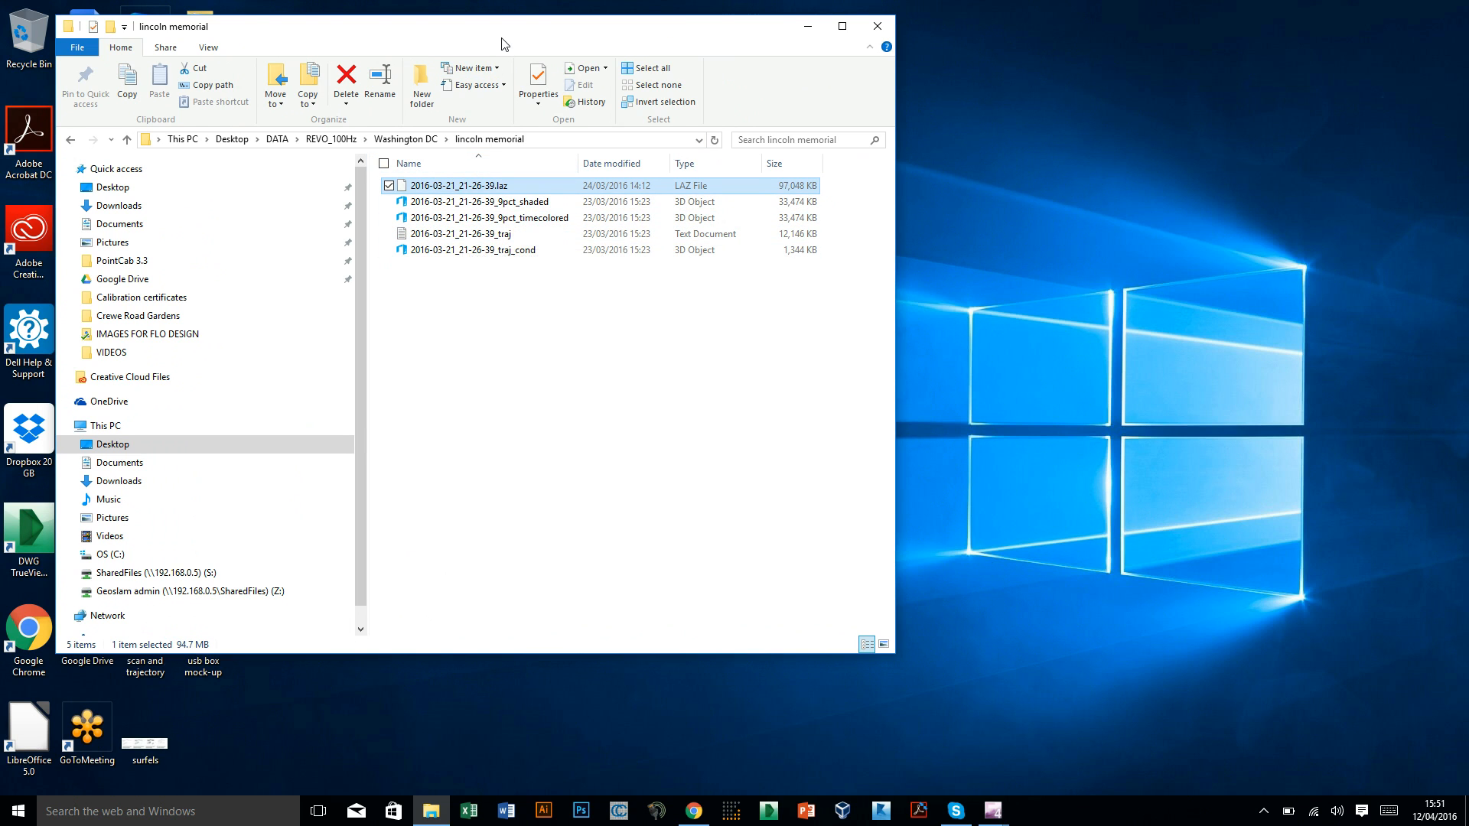
- Open CloudCompare and set the 3D view's background colour to black in the display options
drag(497, 35, 463, 52)
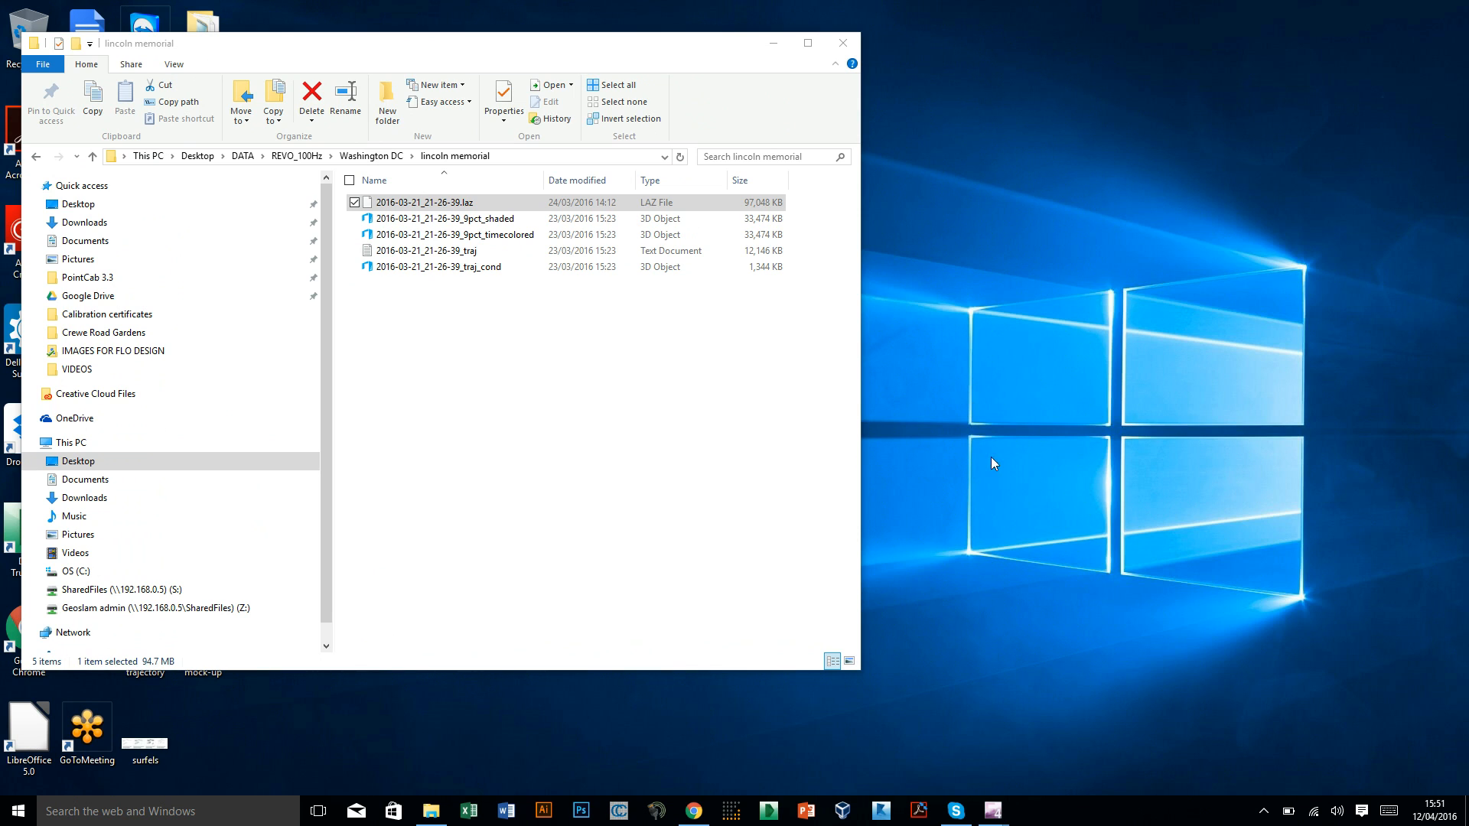
click(619, 811)
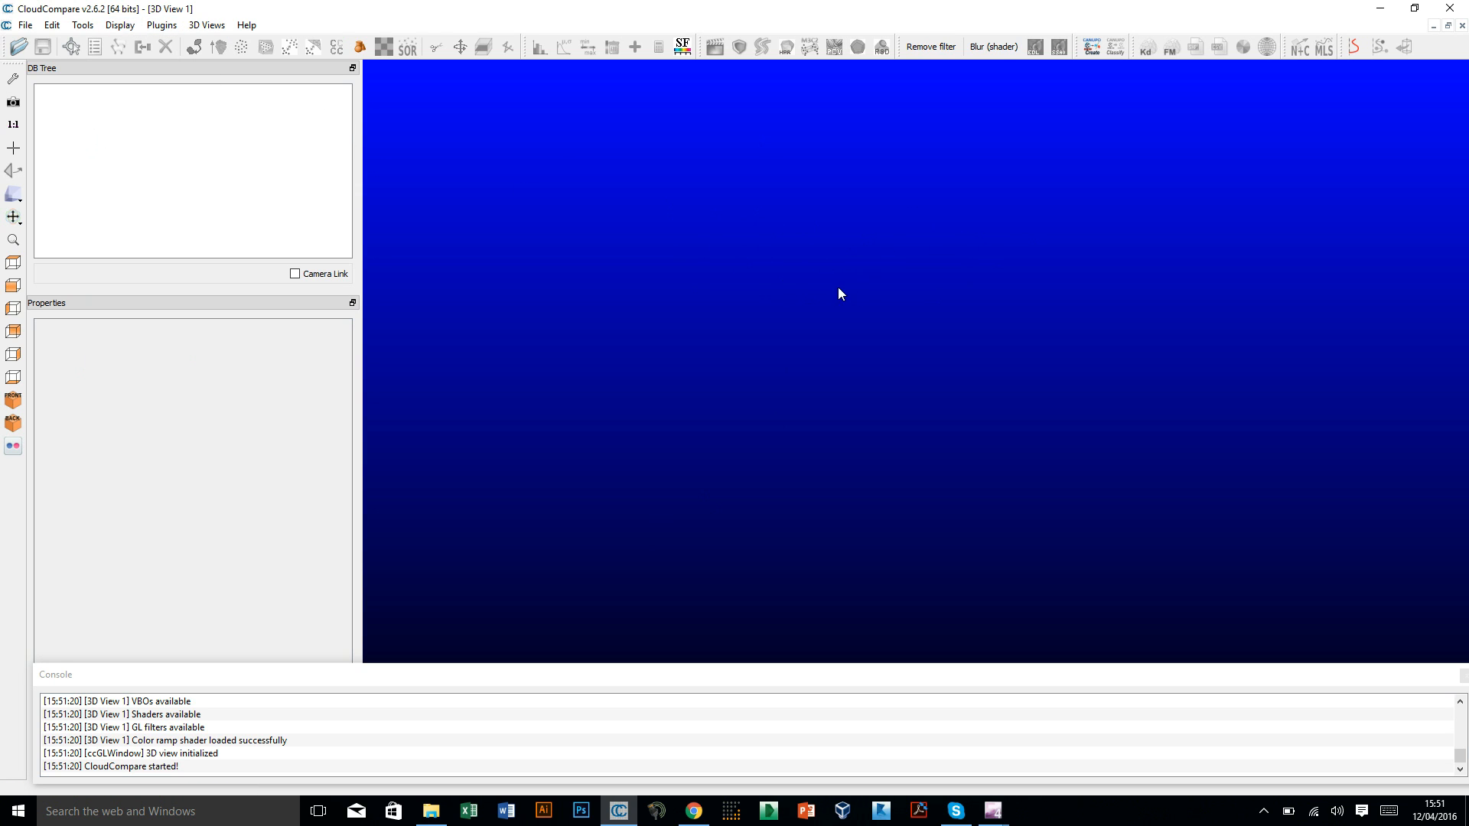
click(130, 28)
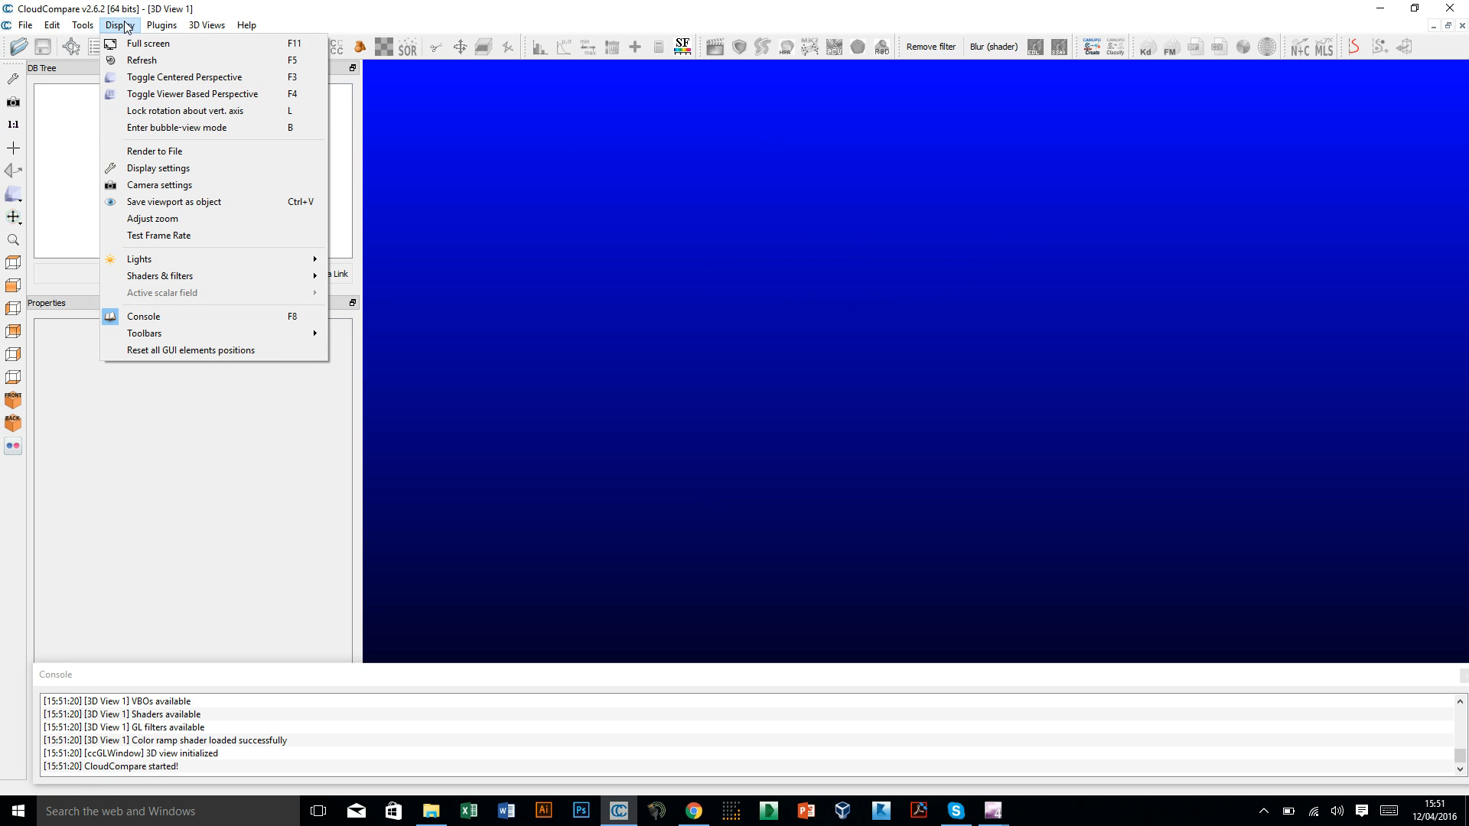
click(169, 169)
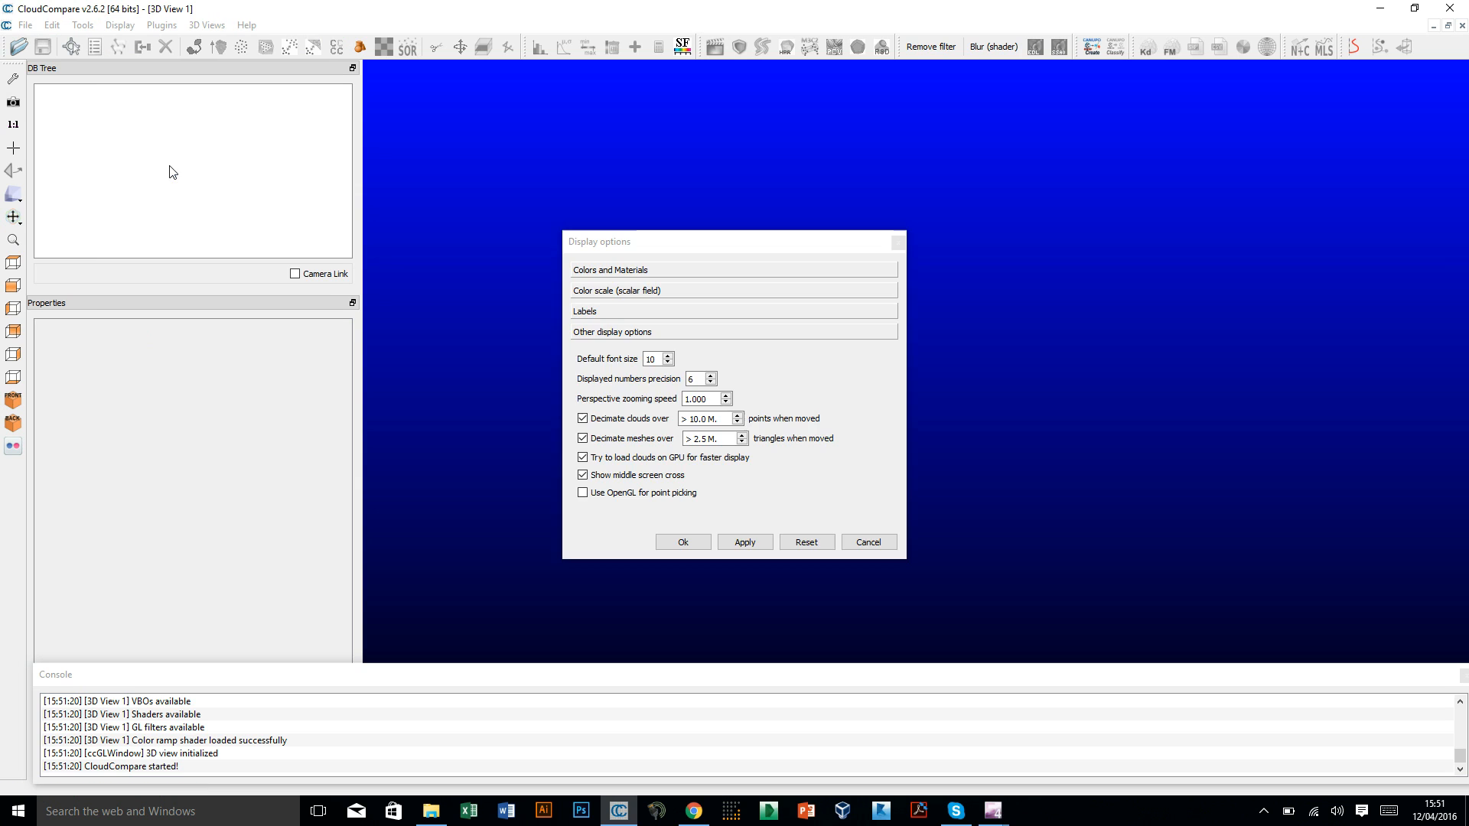
drag(703, 241, 718, 144)
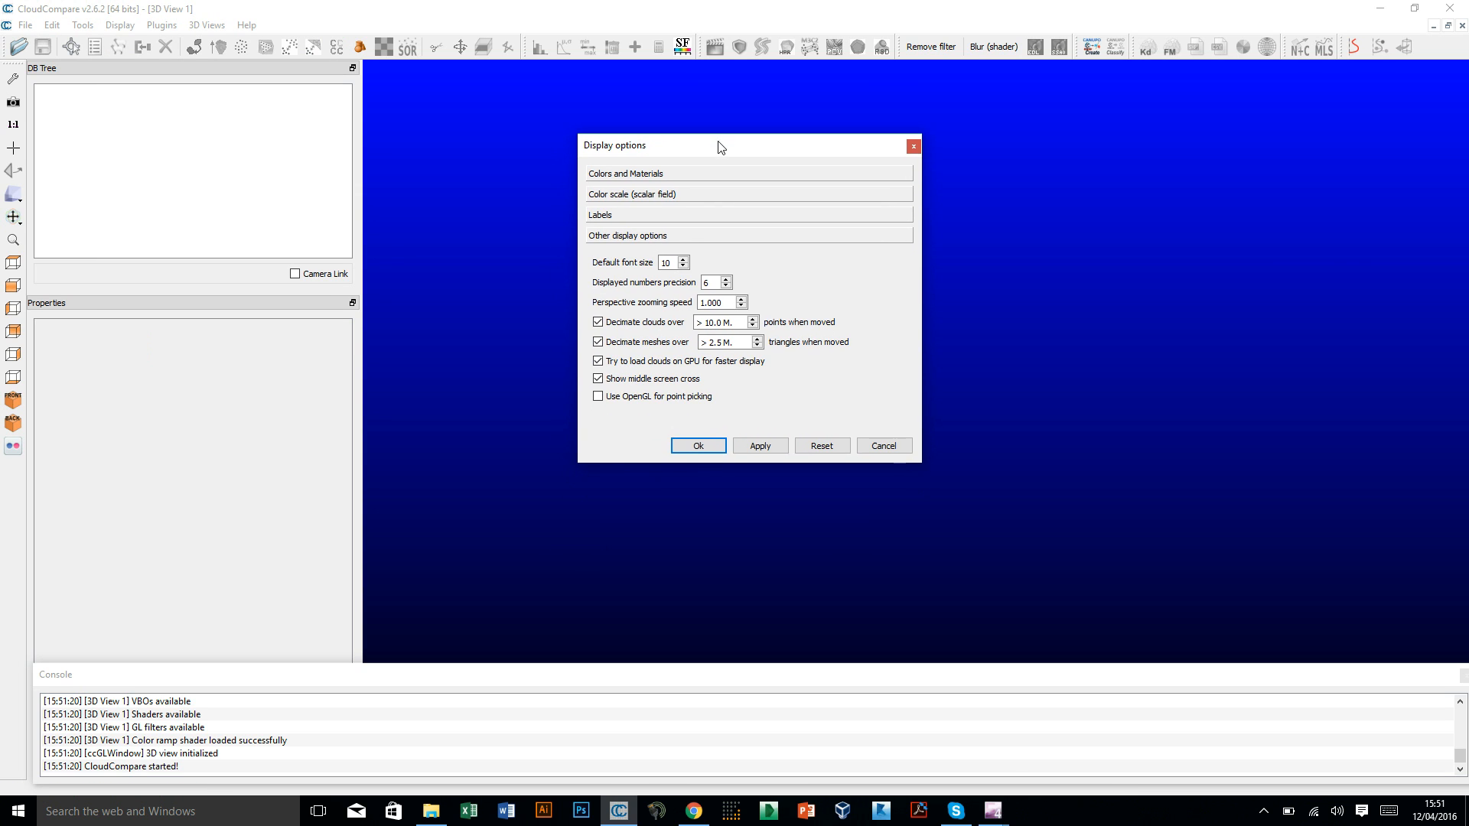
click(674, 174)
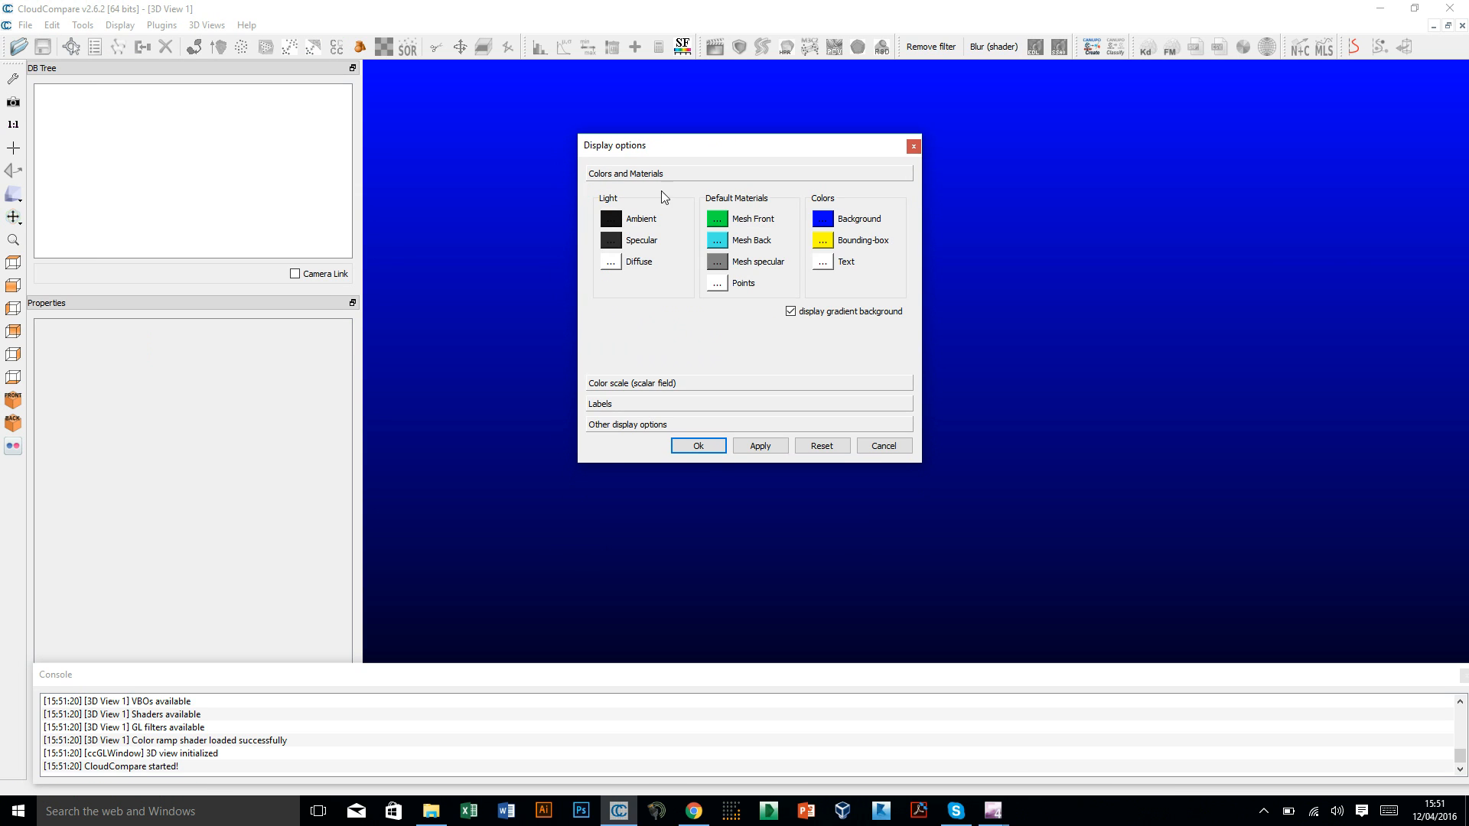
click(824, 221)
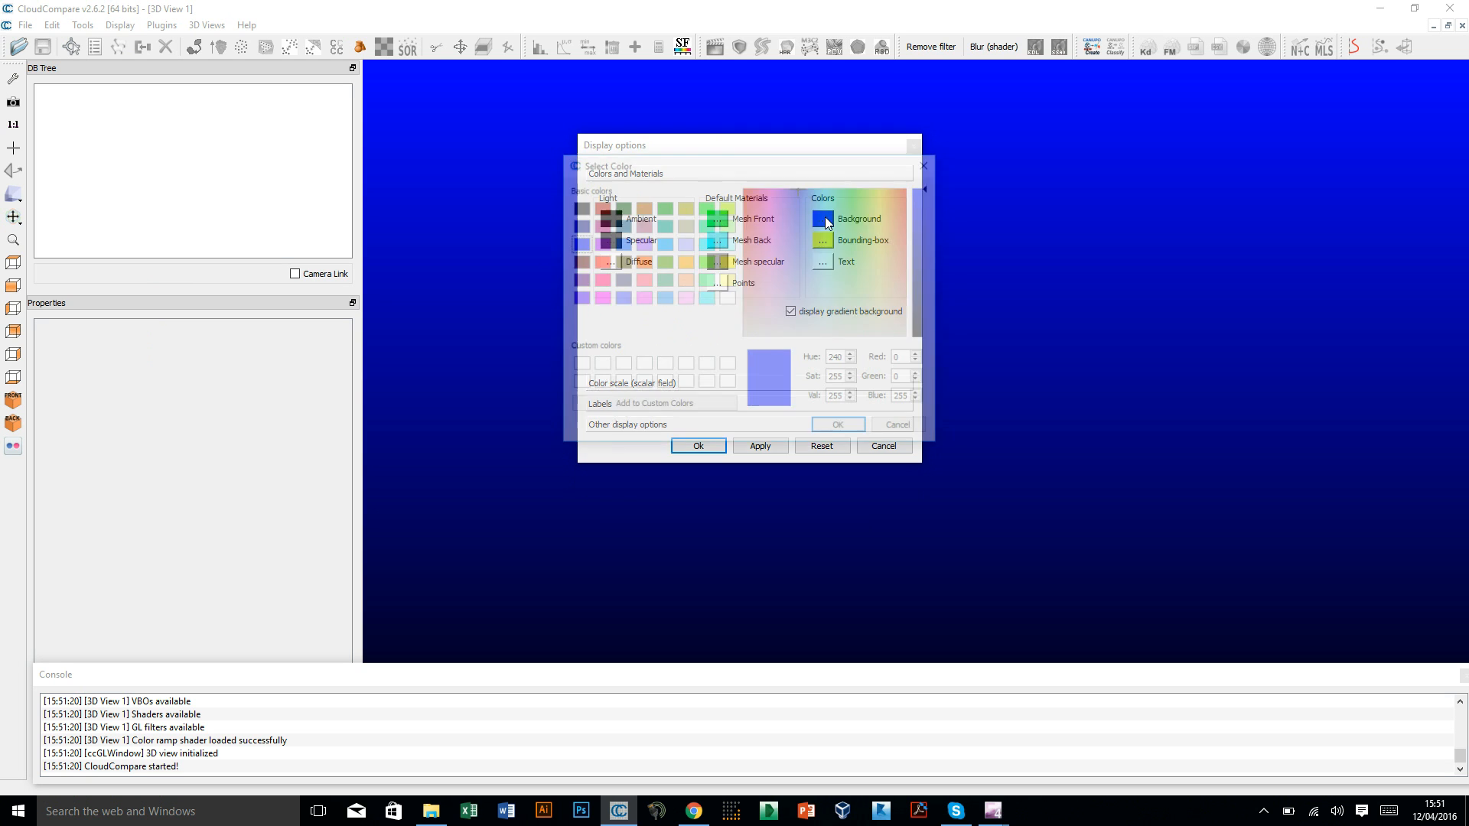
click(579, 208)
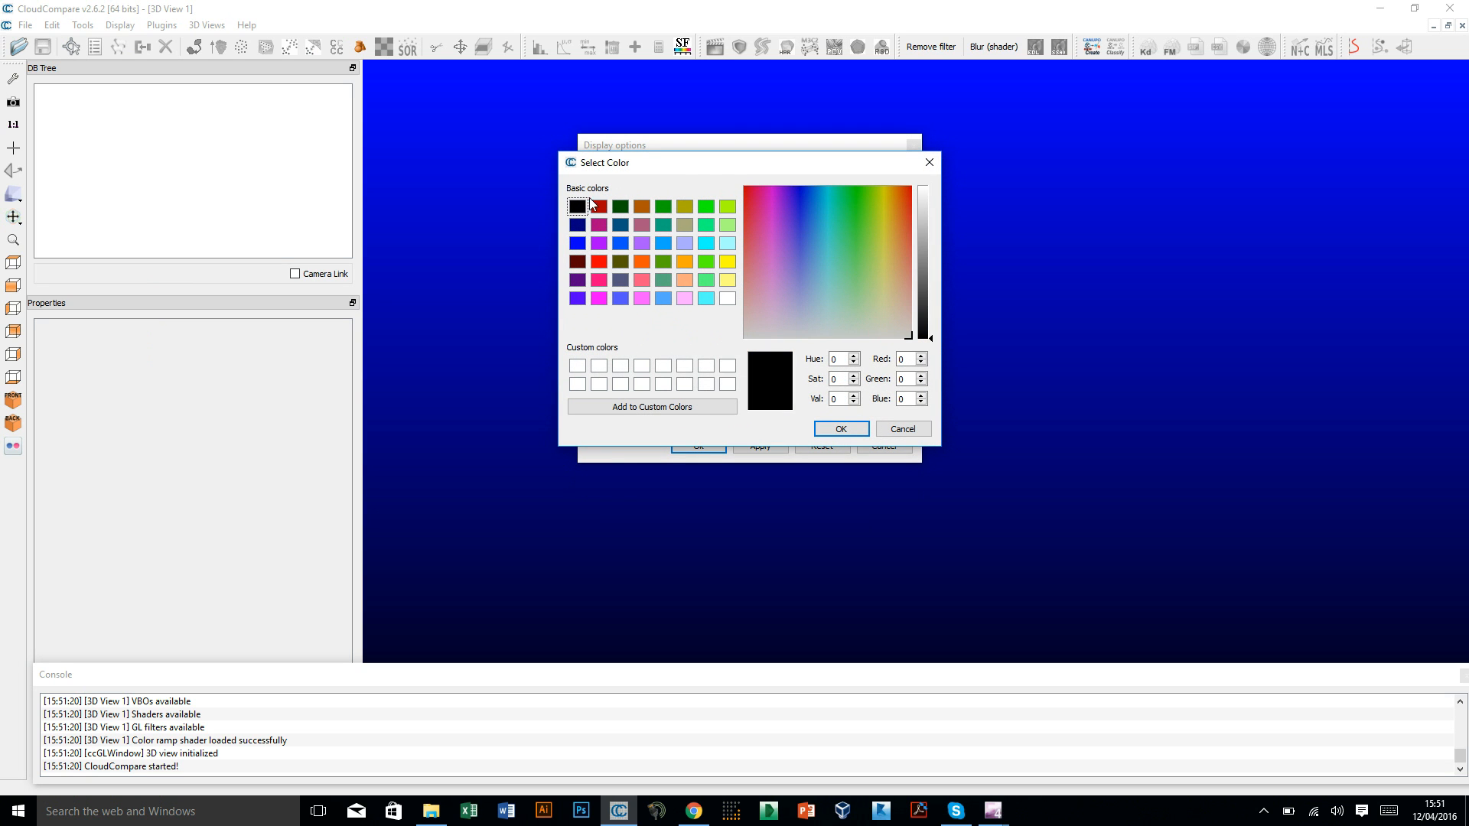
click(841, 429)
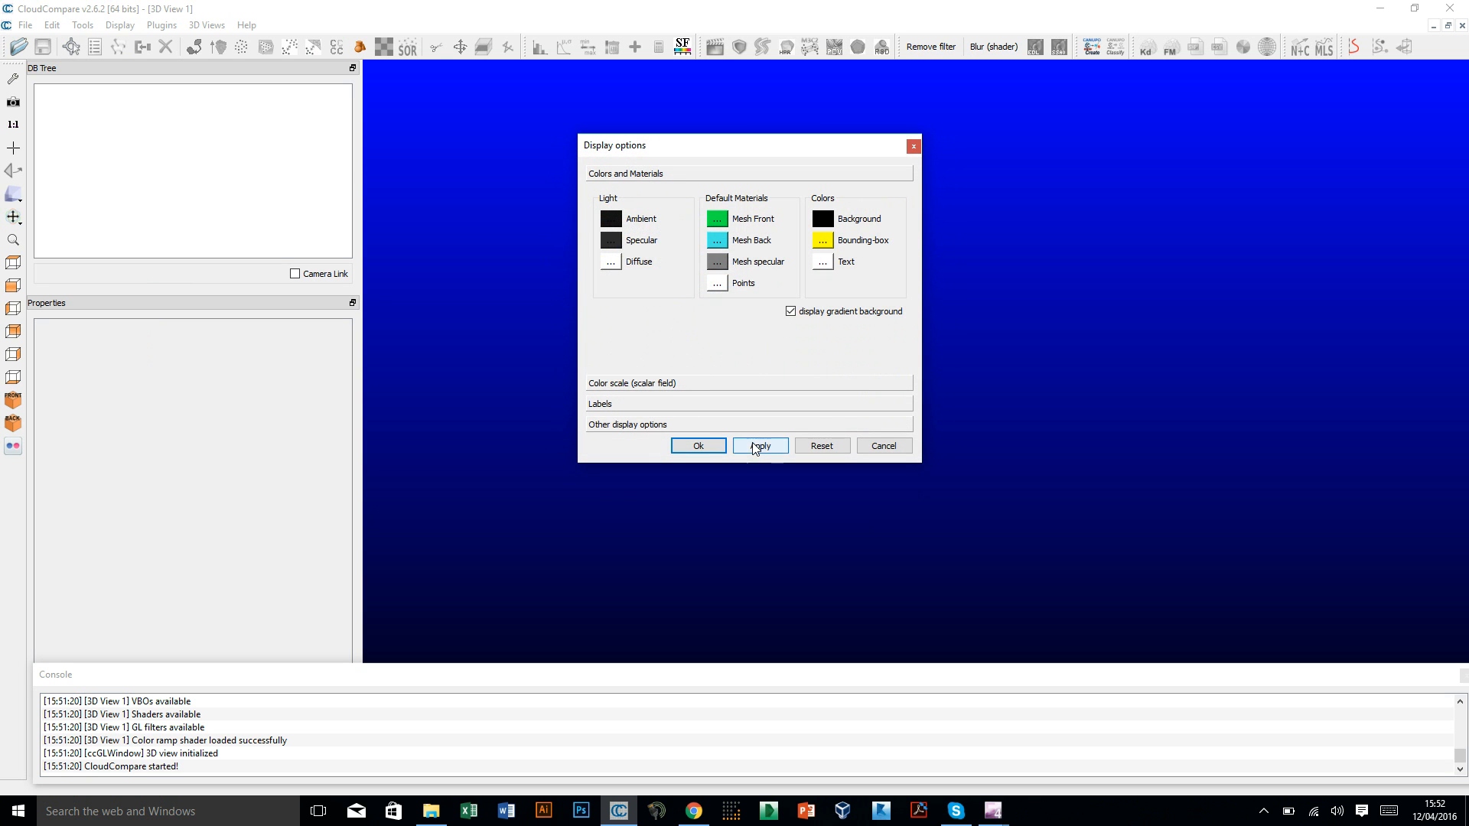
click(756, 447)
click(705, 444)
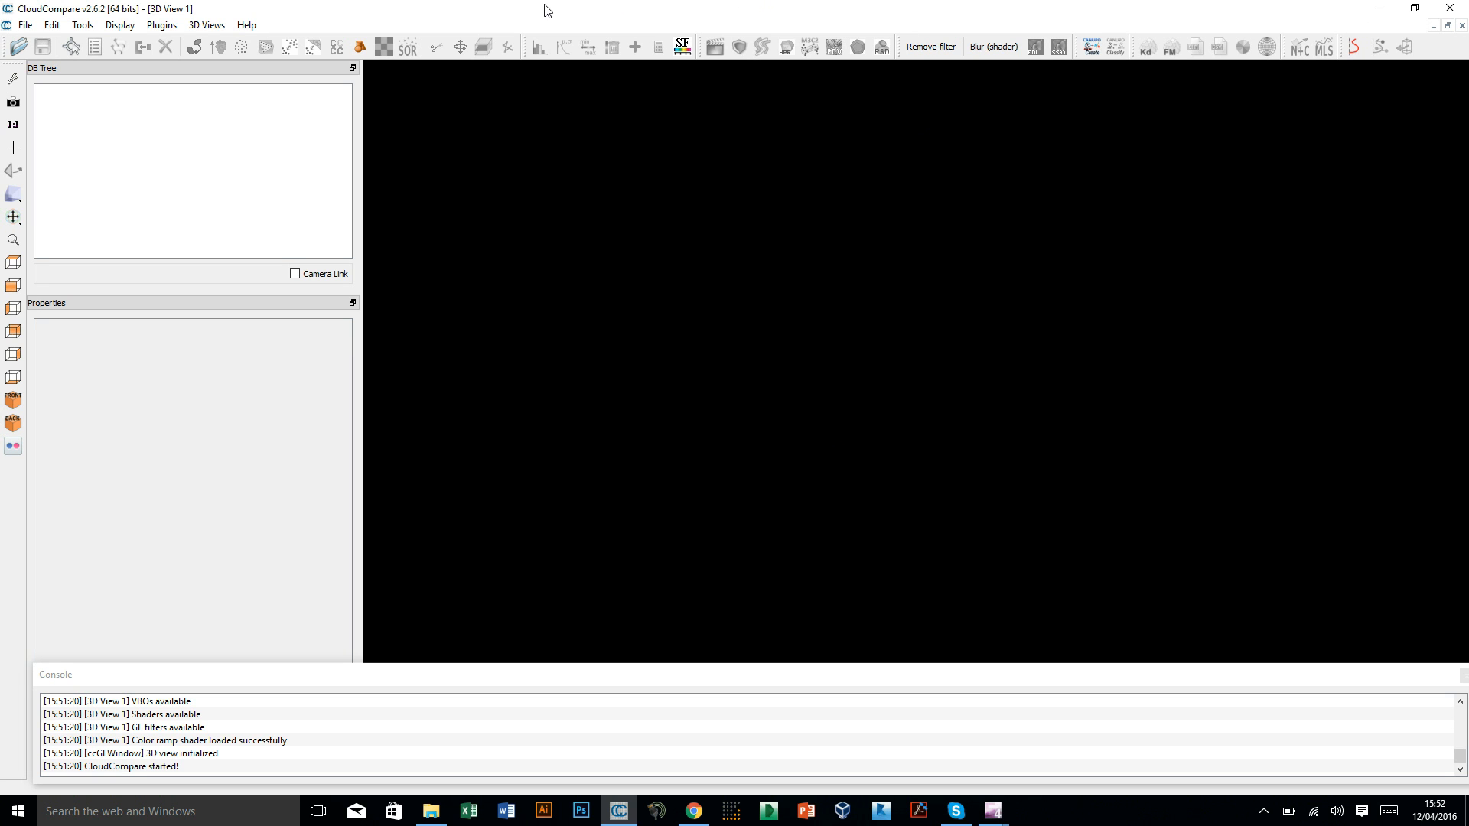
- Load 2016-03-21_21-26-39.laz from the lincoln memorial folder into CloudCompare with the default LAS fields
drag(515, 16, 961, 30)
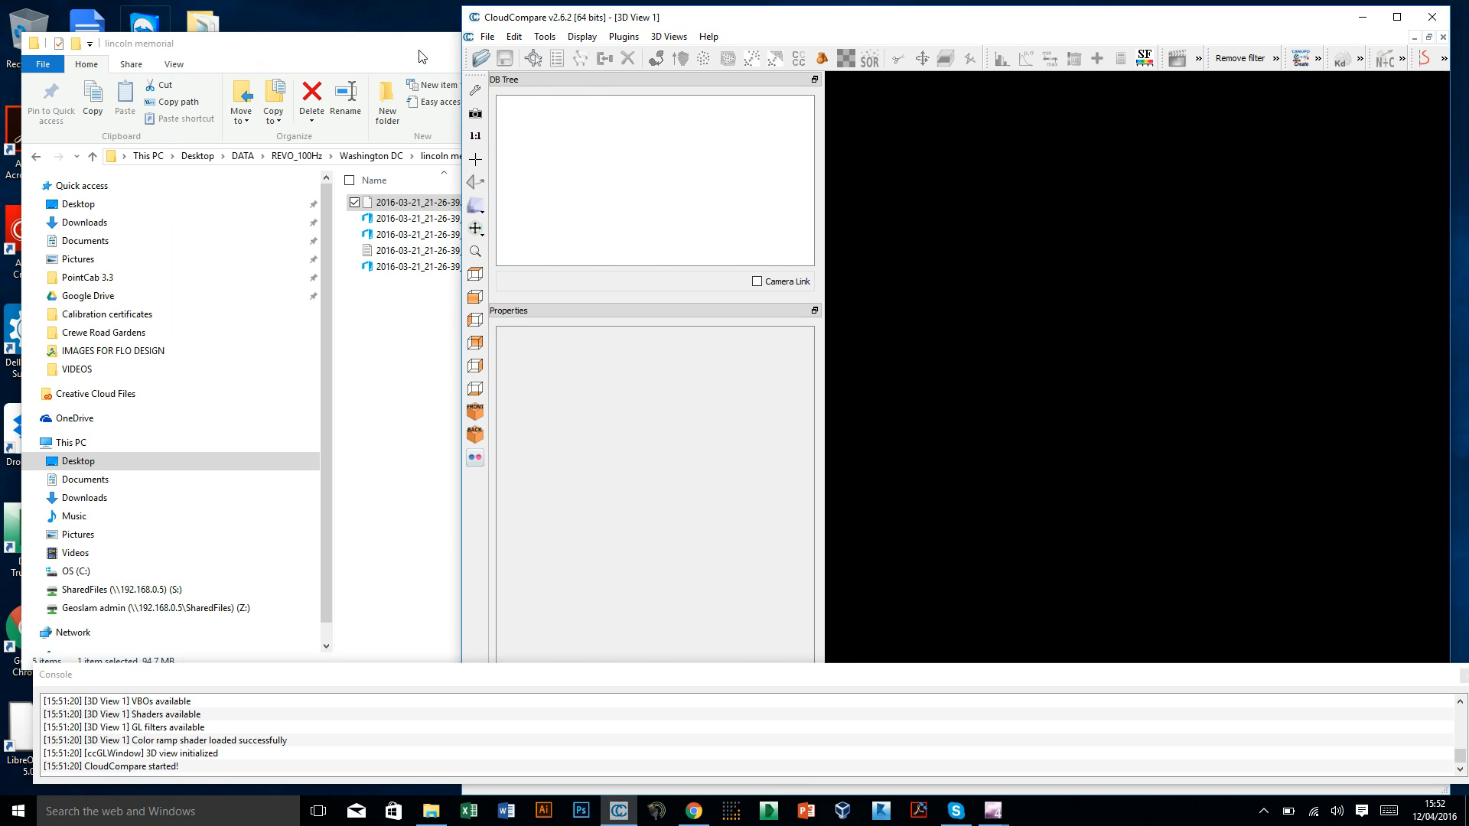
click(438, 159)
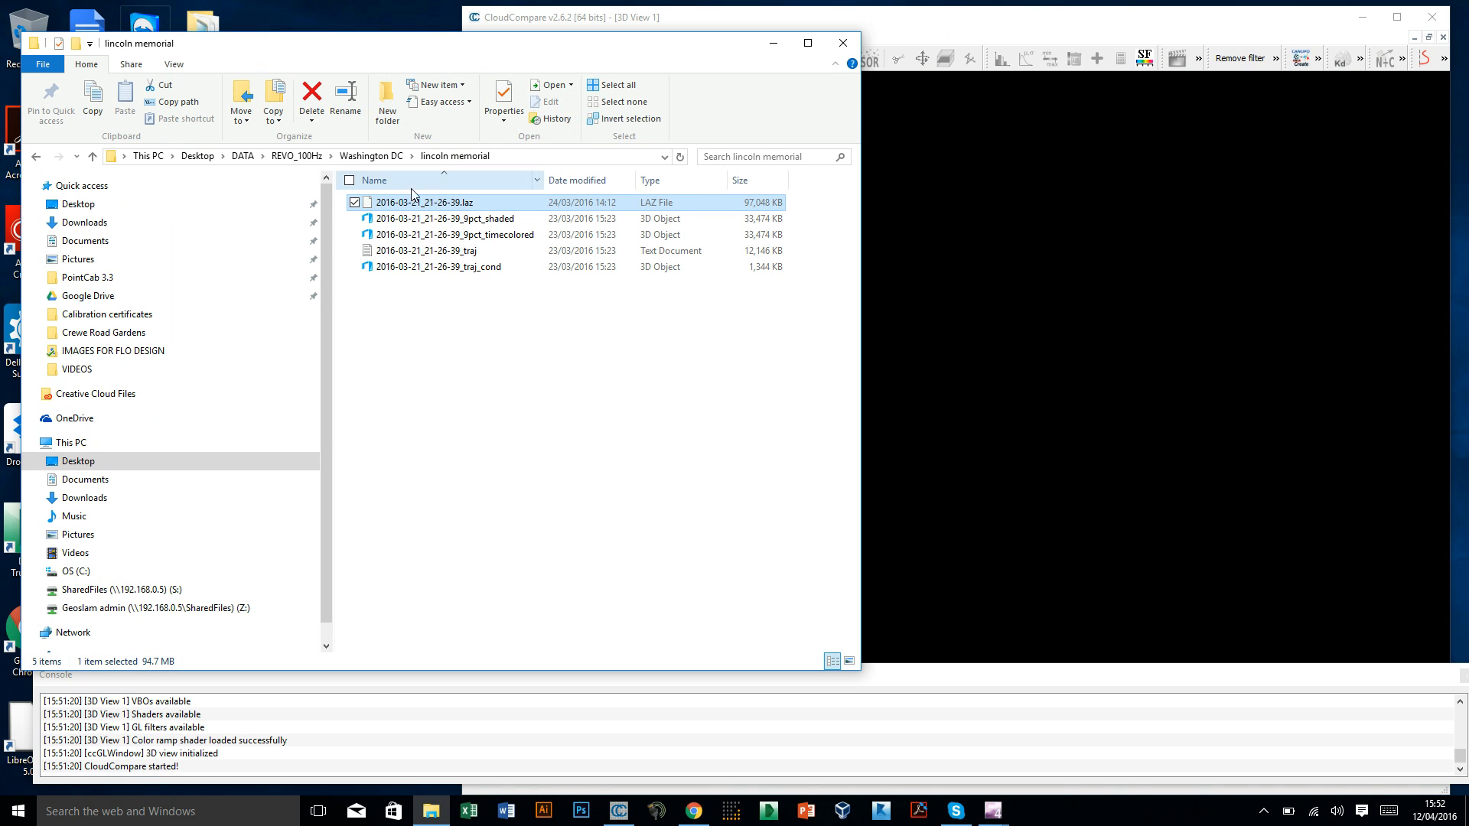
drag(392, 203, 967, 262)
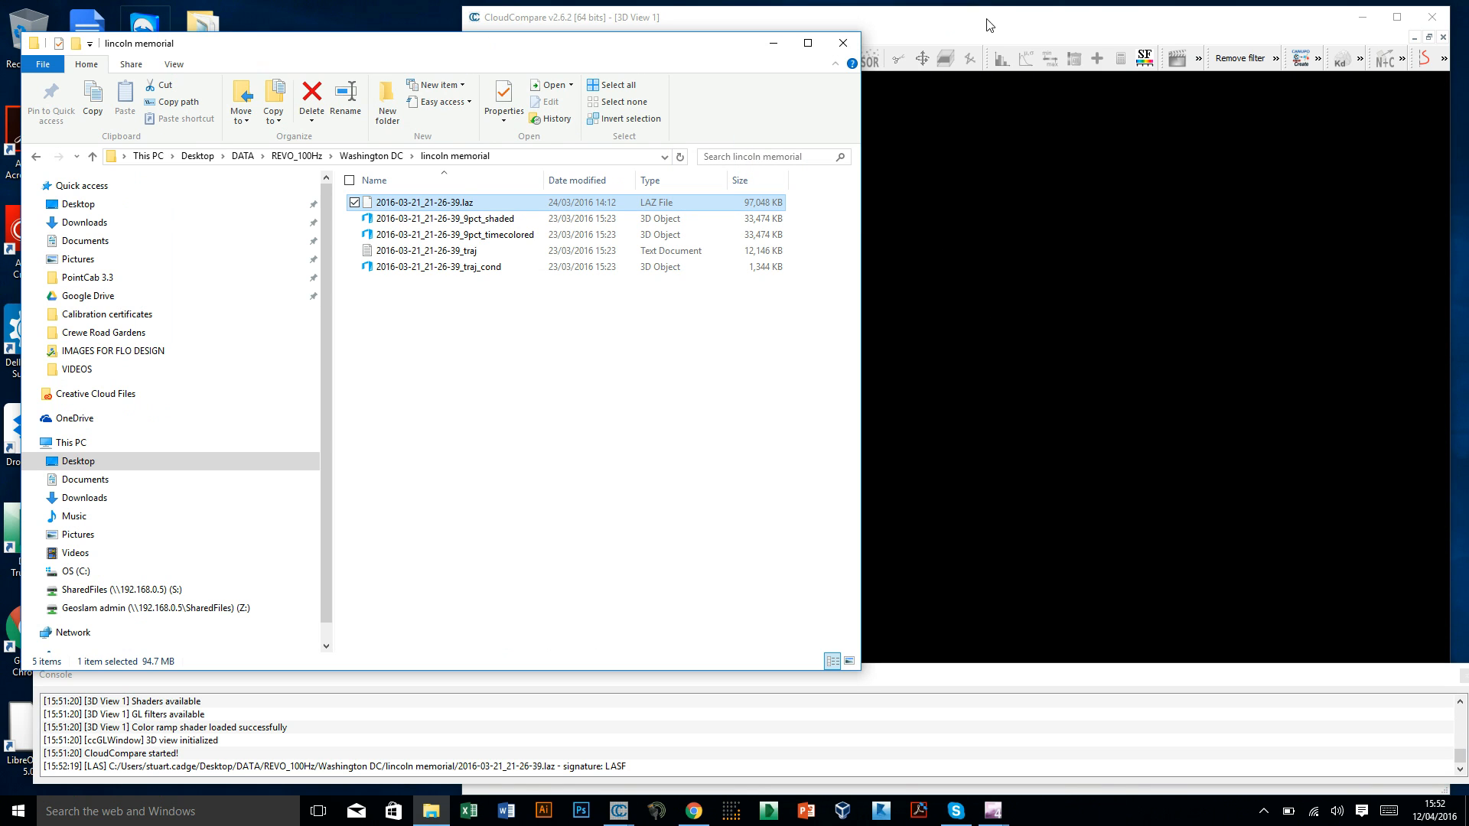
drag(737, 184, 974, 134)
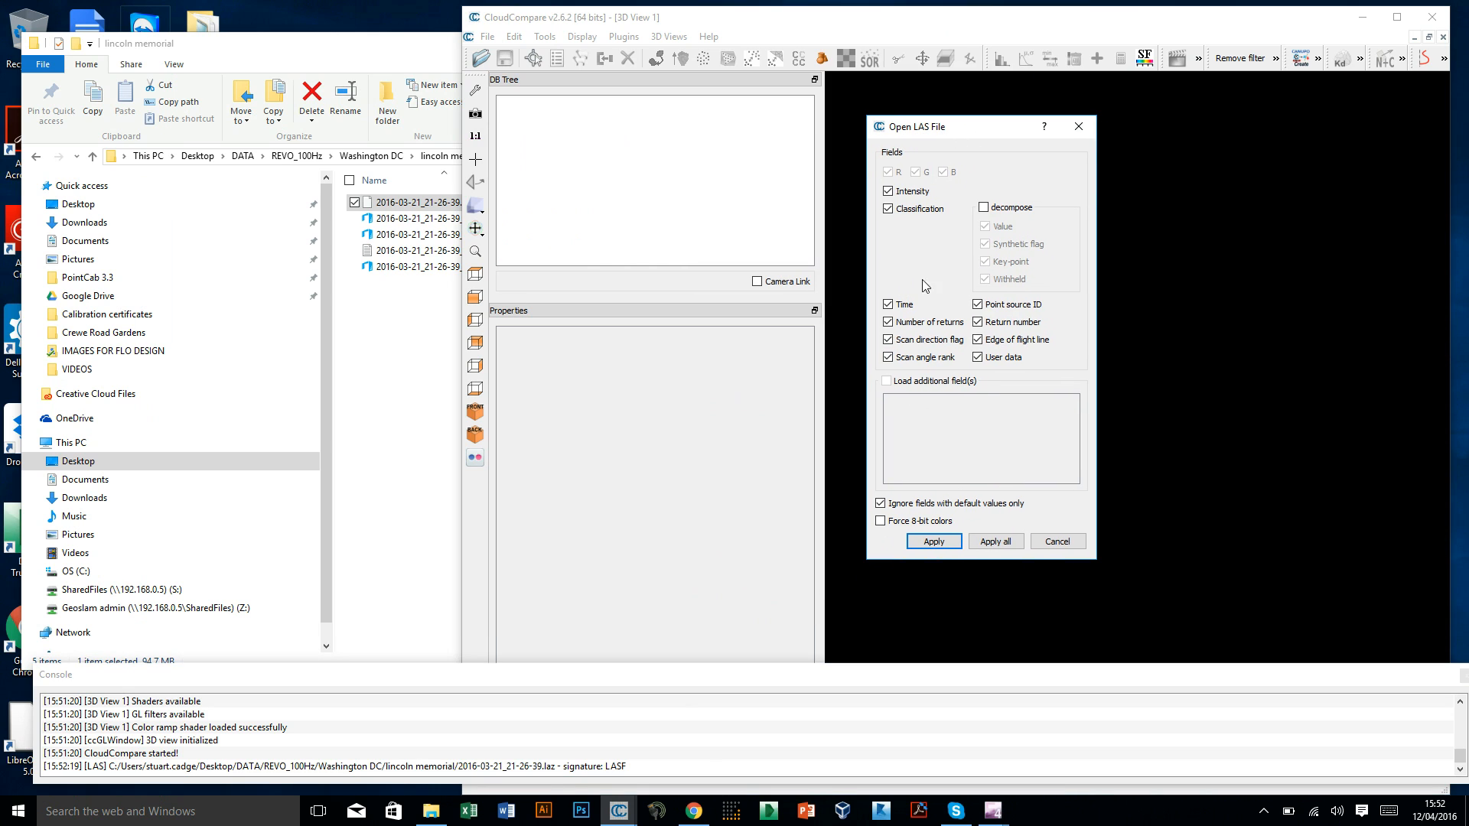
click(933, 542)
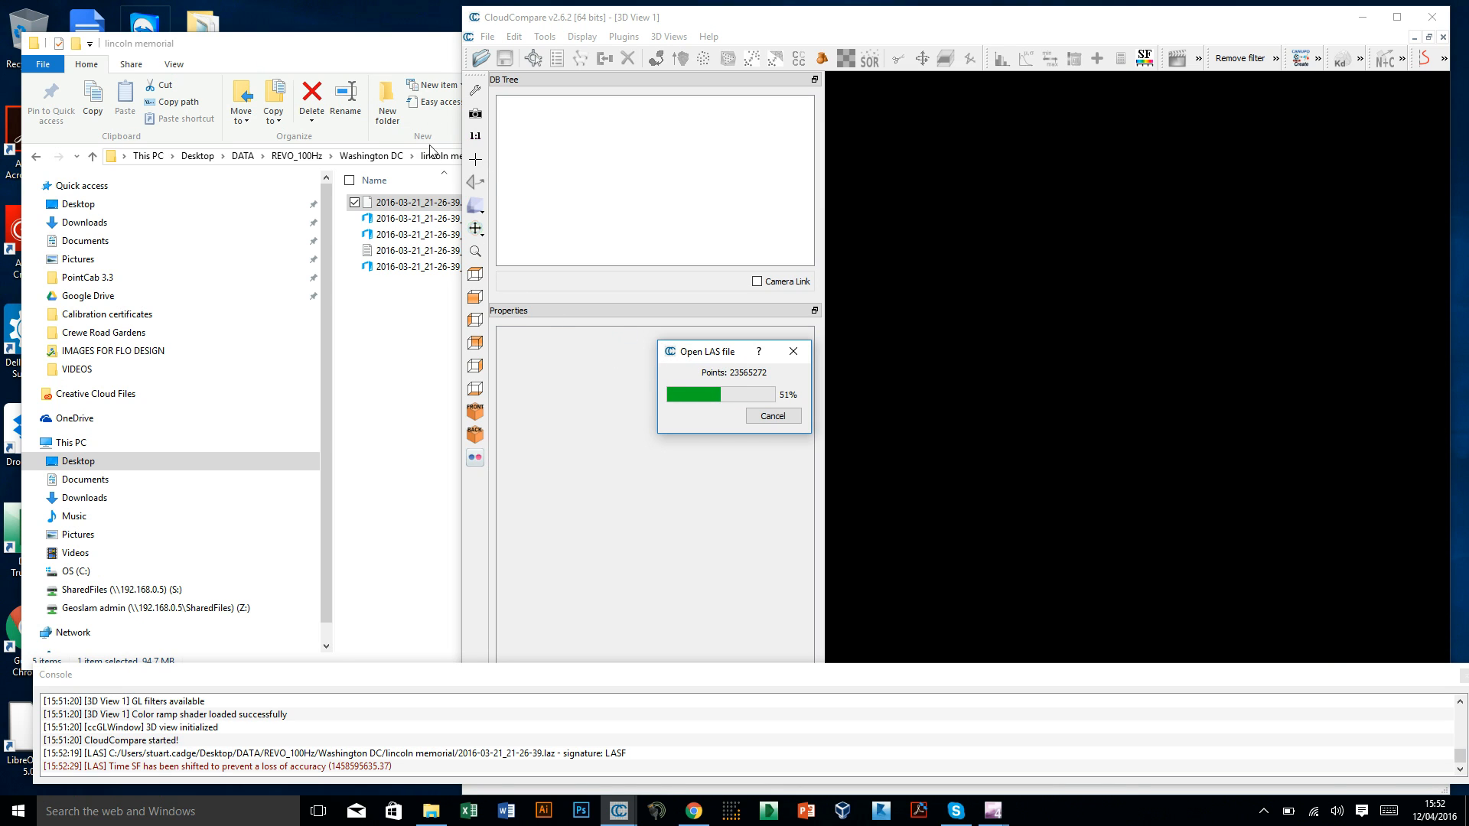
click(395, 61)
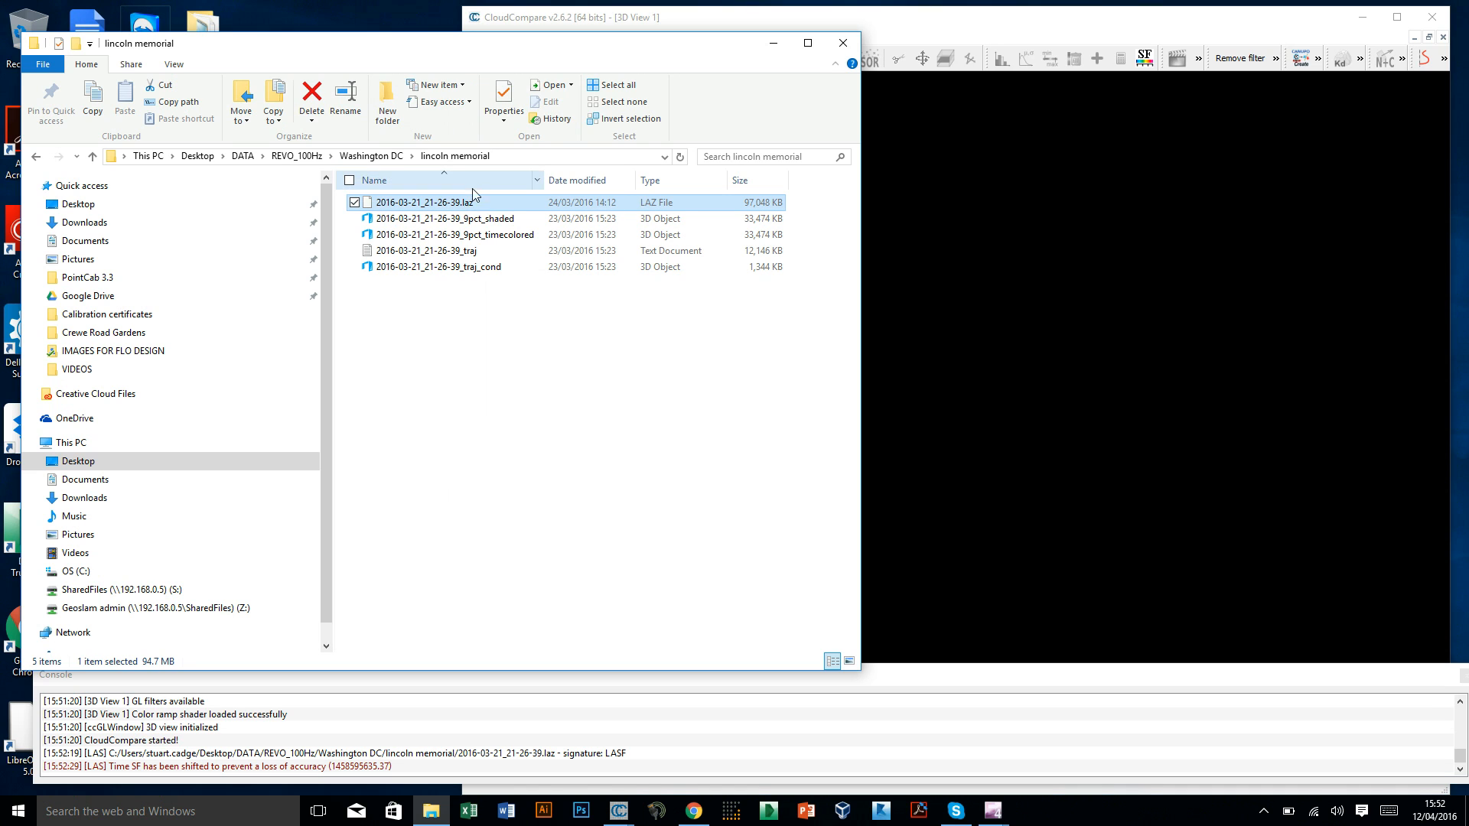
click(813, 23)
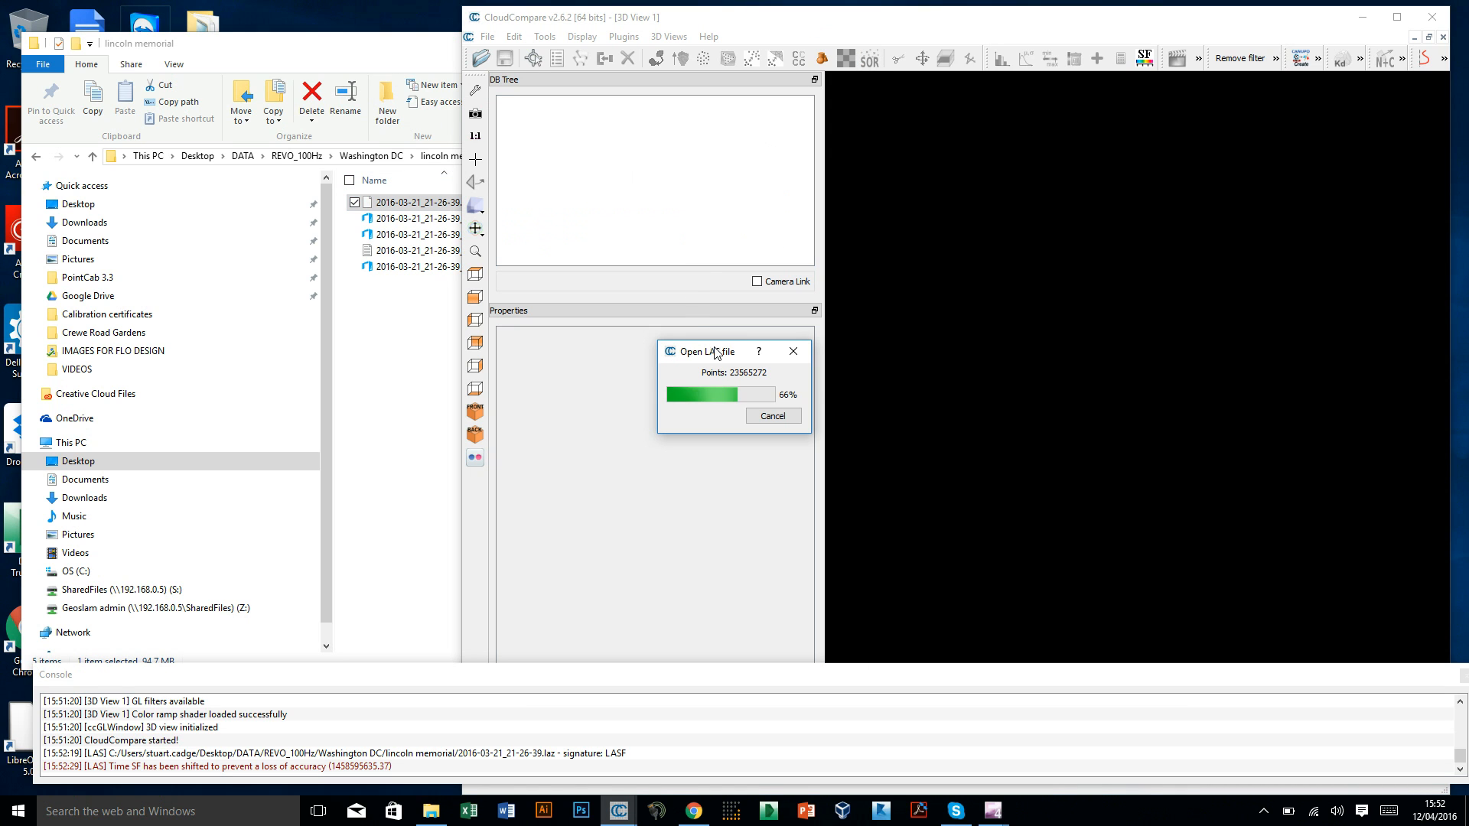
drag(724, 354, 903, 152)
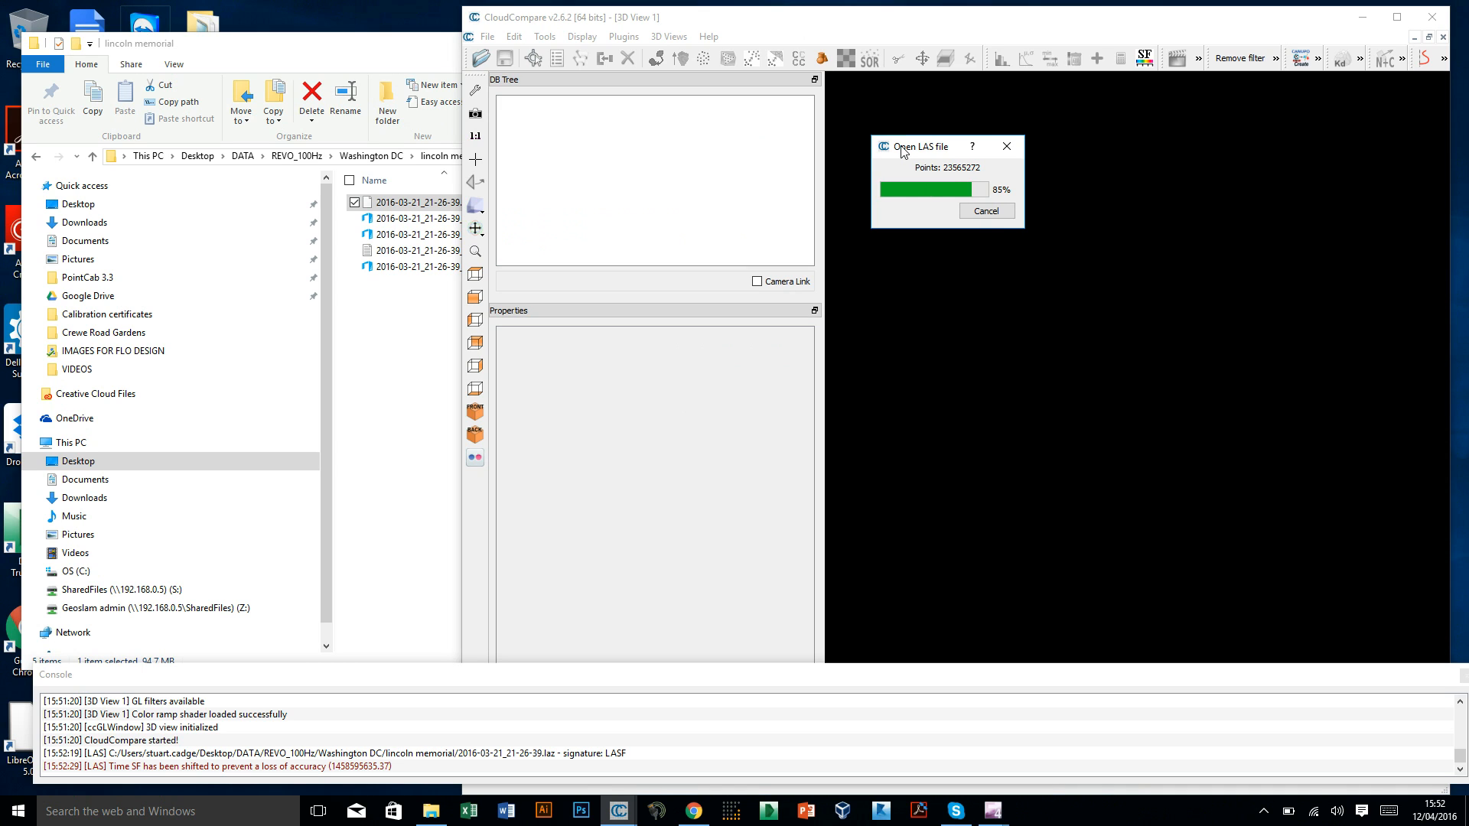
click(453, 60)
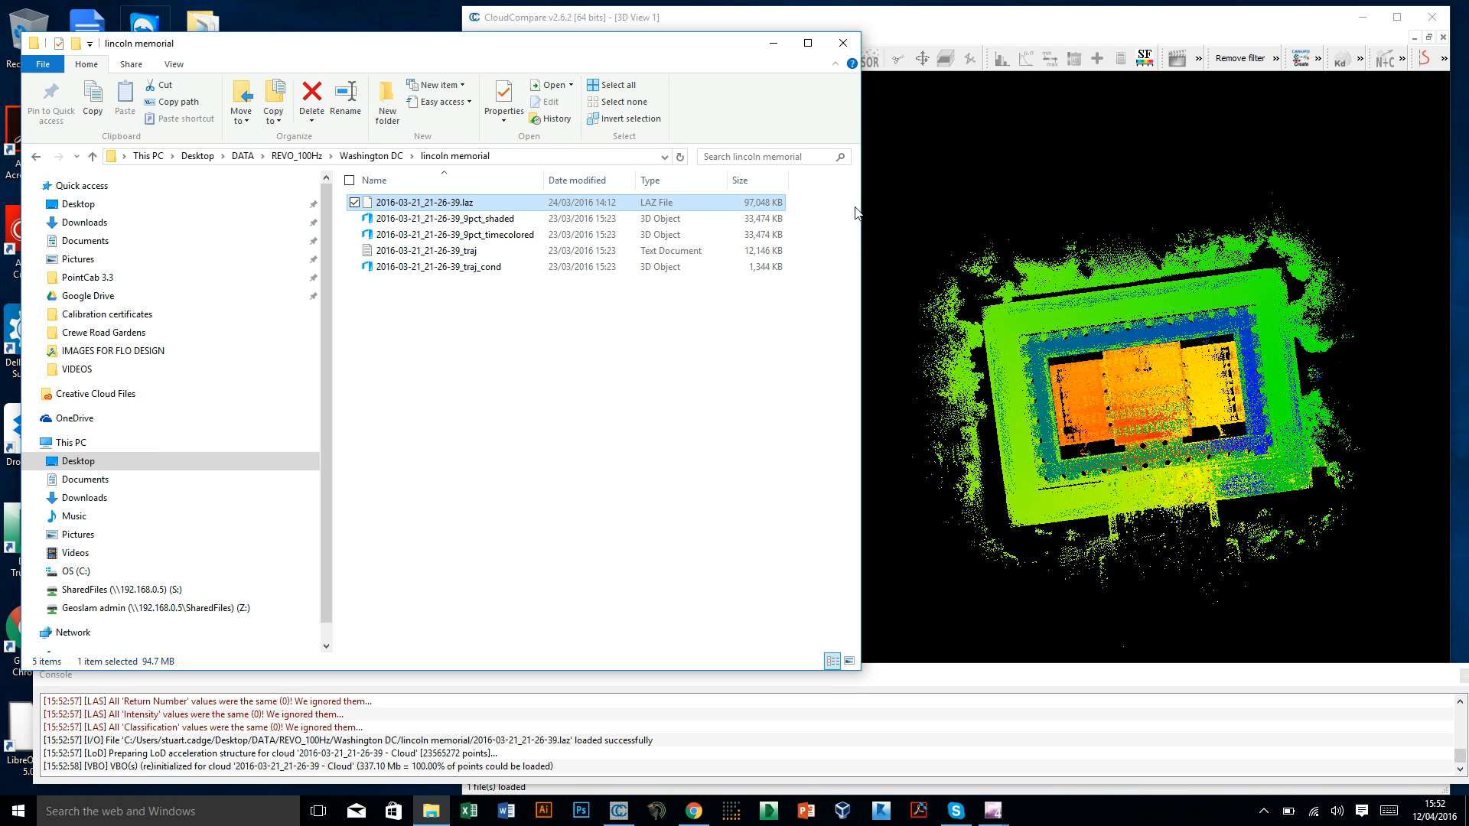
drag(990, 29, 859, 40)
- Maximize the CloudCompare window and examine the loaded memorial point cloud from oblique angles
click(1261, 35)
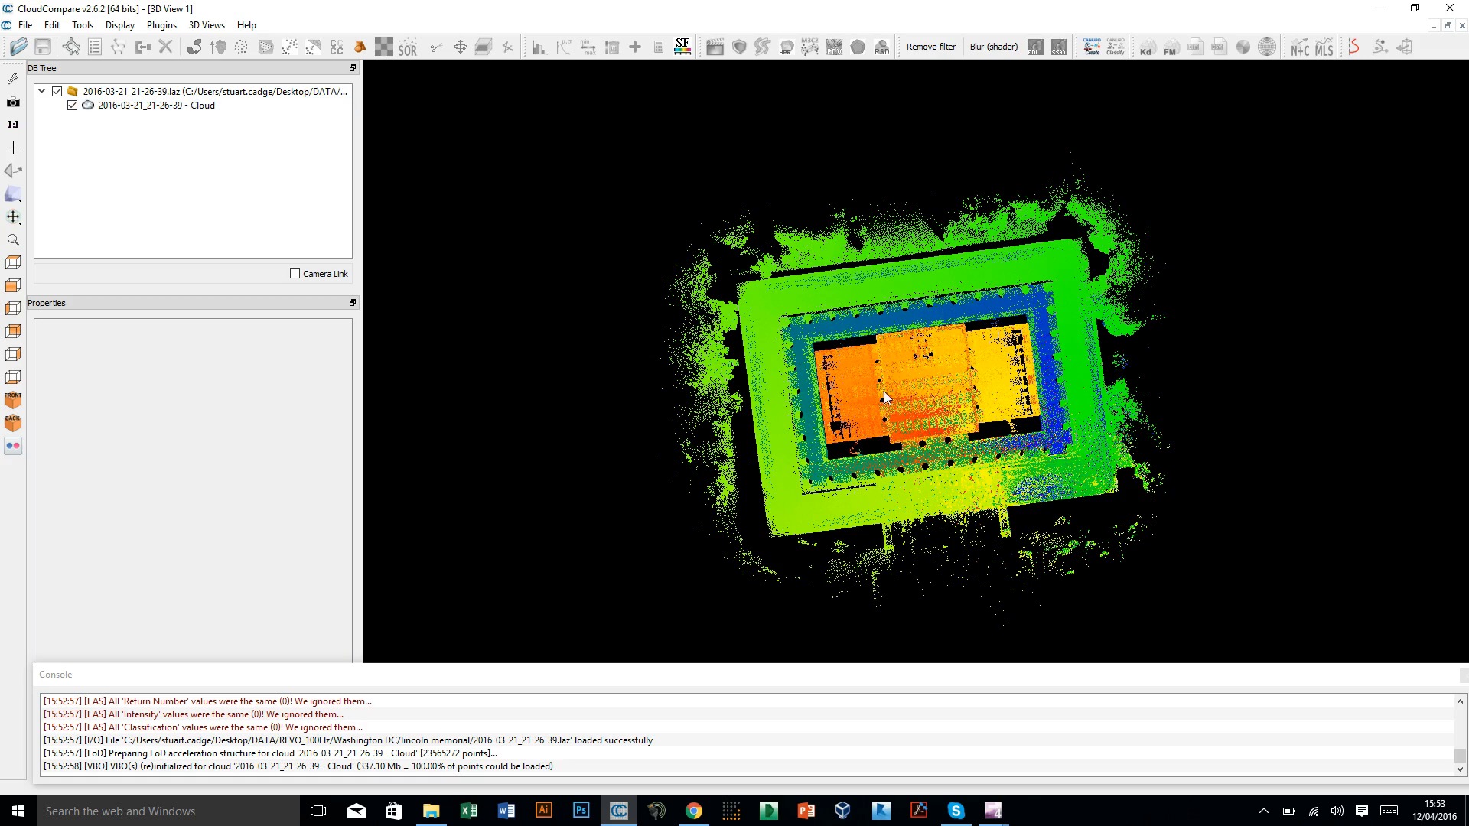
drag(911, 434, 912, 473)
scroll(897, 469, up, 5)
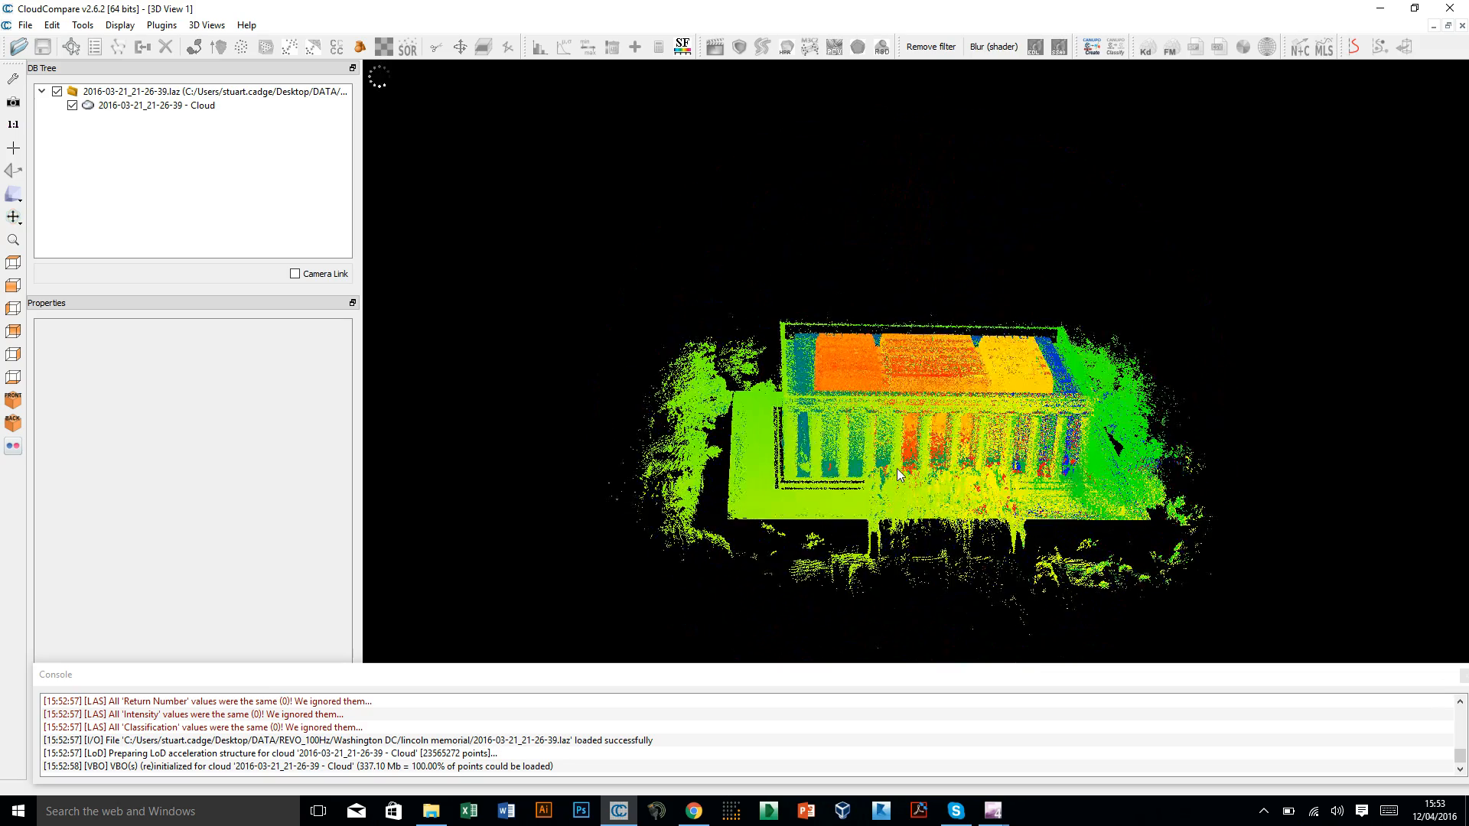
scroll(897, 468, up, 3)
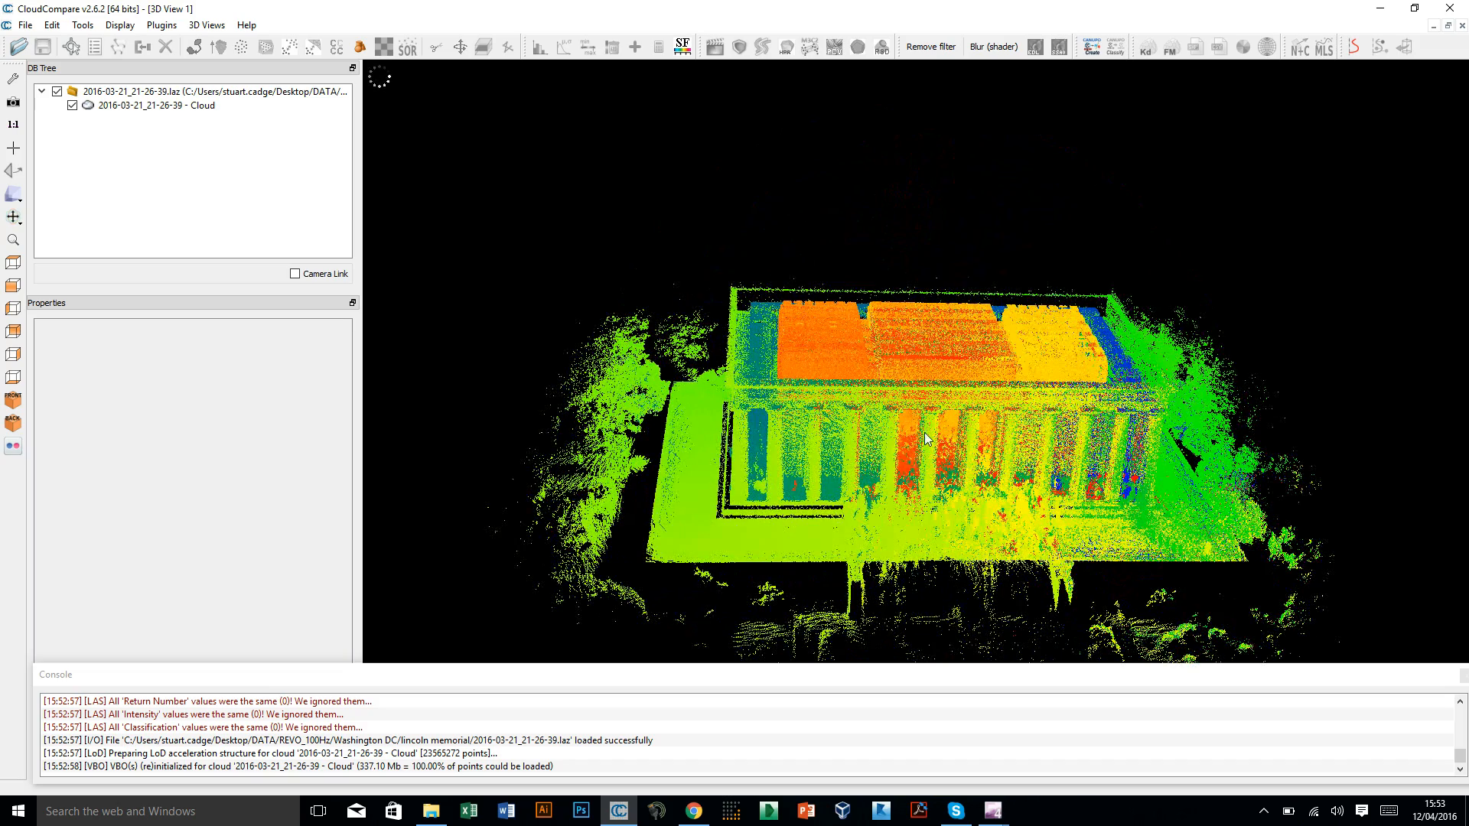
right_drag(967, 478, 954, 391)
drag(999, 403, 817, 309)
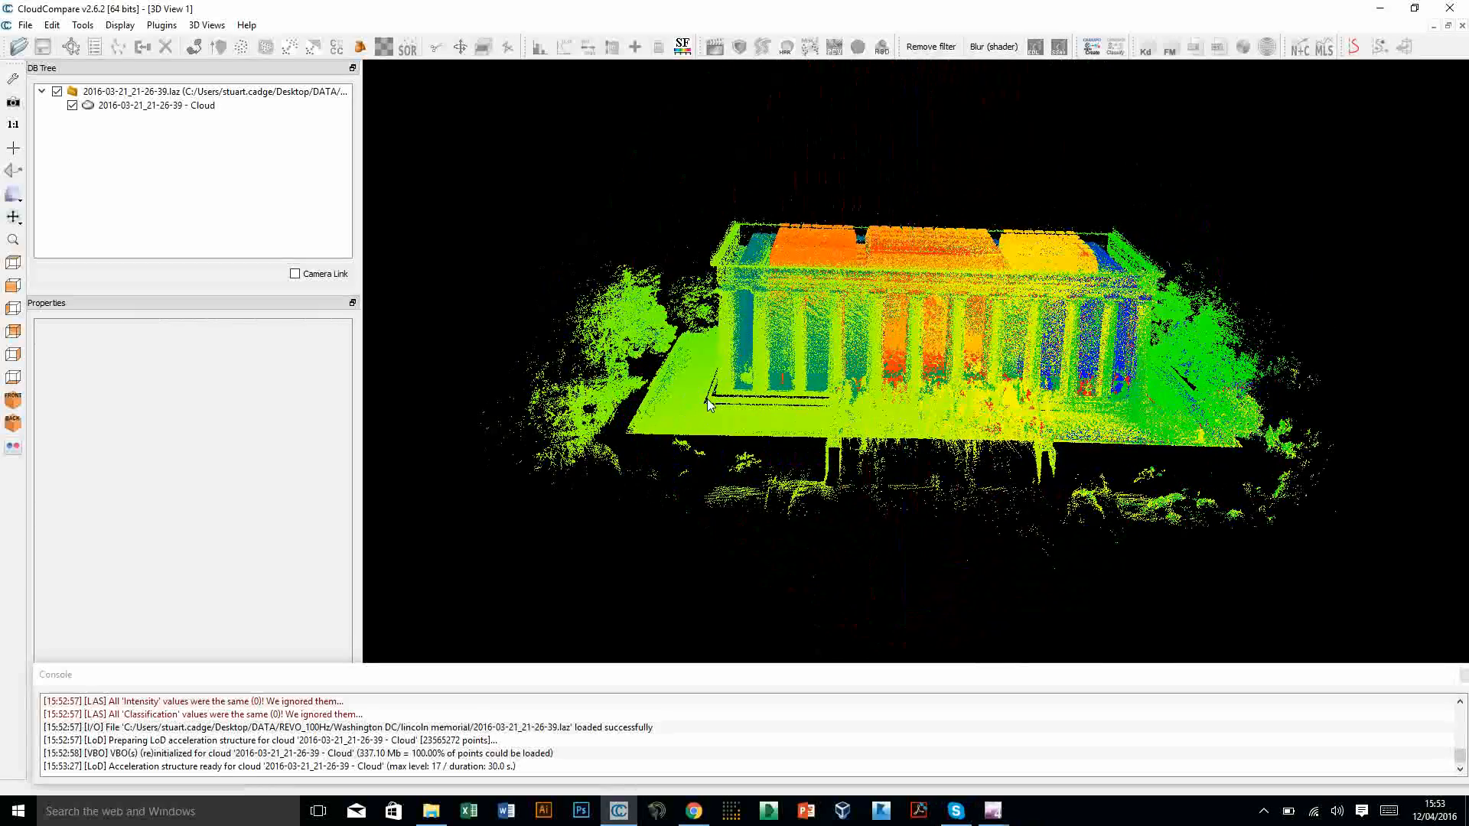
drag(772, 400, 827, 330)
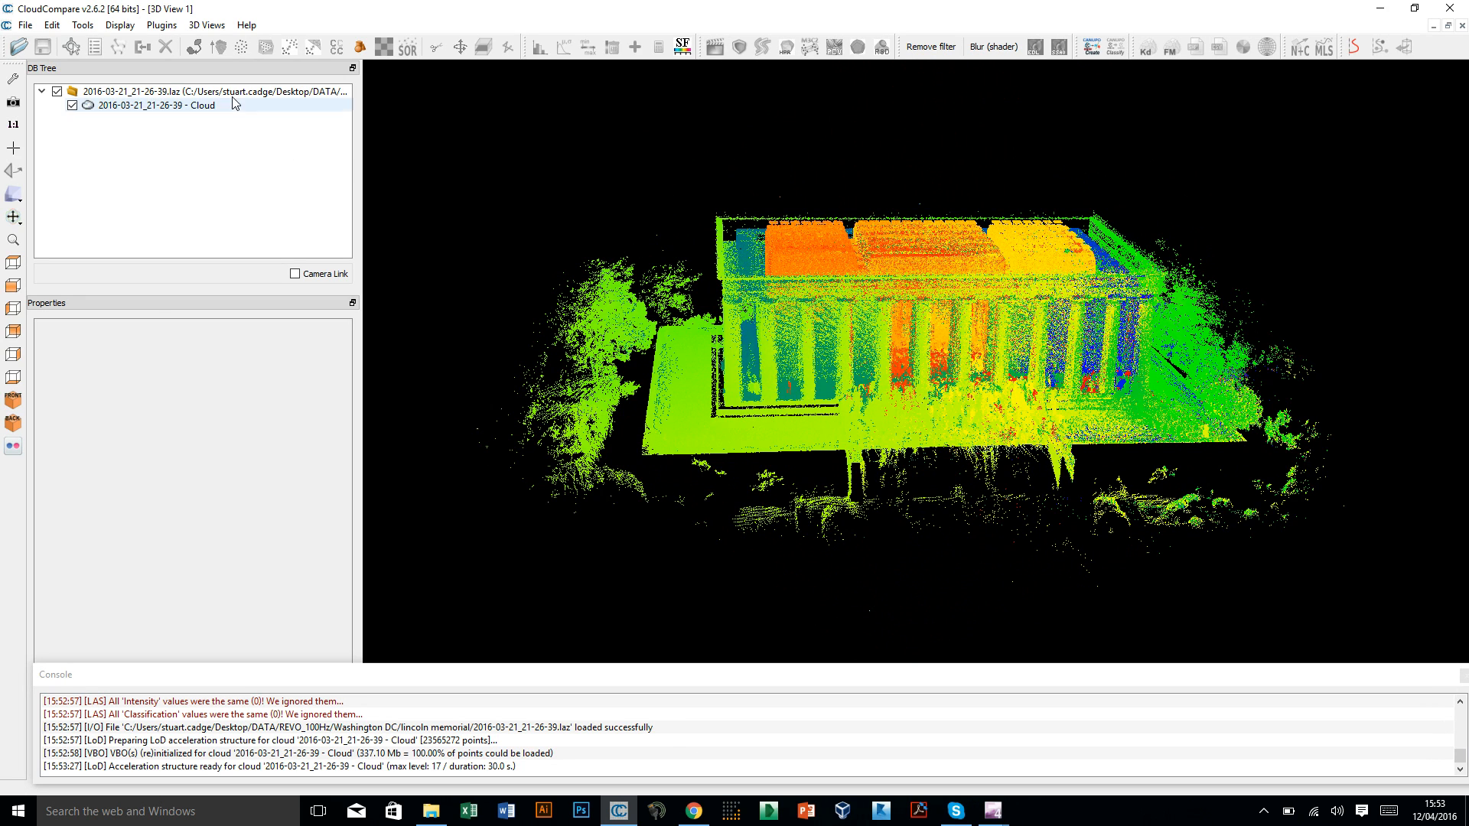
- Apply the default height ramp in the Z direction to the 2016-03-21_21-26-39 cloud and display its RGB colours
click(152, 105)
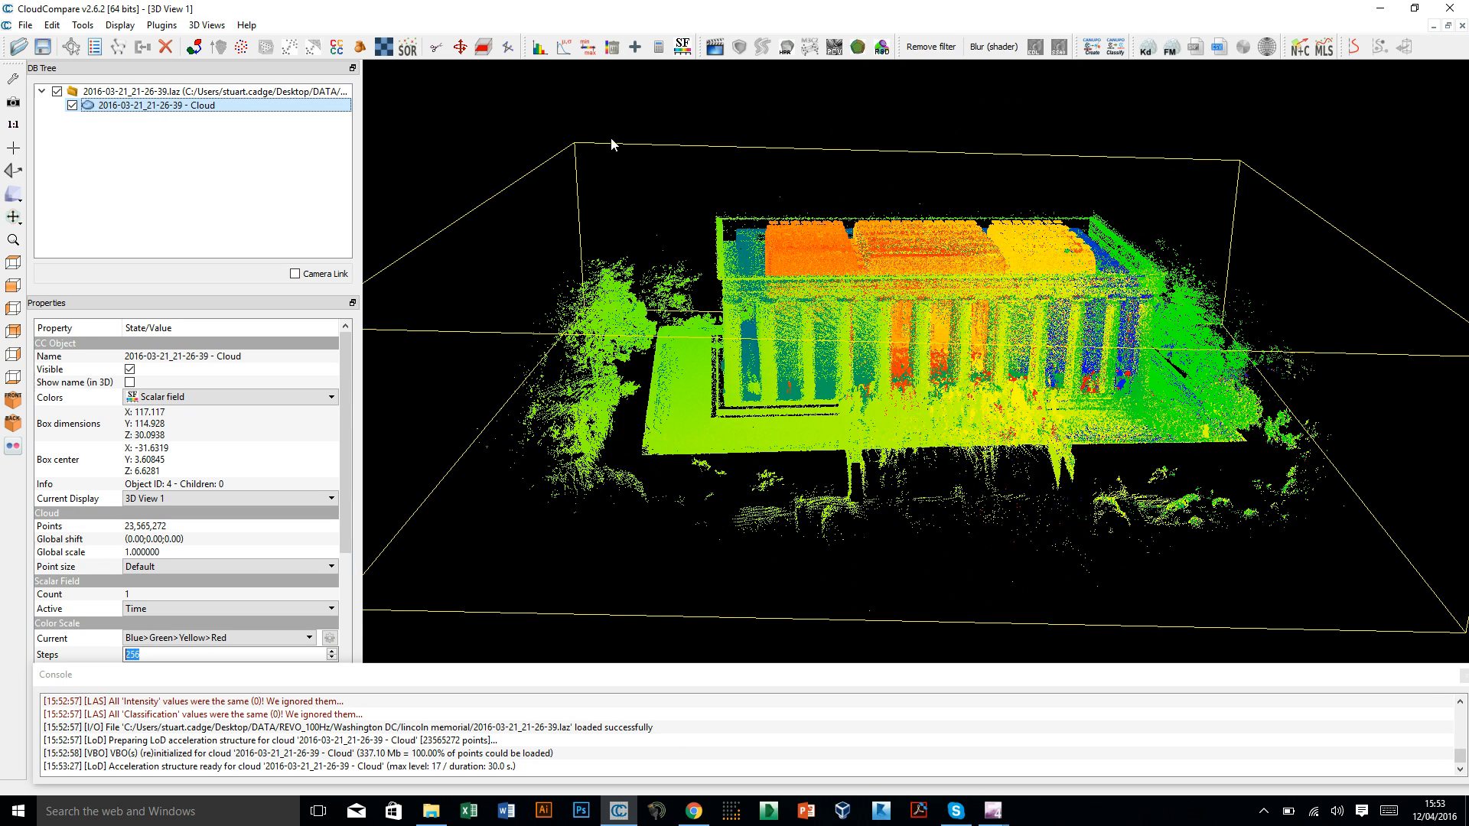
click(124, 25)
mouse_move(57, 26)
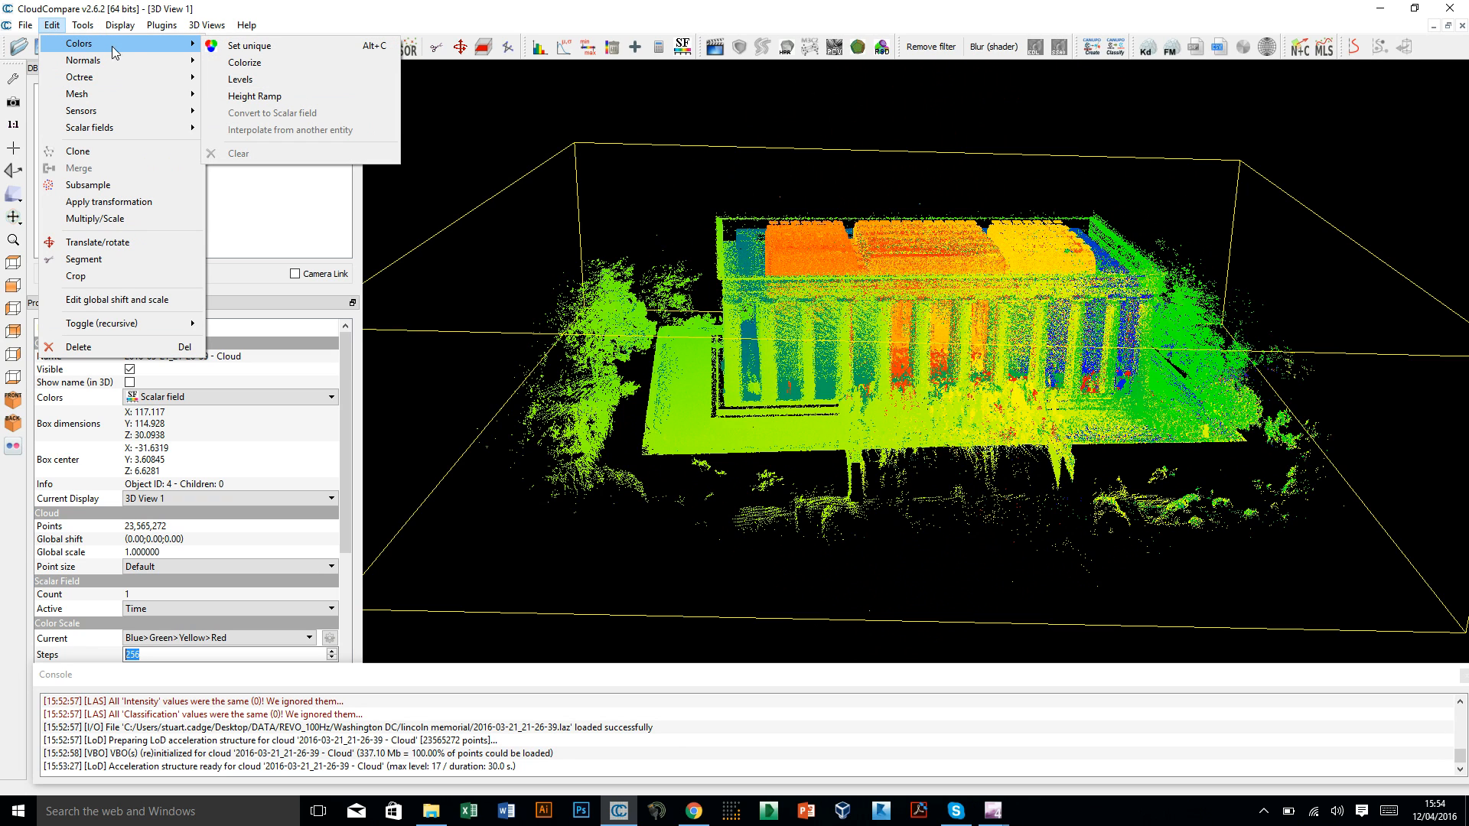
click(255, 96)
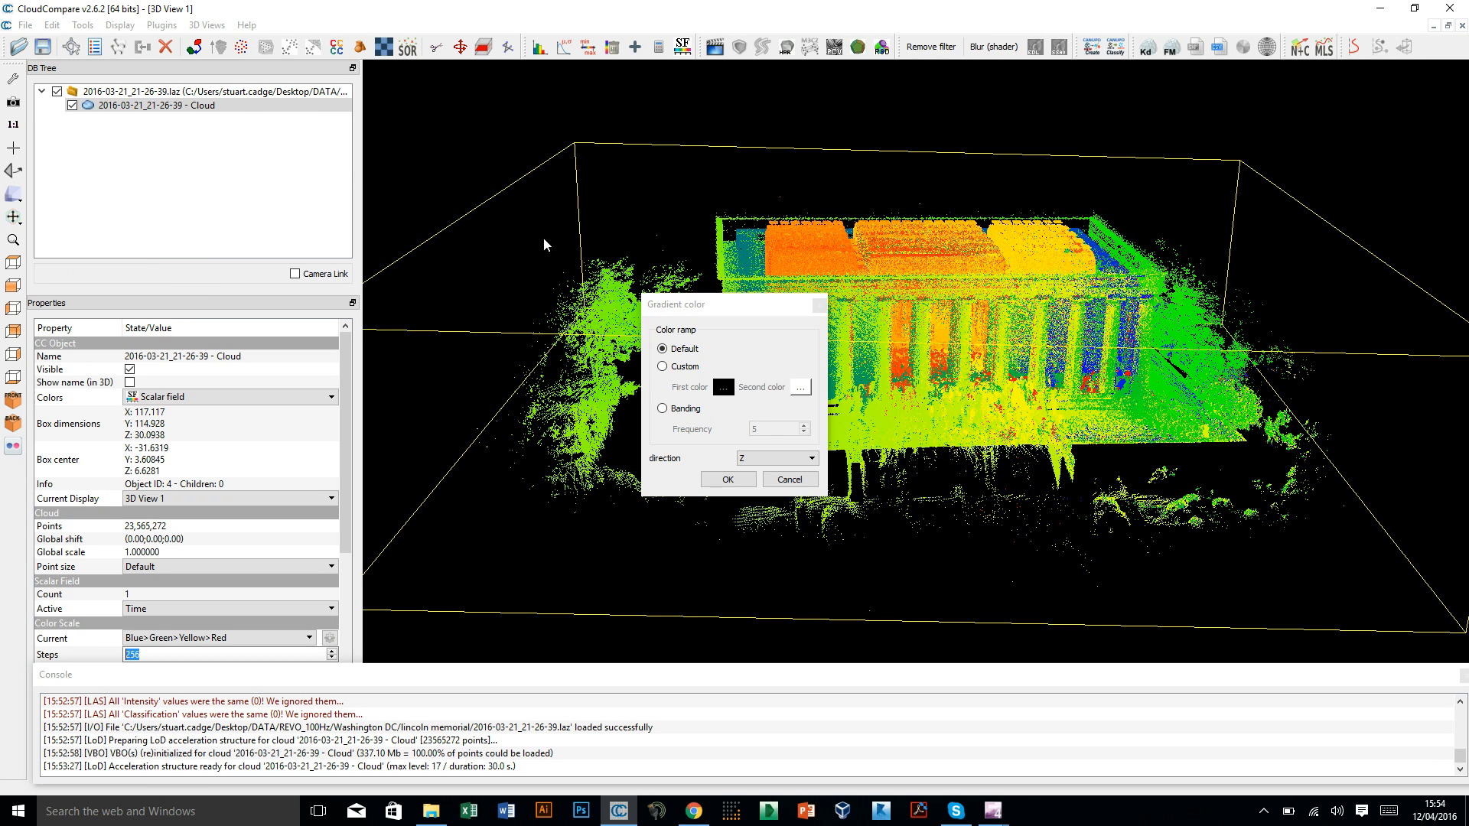
drag(720, 310, 727, 165)
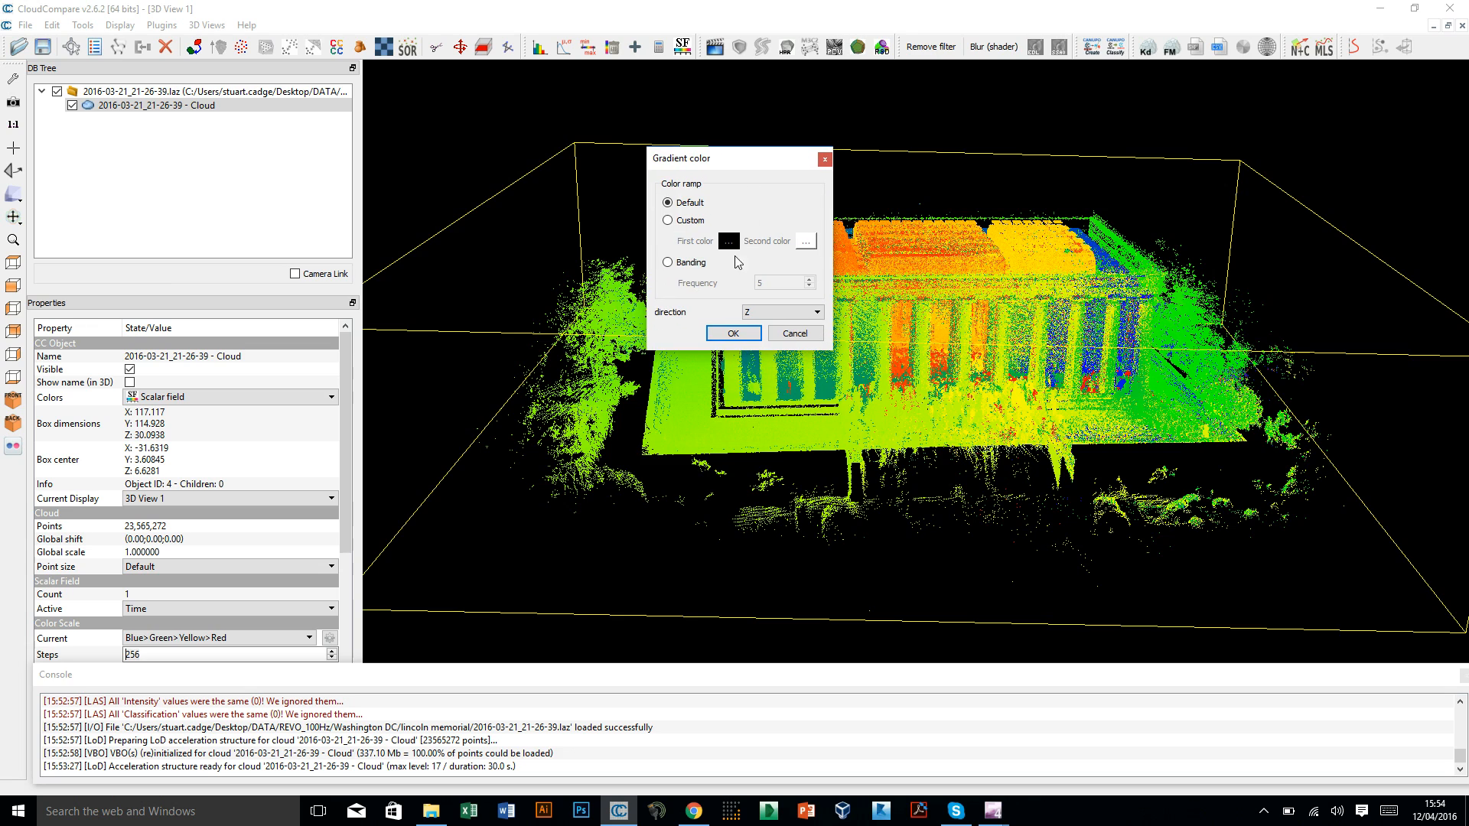
click(736, 338)
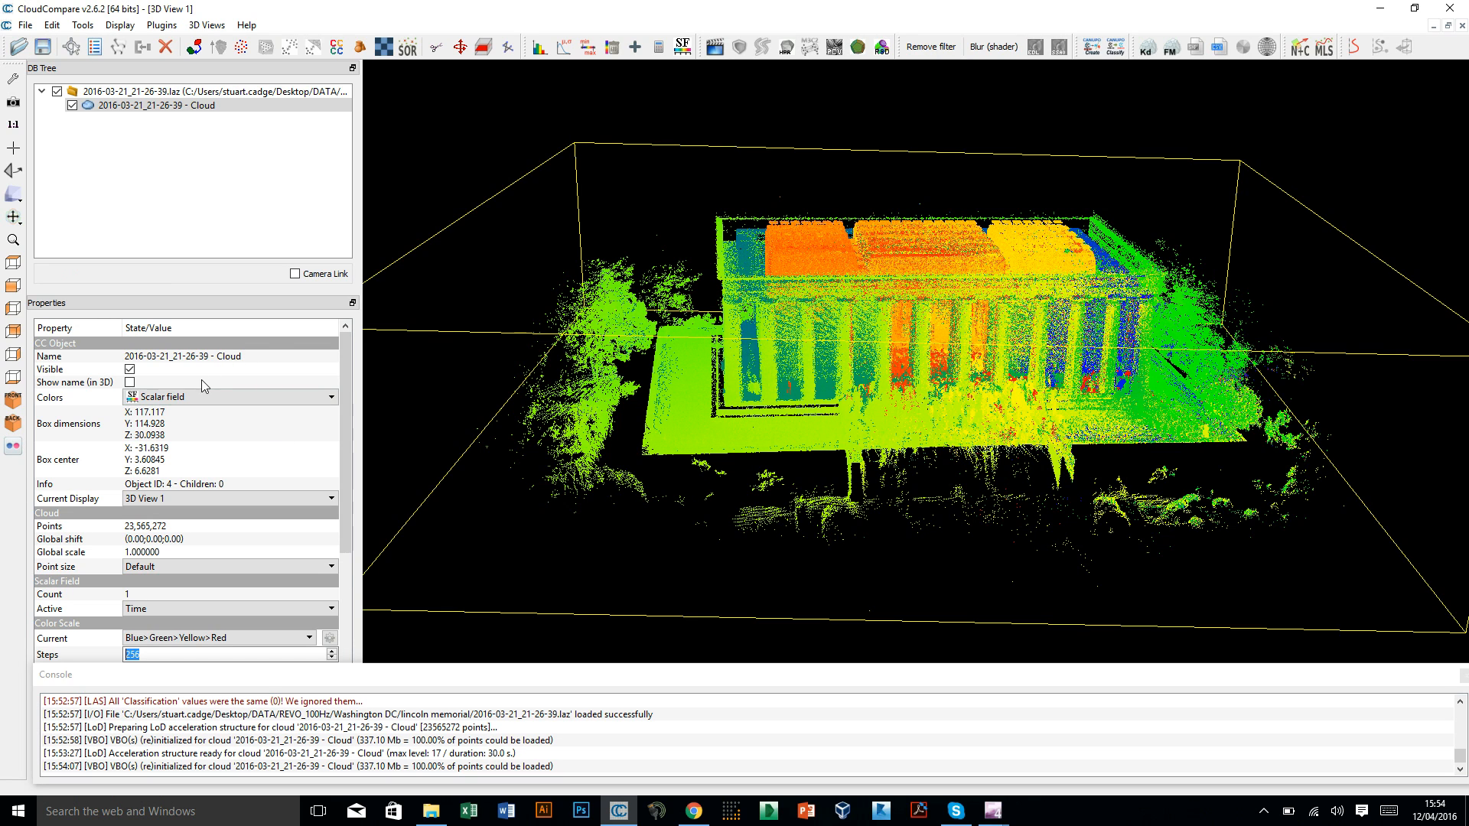
click(176, 397)
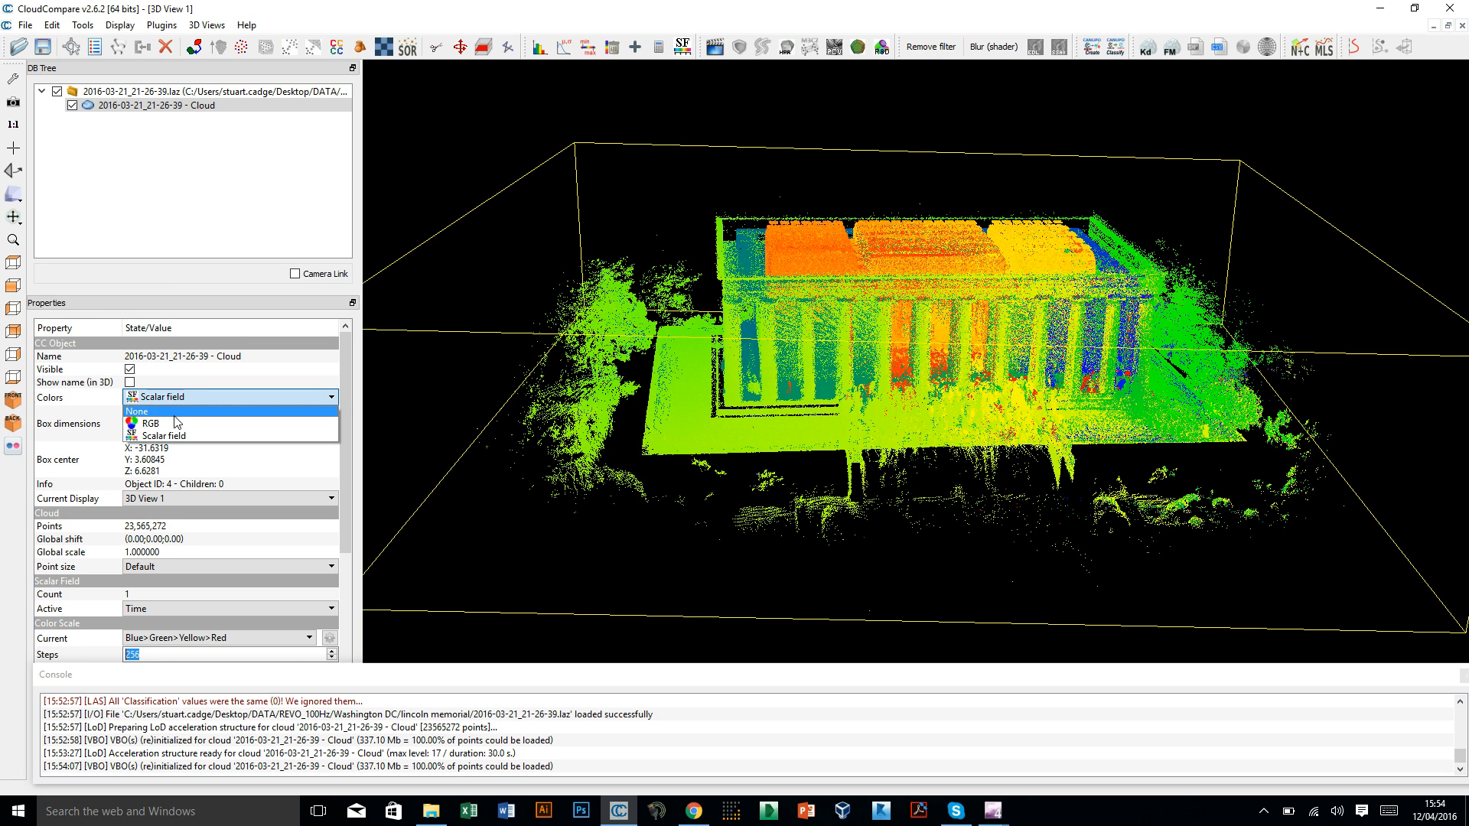
click(157, 424)
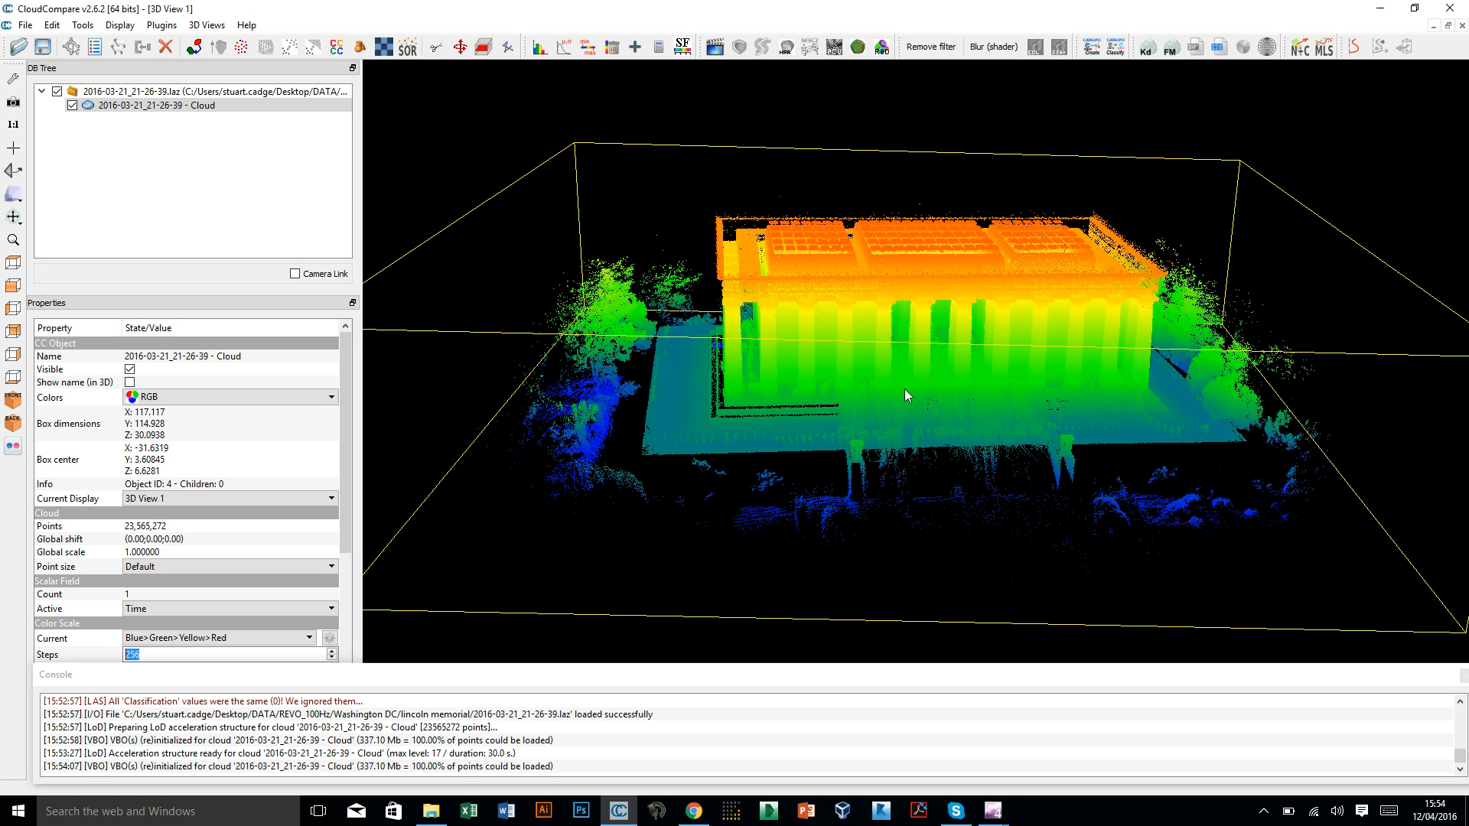
- Apply the E.D.L. shader to the 3D view of the height-coloured building
scroll(905, 389, up, 5)
scroll(889, 334, up, 3)
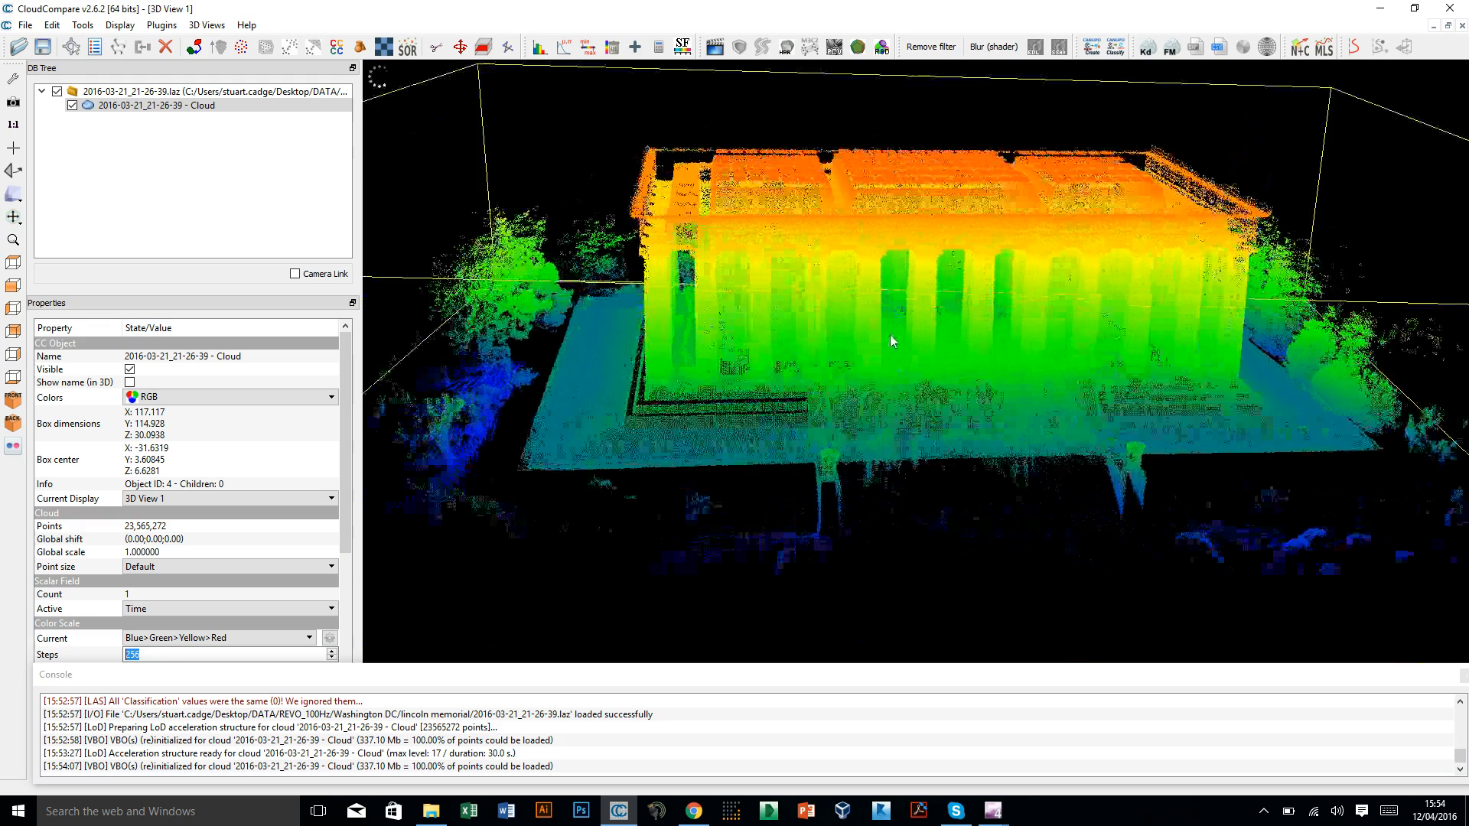
click(121, 26)
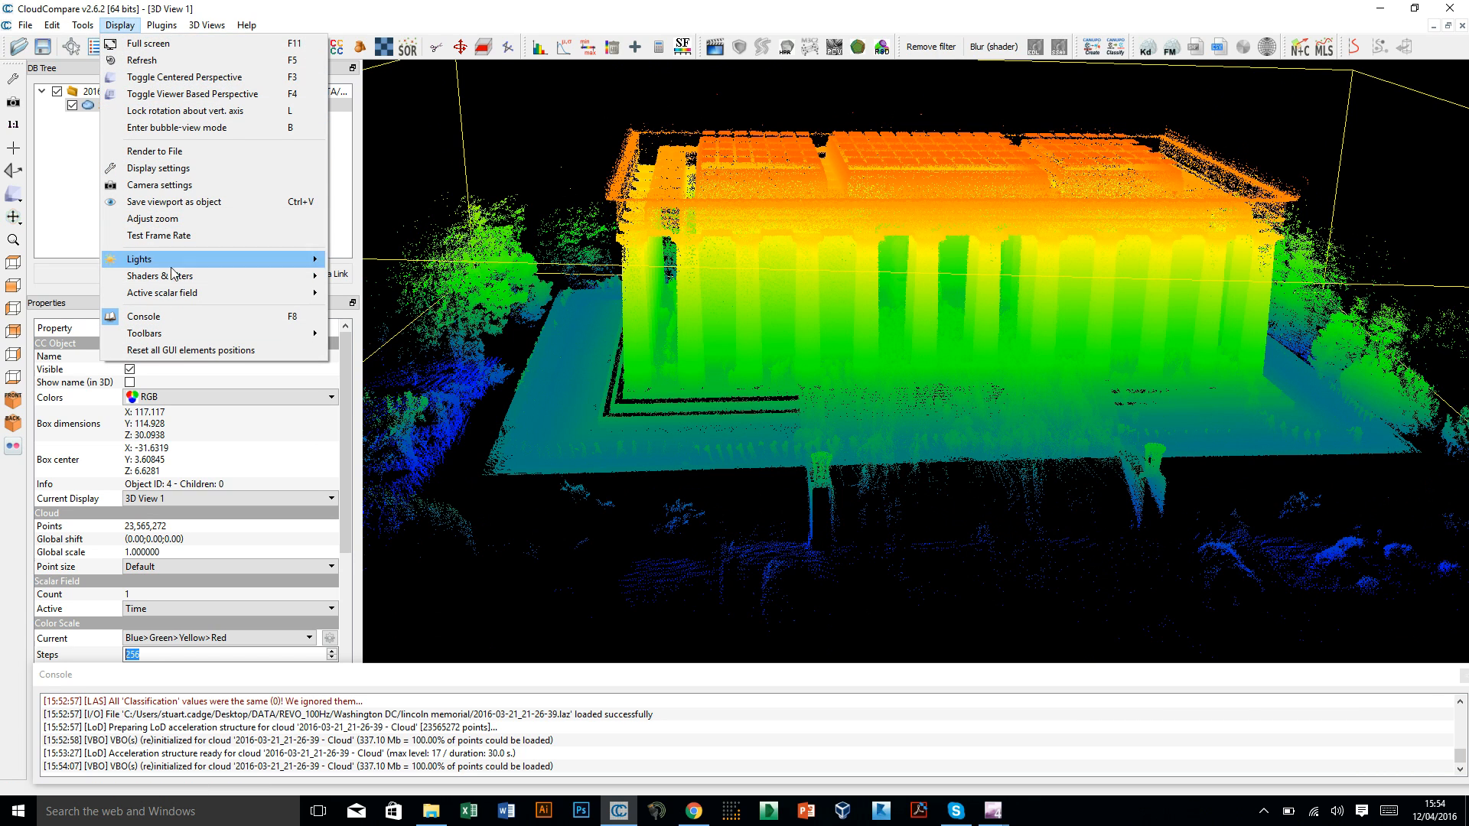
mouse_move(183, 281)
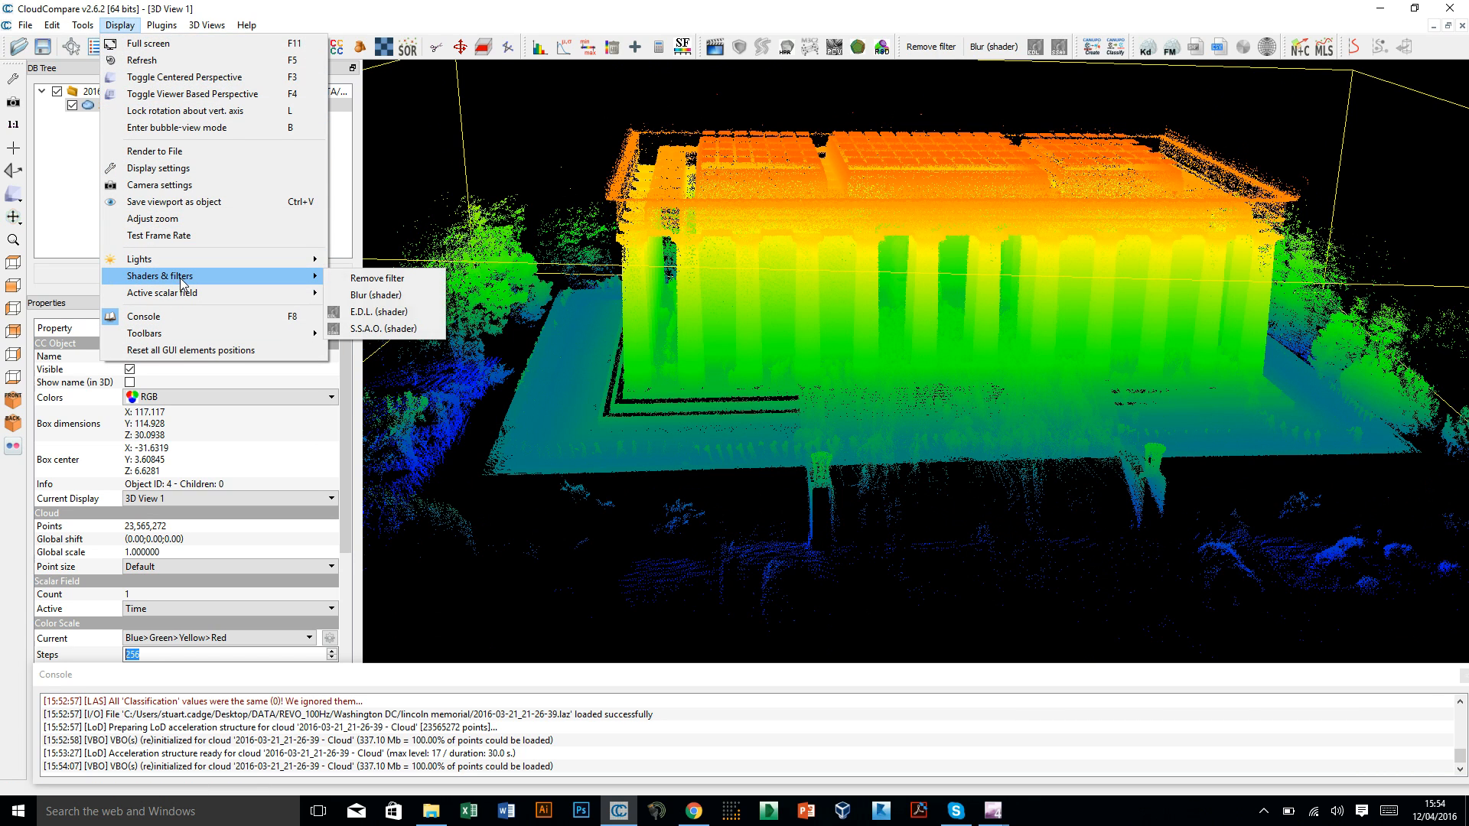
click(387, 313)
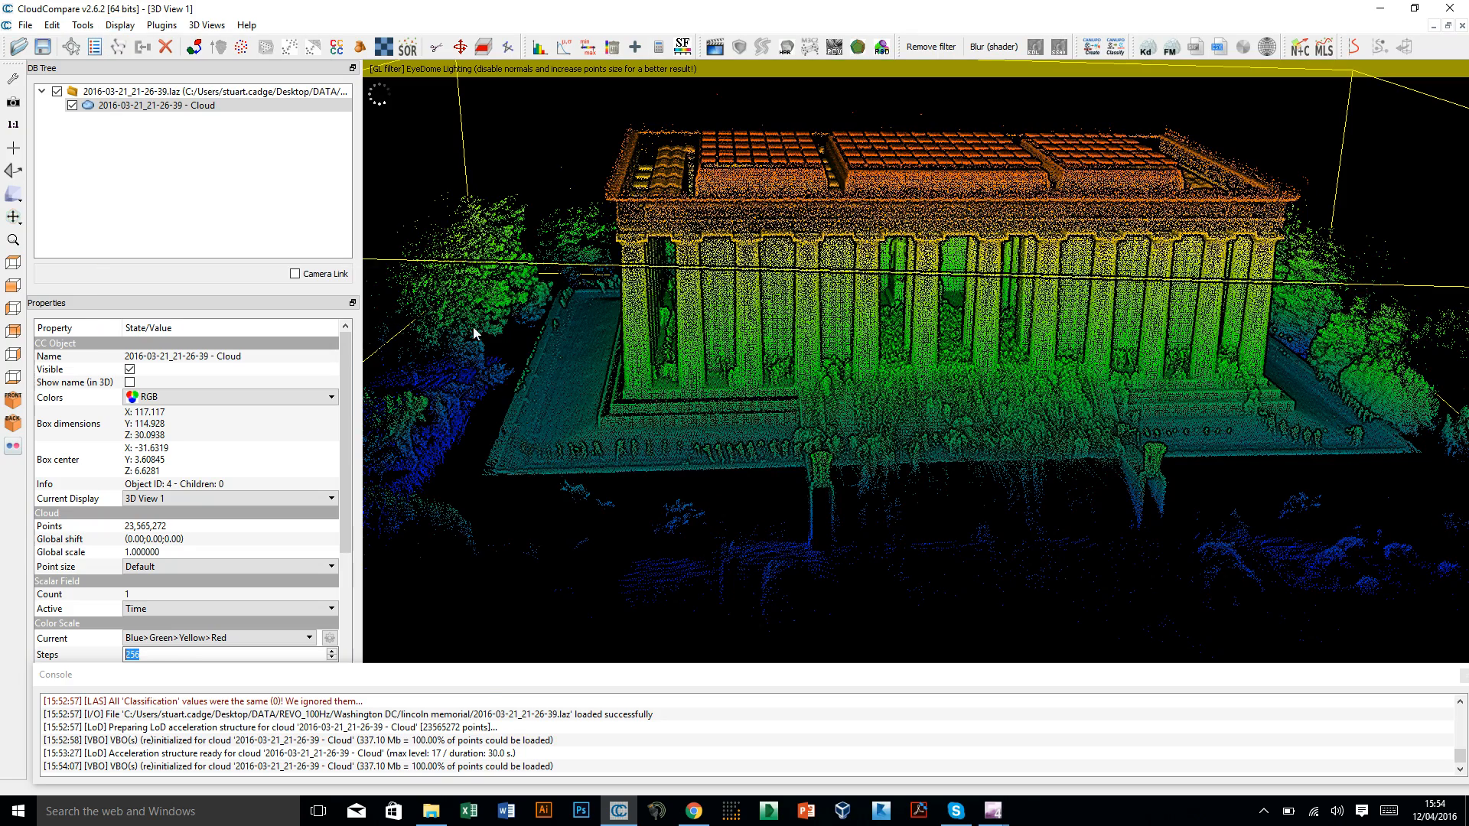
- Set the point size of the 2016-03-21_21-26-39 cloud to 10
drag(574, 386, 988, 368)
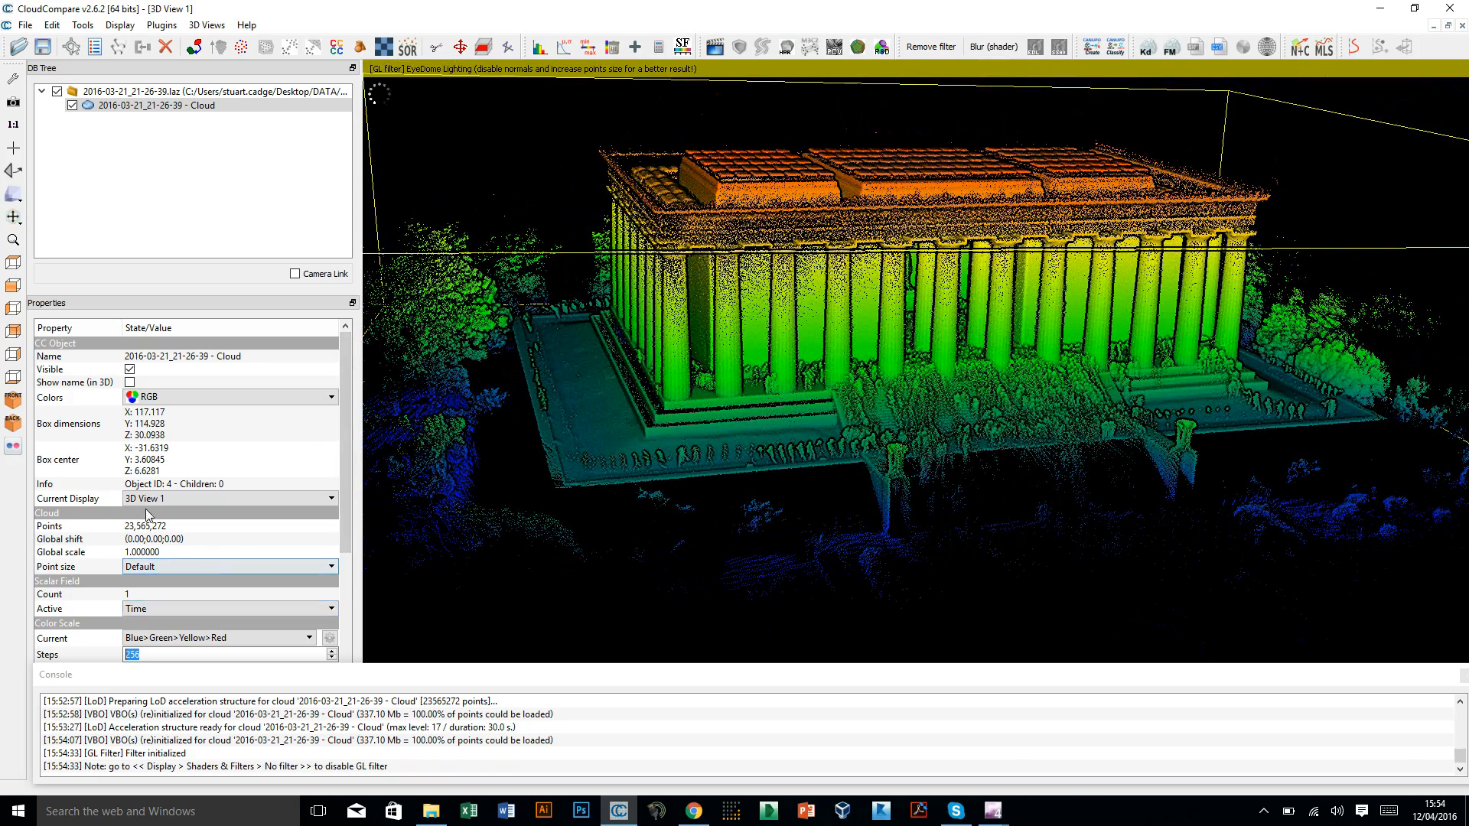
click(154, 569)
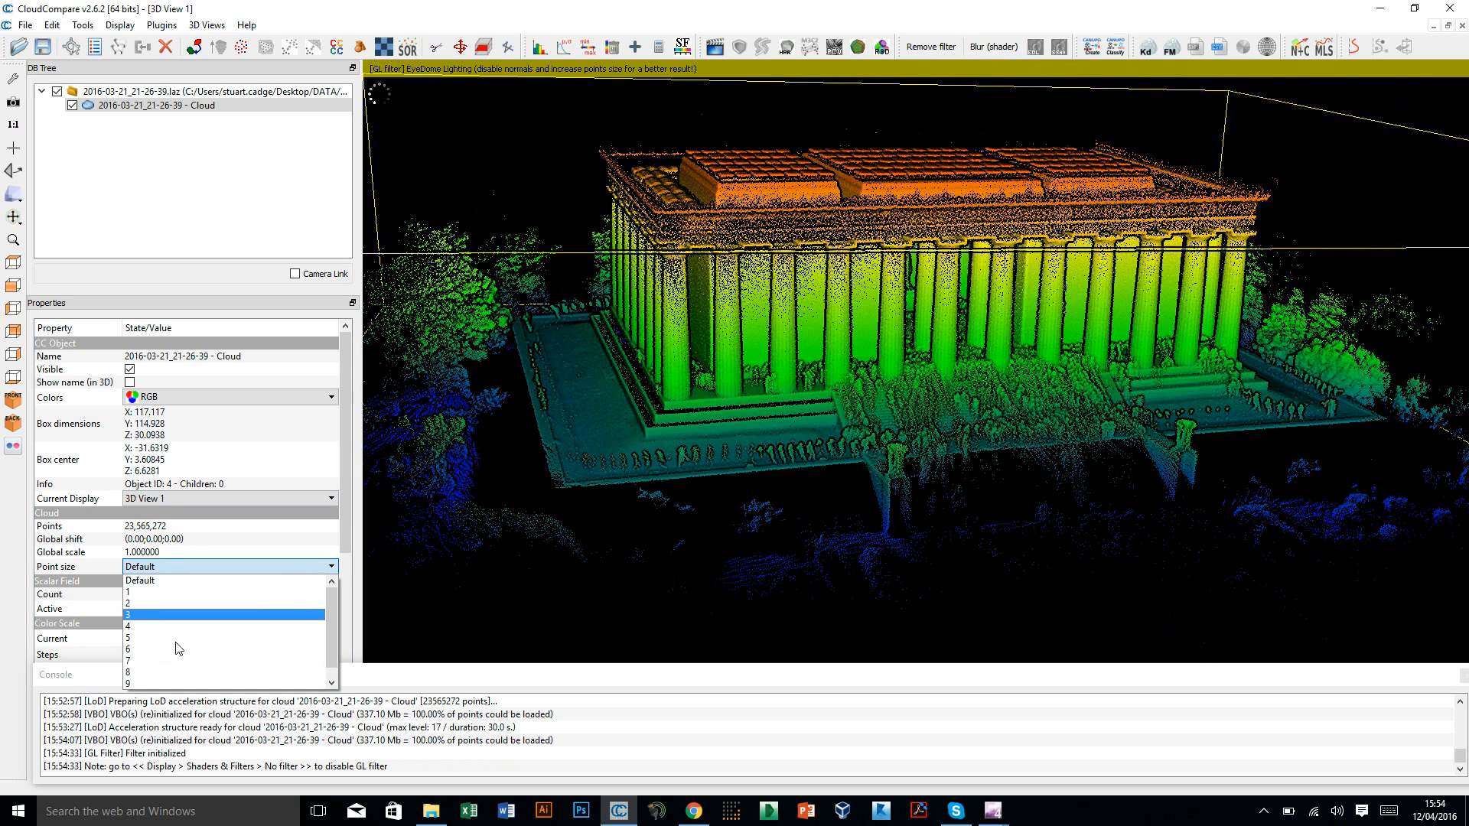
scroll(326, 644, down, 2)
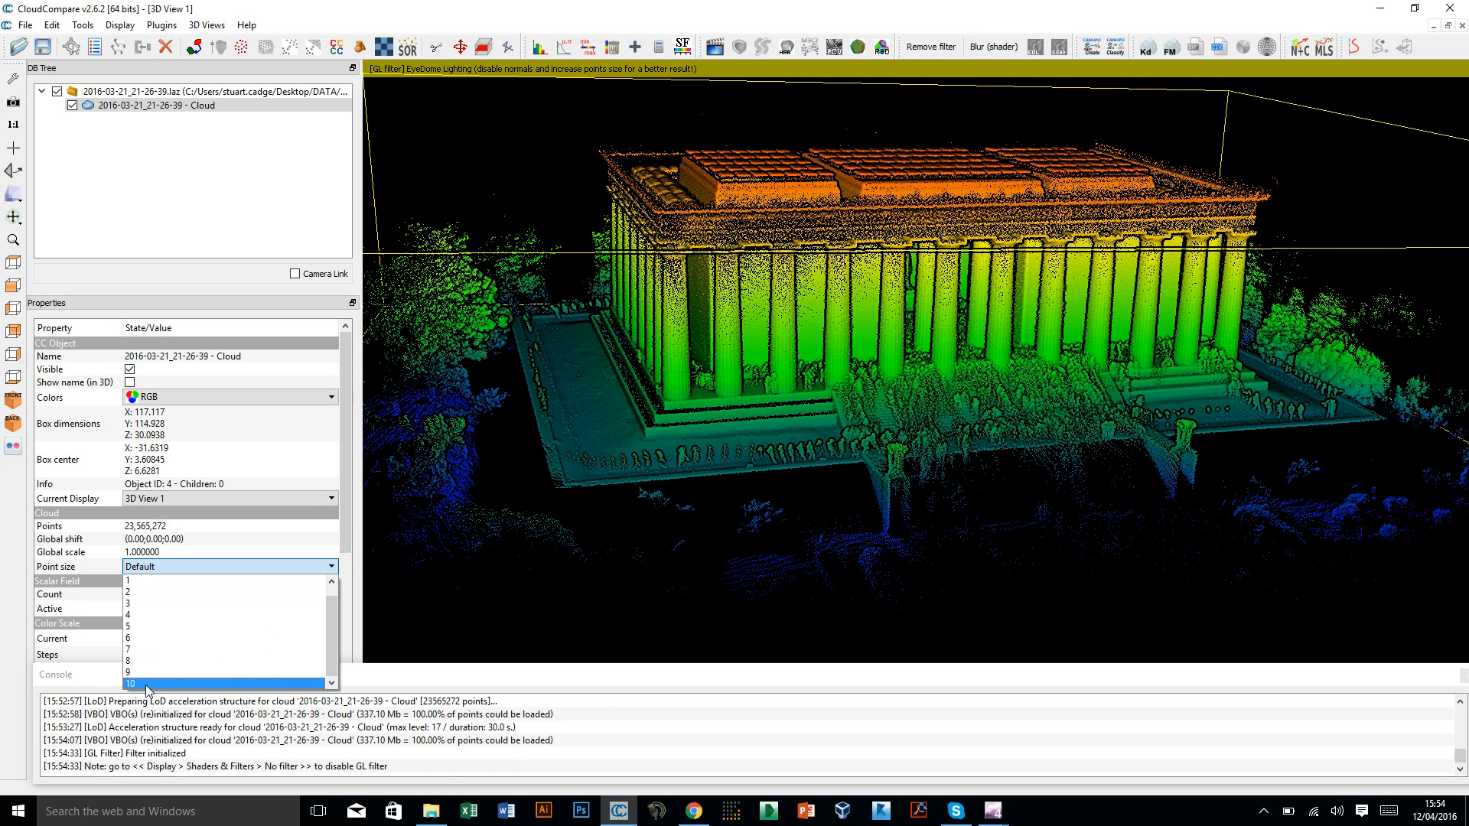
click(179, 625)
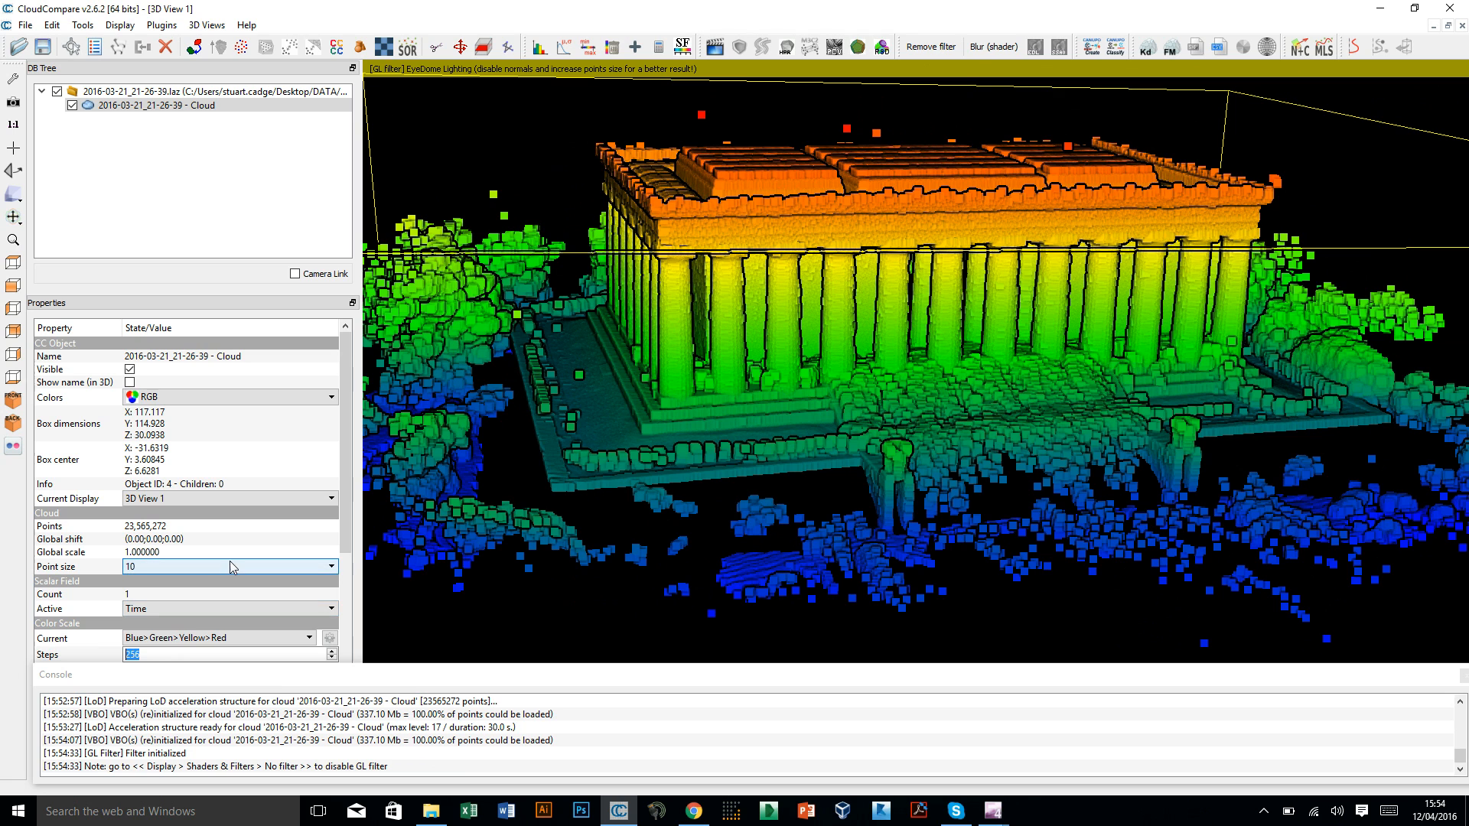
- Set the point size of the 2016-03-21_21-26-39 cloud to 1
click(203, 567)
scroll(161, 628, up, 1)
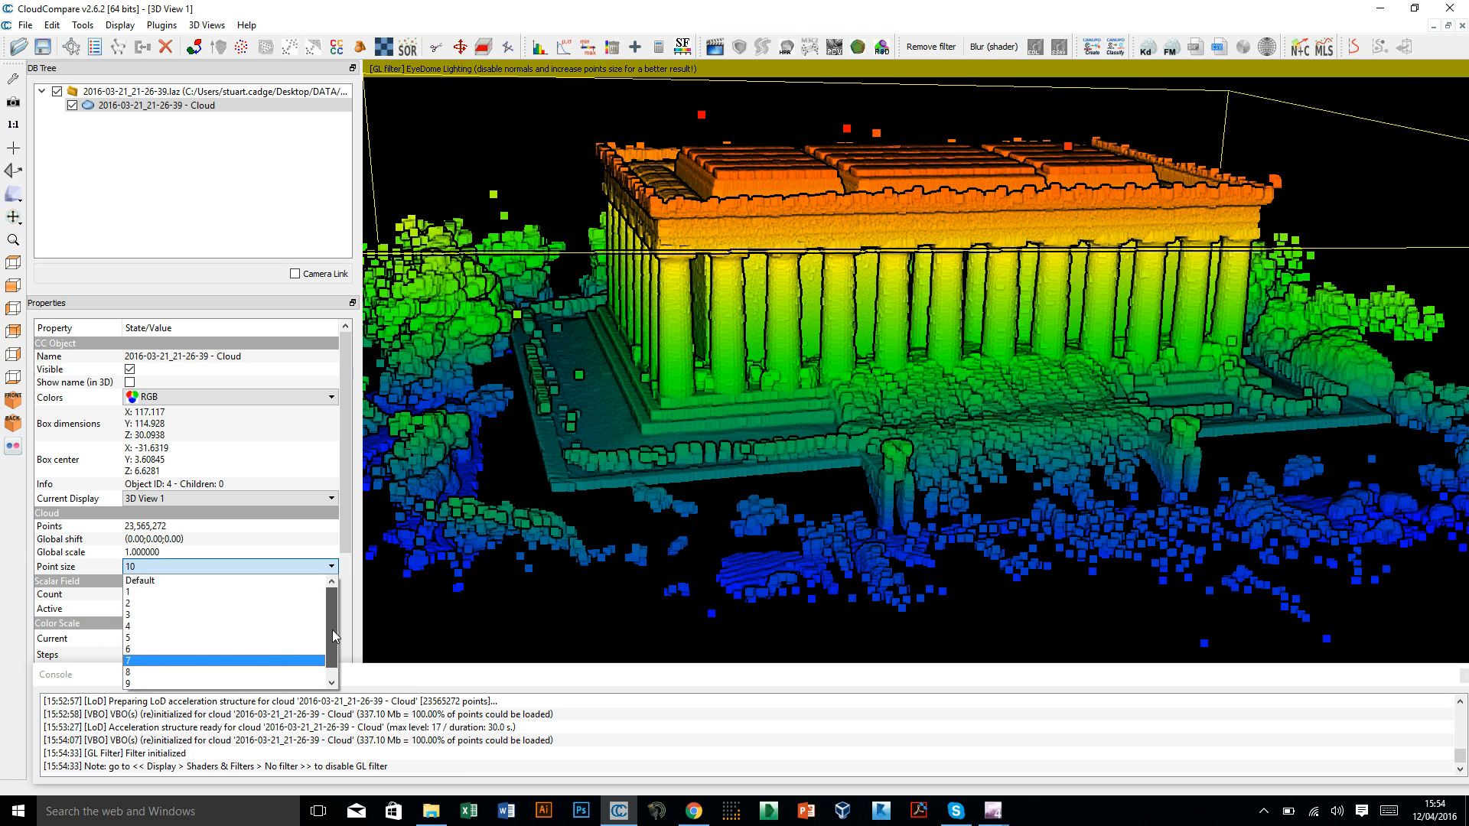
click(132, 593)
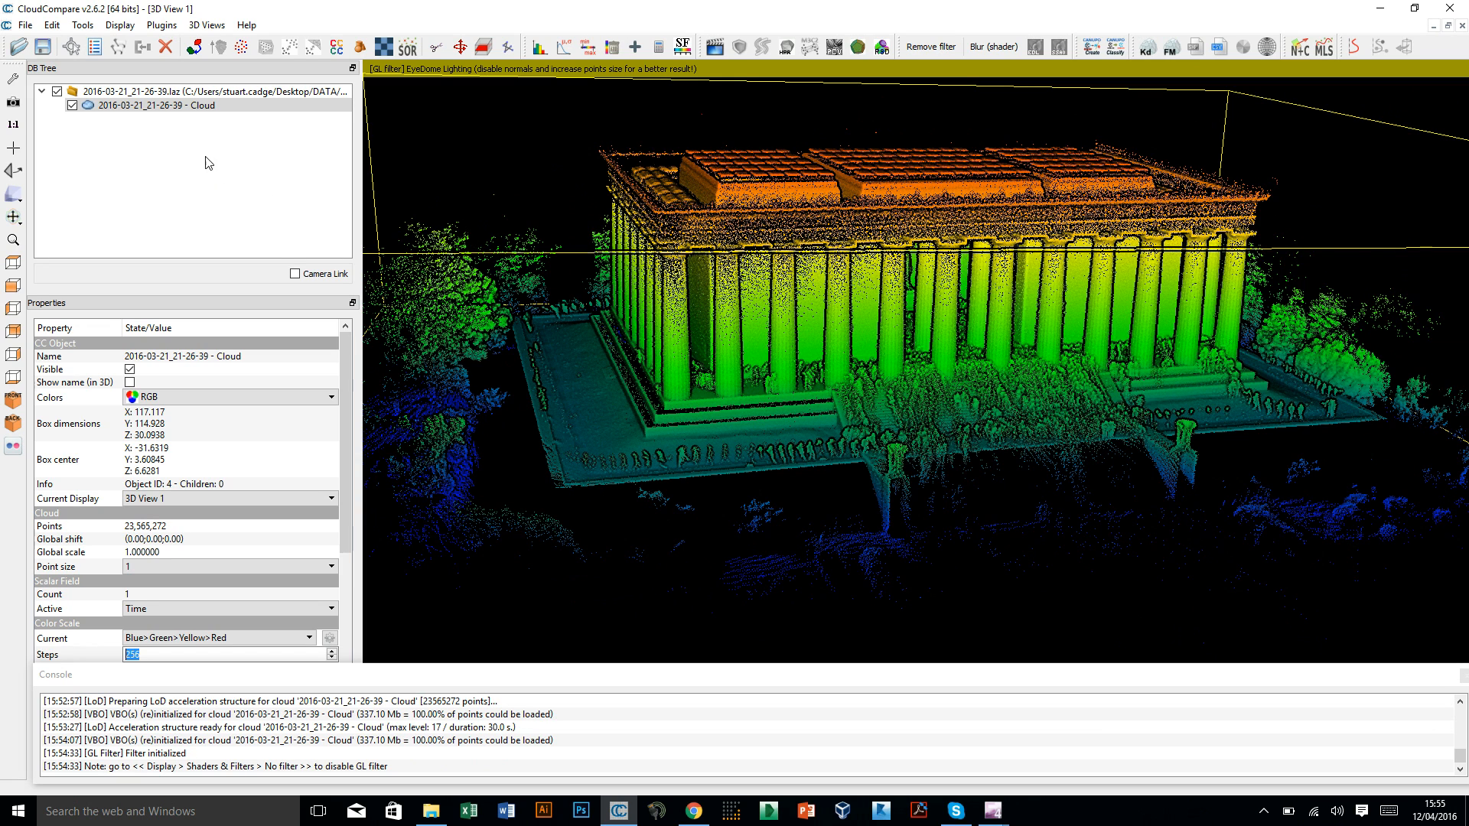
- In the top view, rotate the cloud about the Z axis only to bring the building's walls roughly parallel to the view edges
click(13, 264)
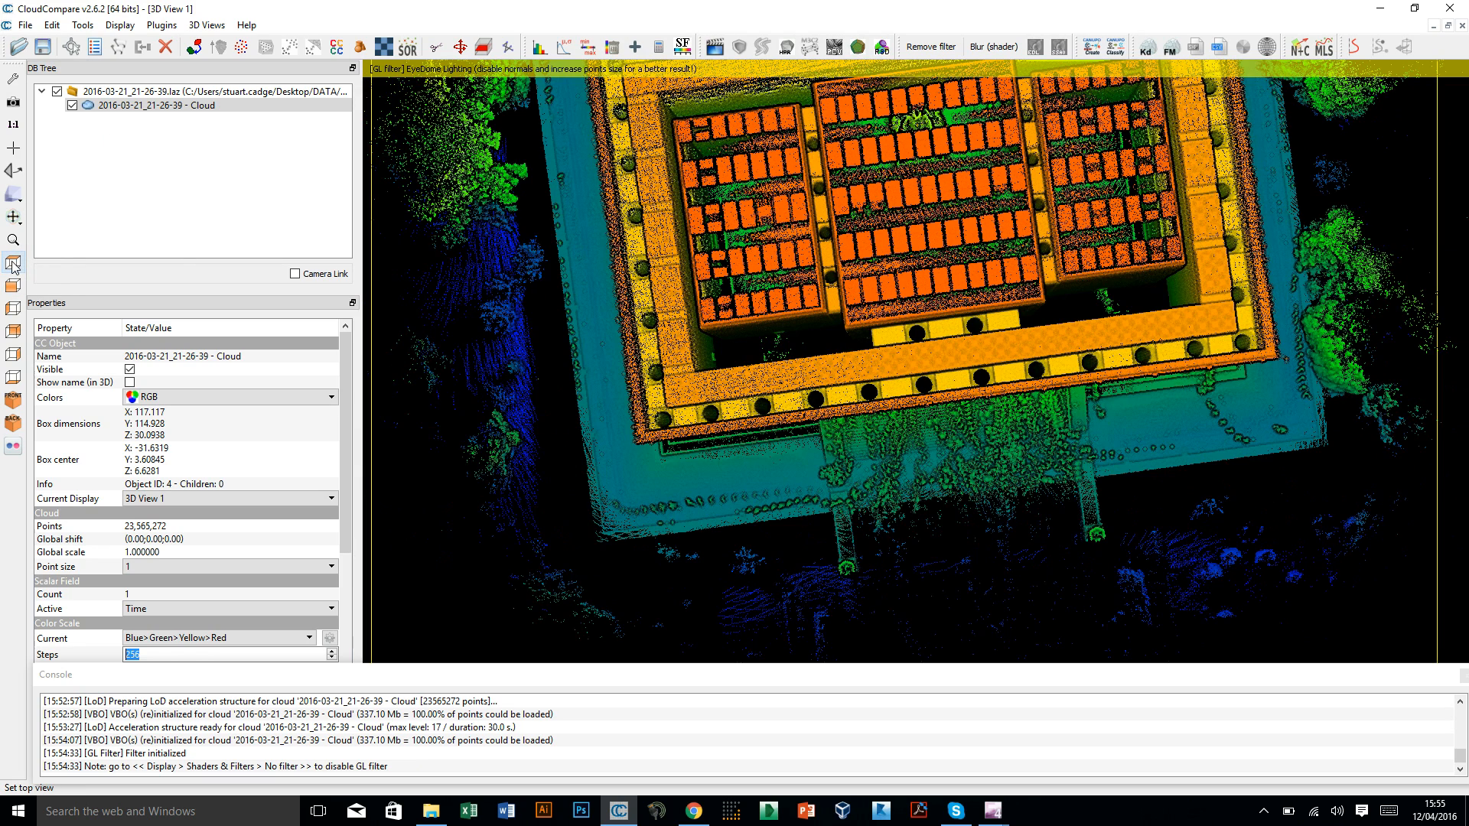
mouse_move(906, 255)
mouse_down()
mouse_move(891, 298)
mouse_move(883, 263)
mouse_up()
scroll(883, 263, down, 2)
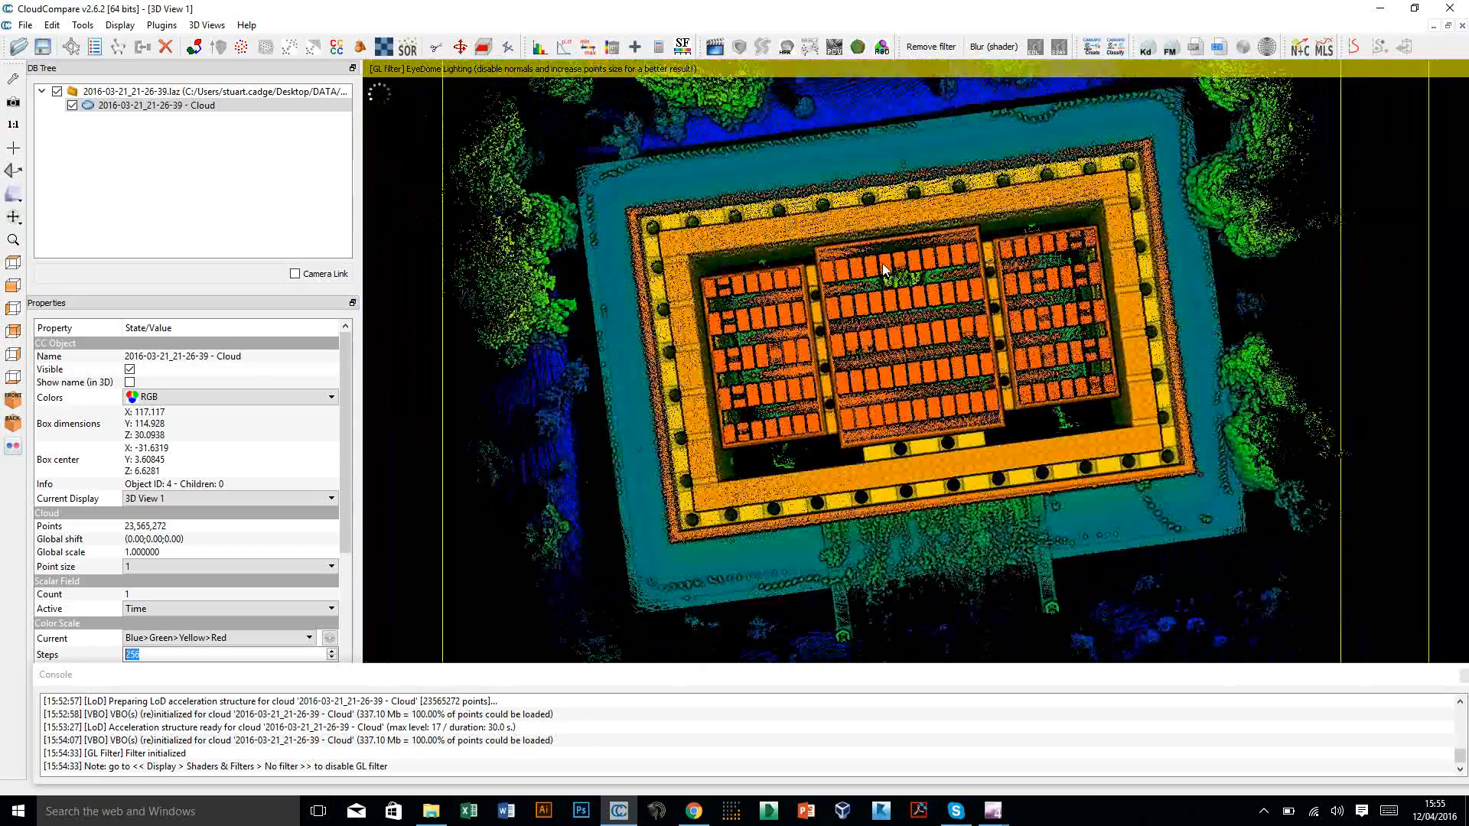
scroll(883, 263, down, 1)
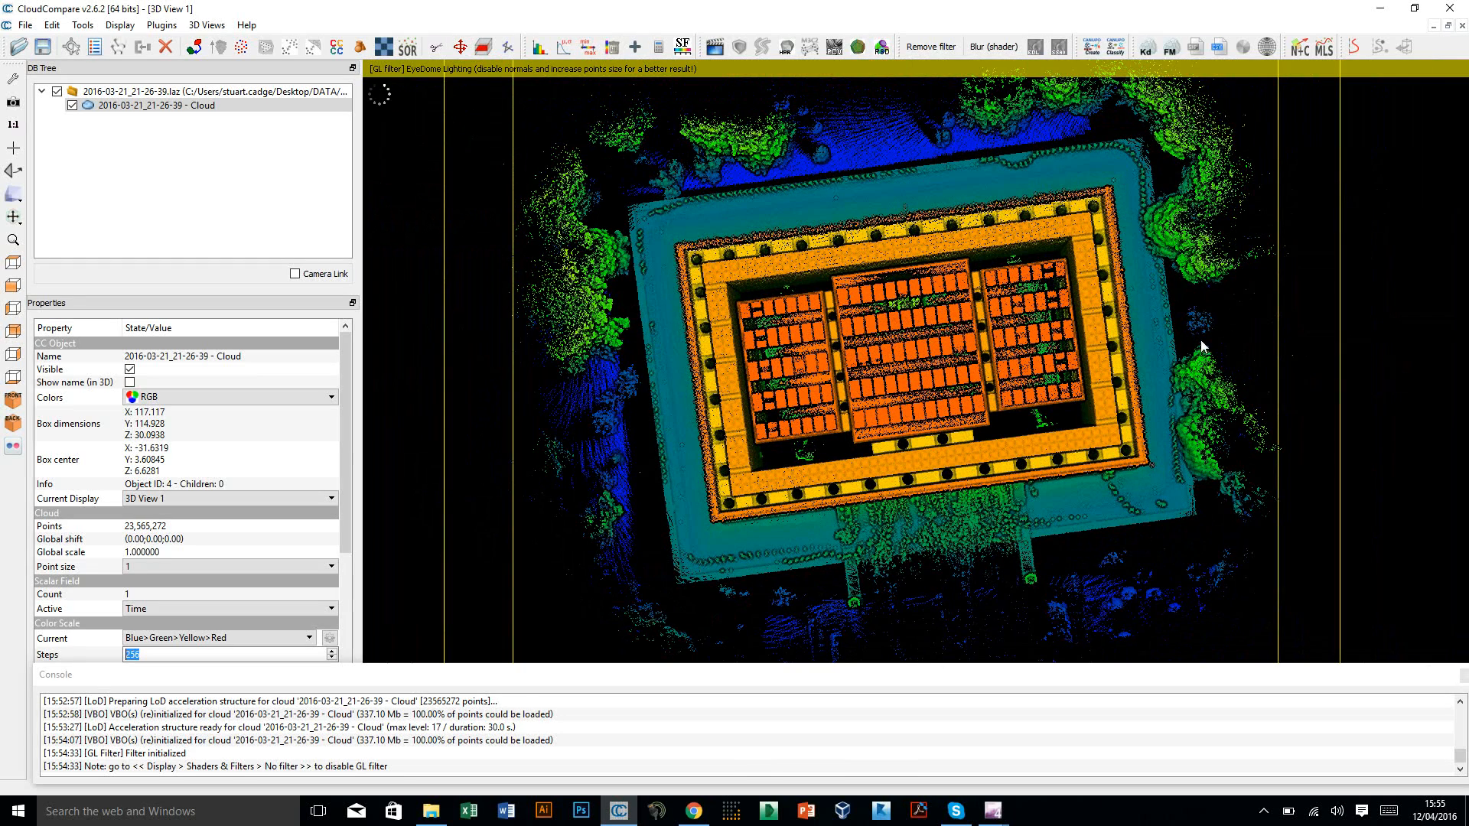
click(461, 48)
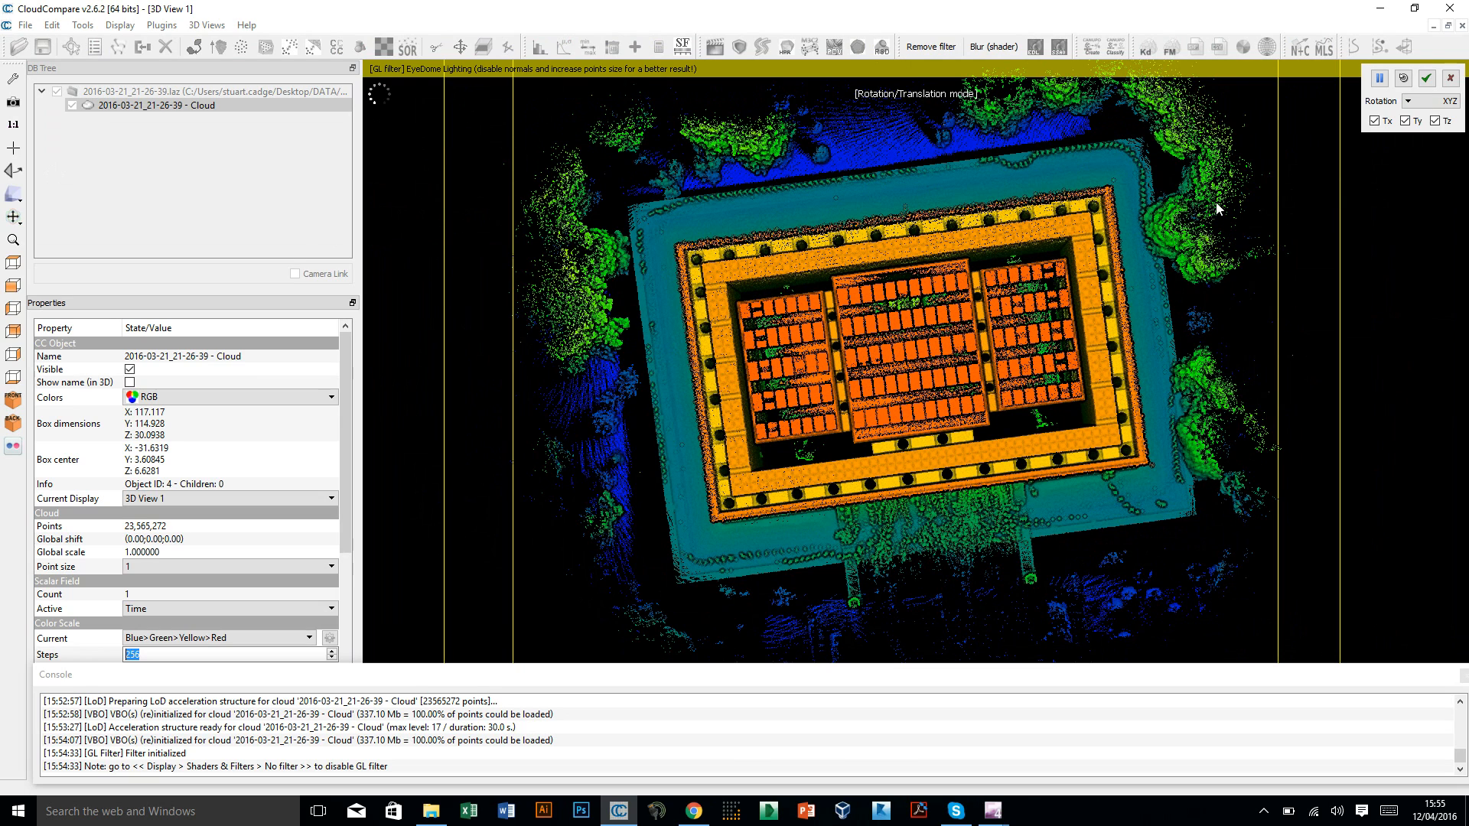
click(1429, 102)
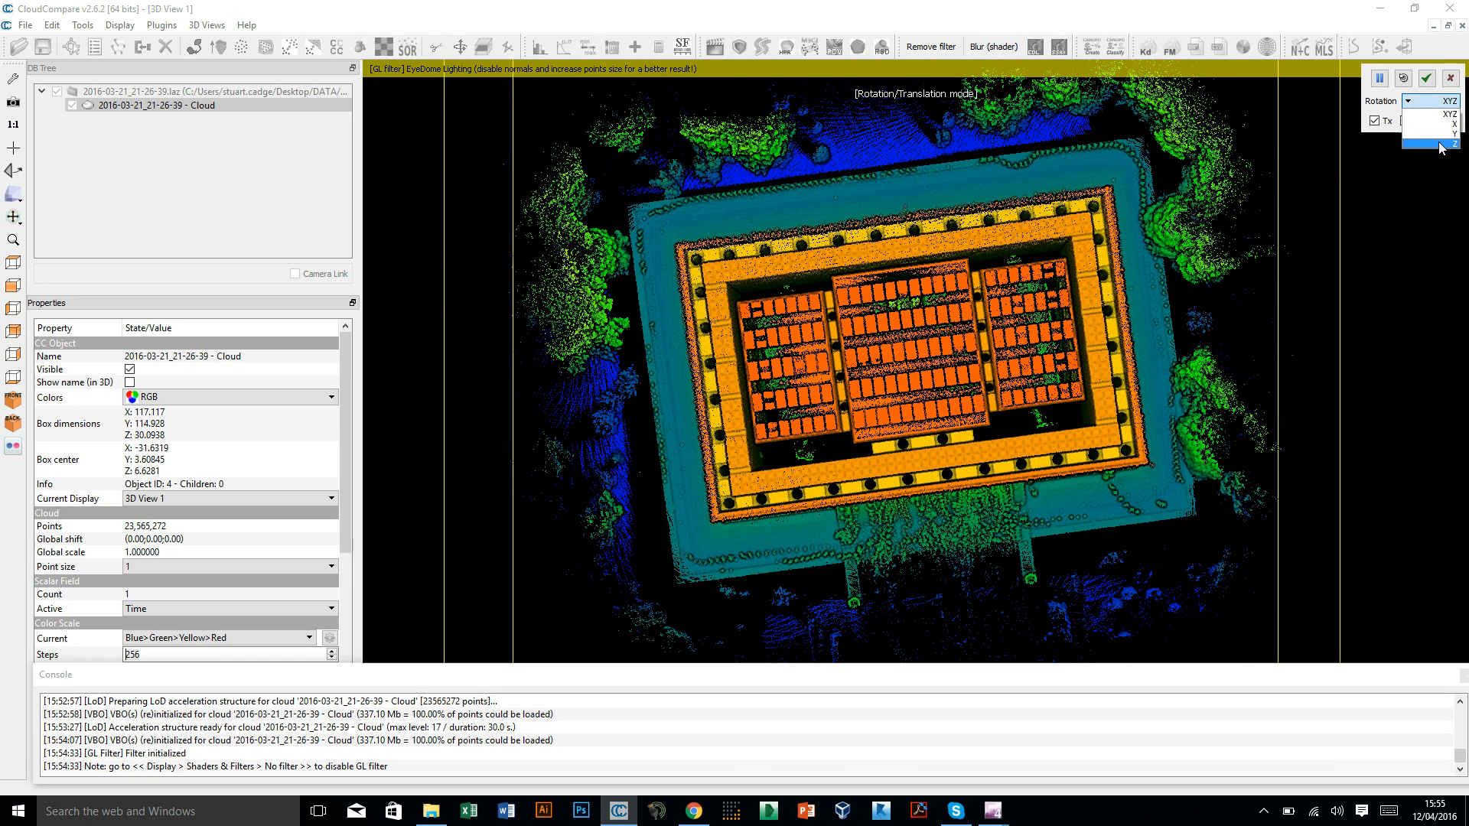
click(1444, 145)
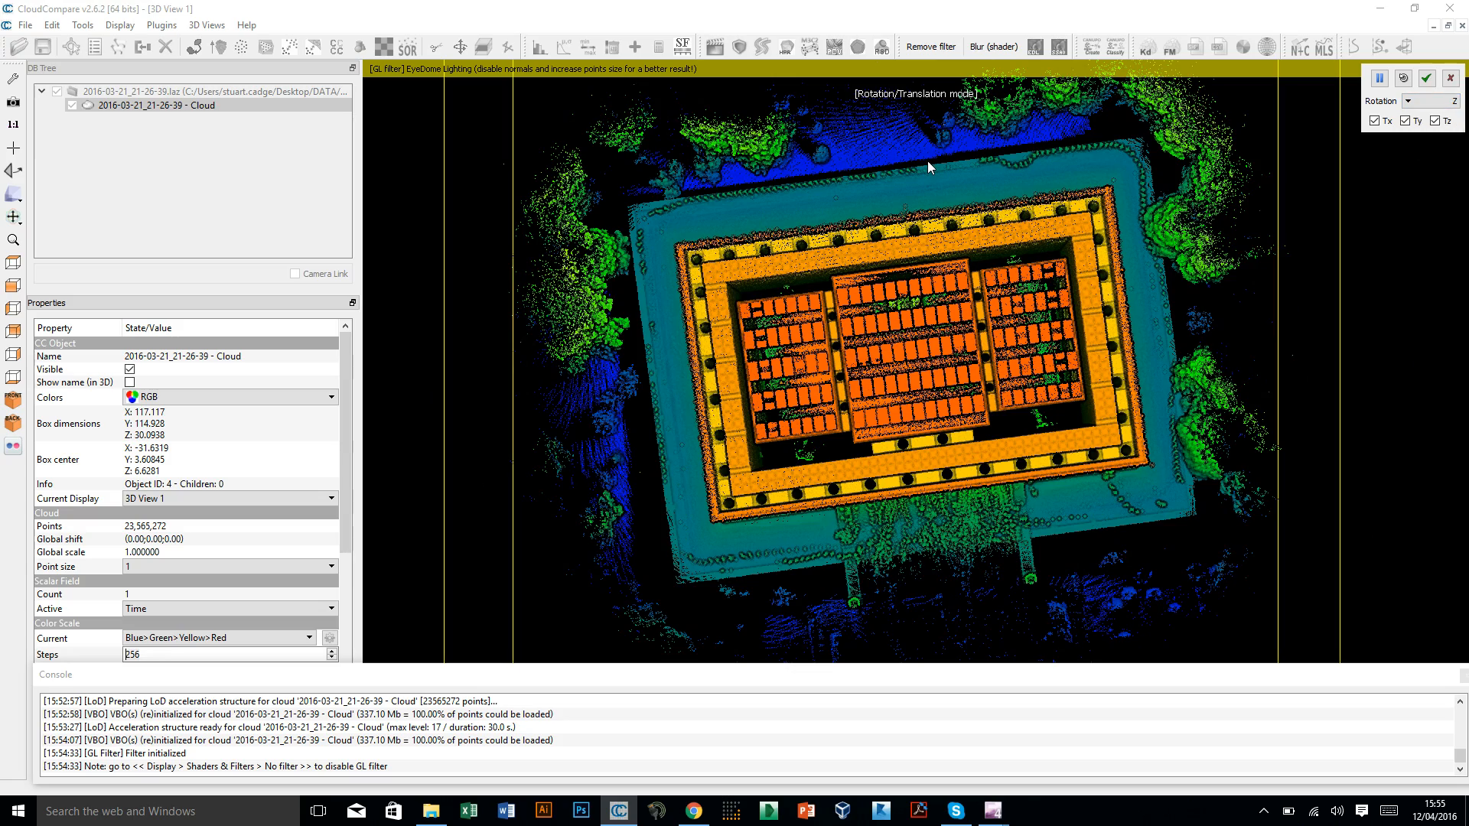
drag(928, 167, 1018, 170)
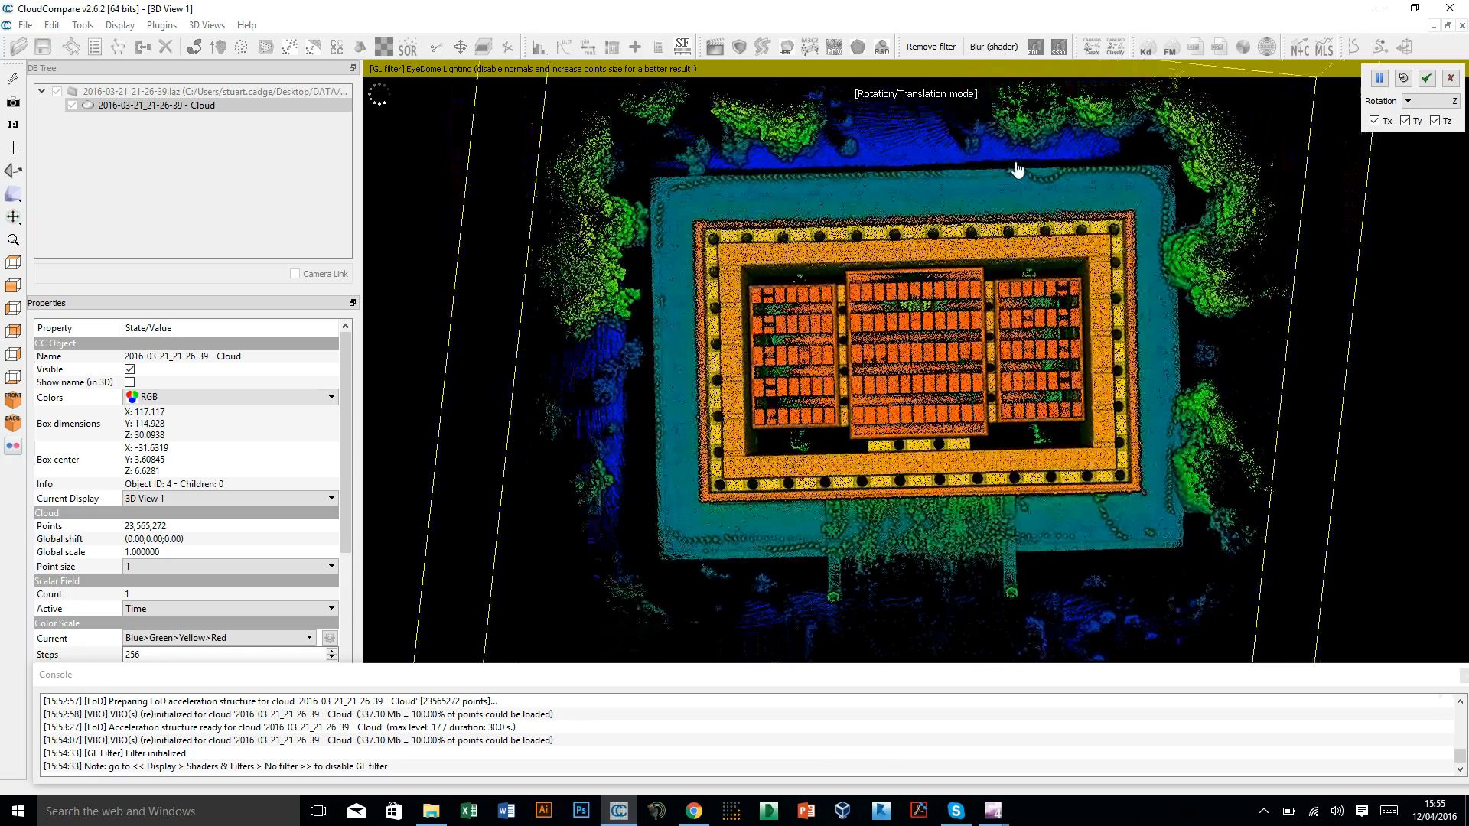
- Fine-tune the cloud's Z rotation until the building sits square in the top view, and apply the transformation
scroll(926, 214, down, 1)
scroll(926, 214, up, 1)
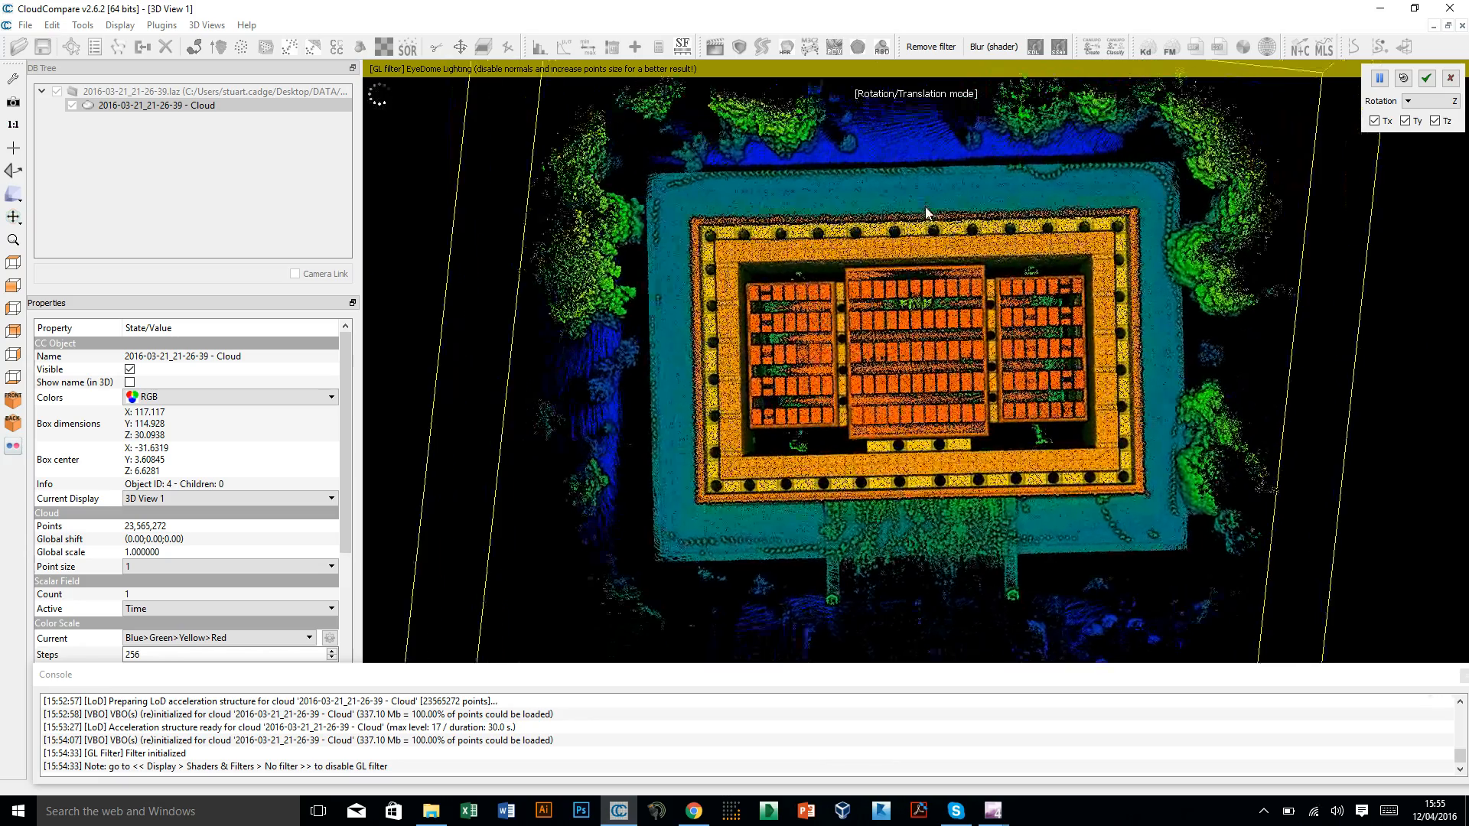
scroll(926, 213, up, 3)
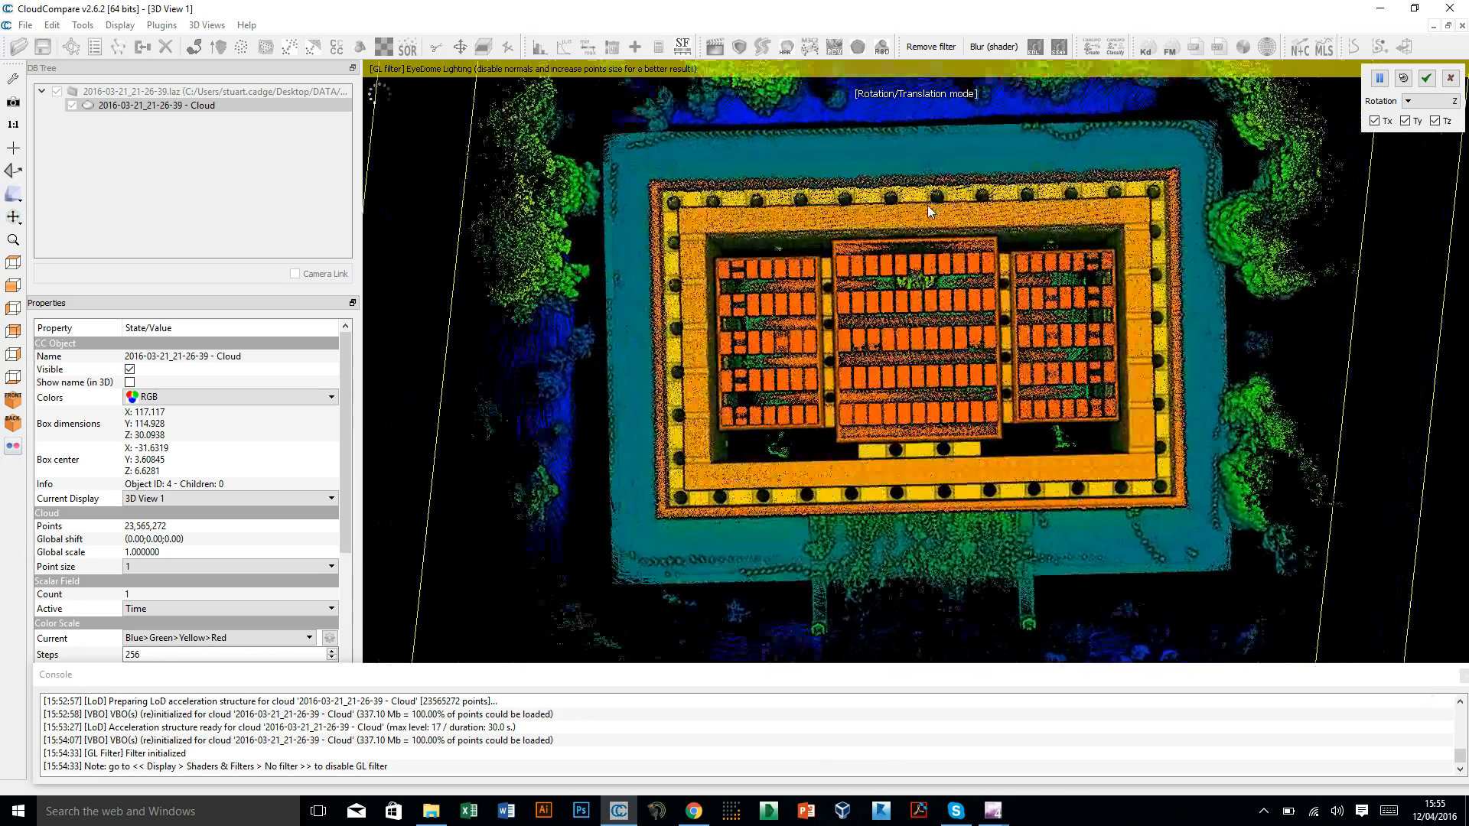
scroll(928, 211, up, 2)
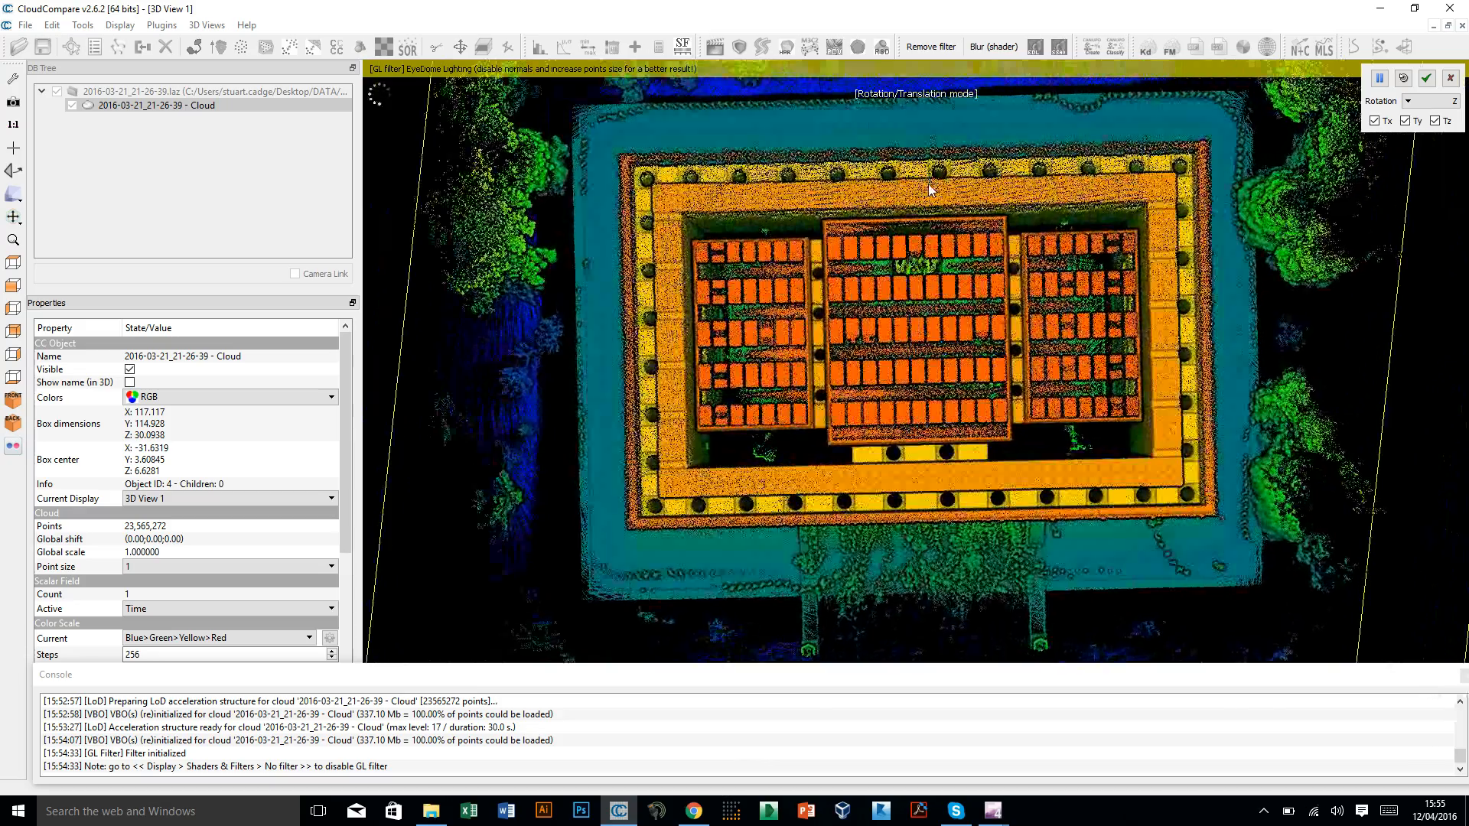
scroll(929, 185, up, 1)
drag(1014, 105, 1026, 104)
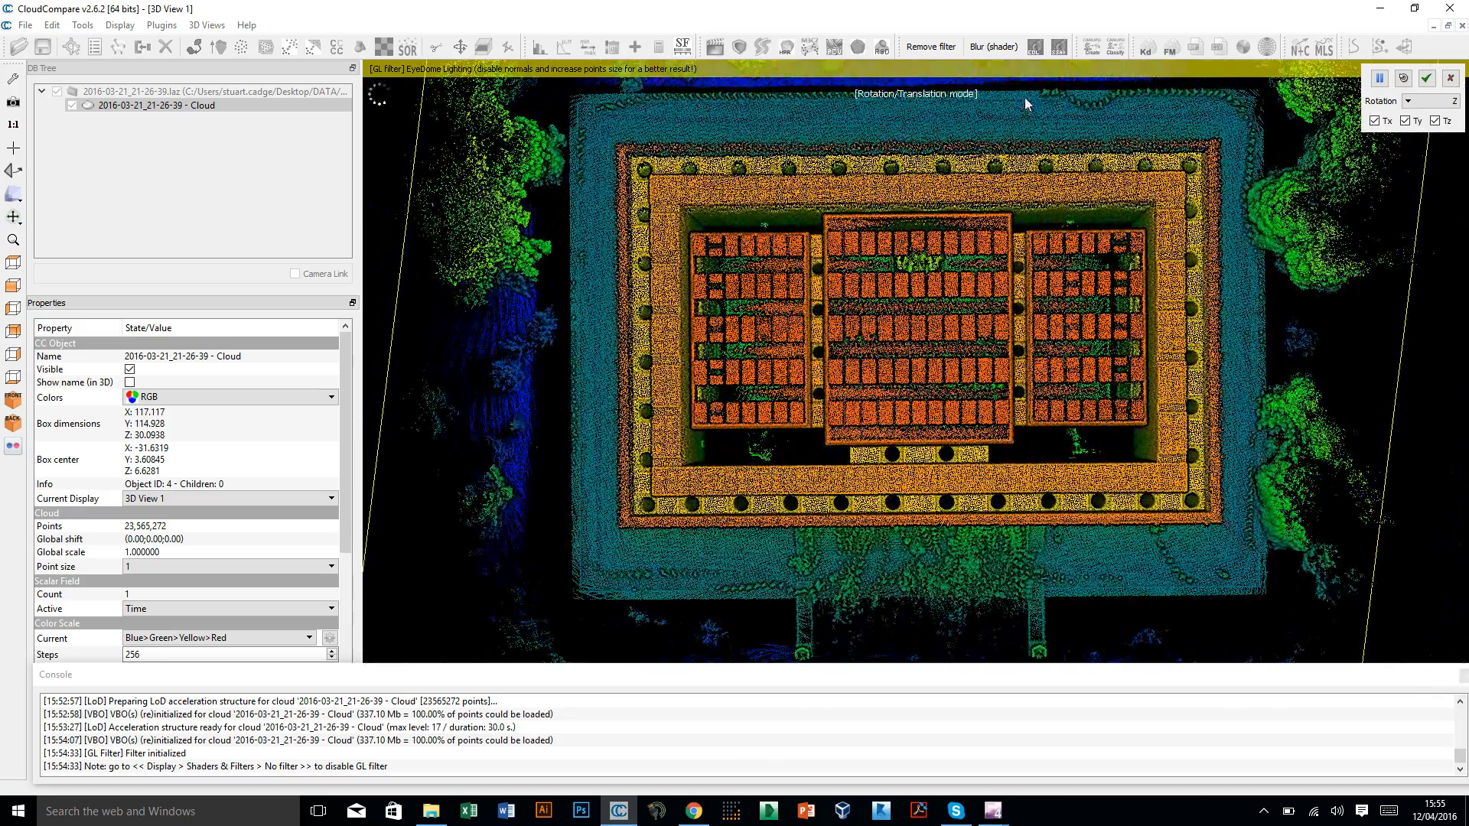
click(1425, 81)
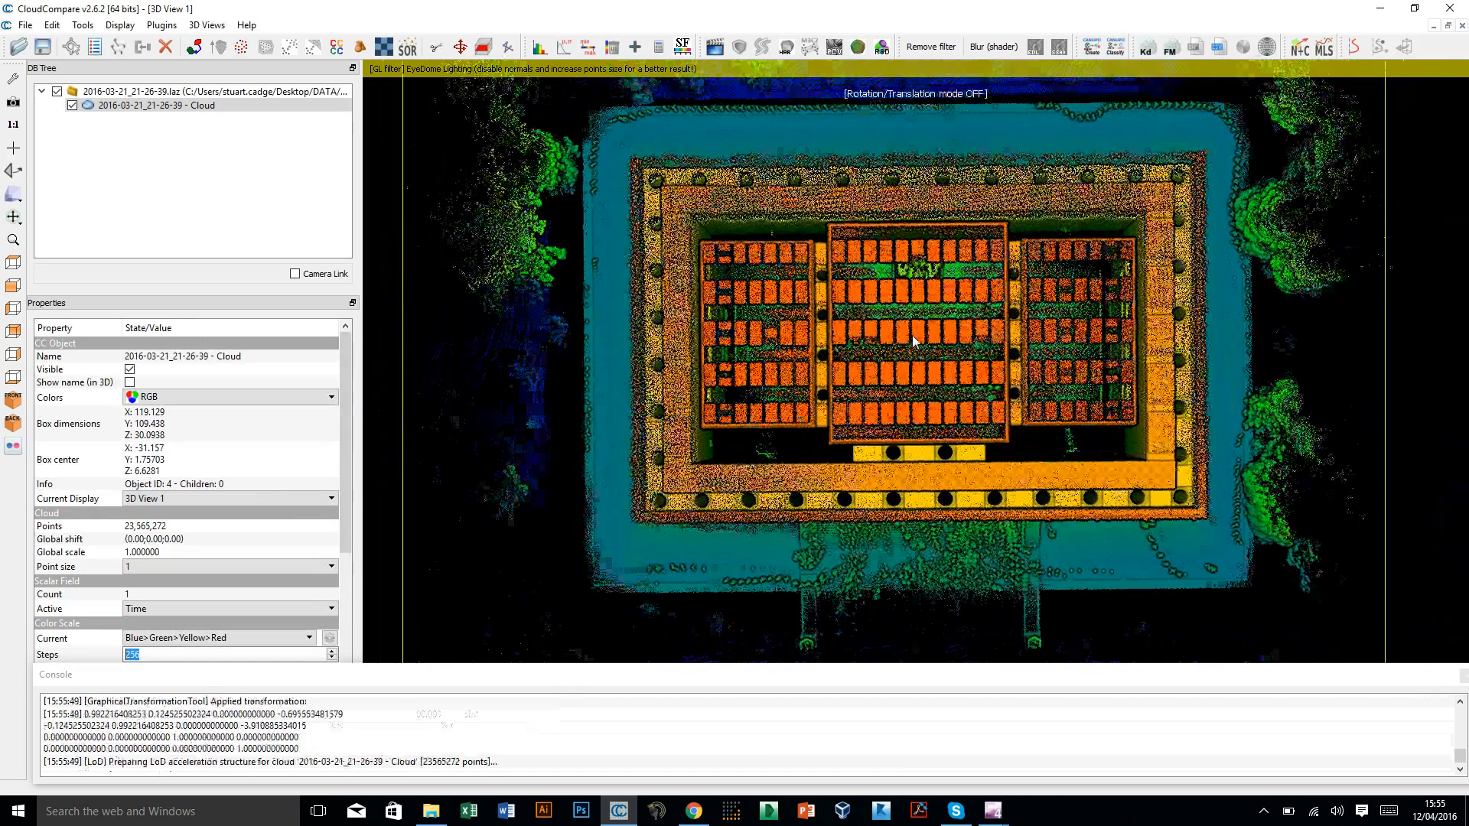
- Start a cross section of the cloud in the front view and lower the box's upper face to a Z thickness of about 16.75
scroll(912, 336, down, 2)
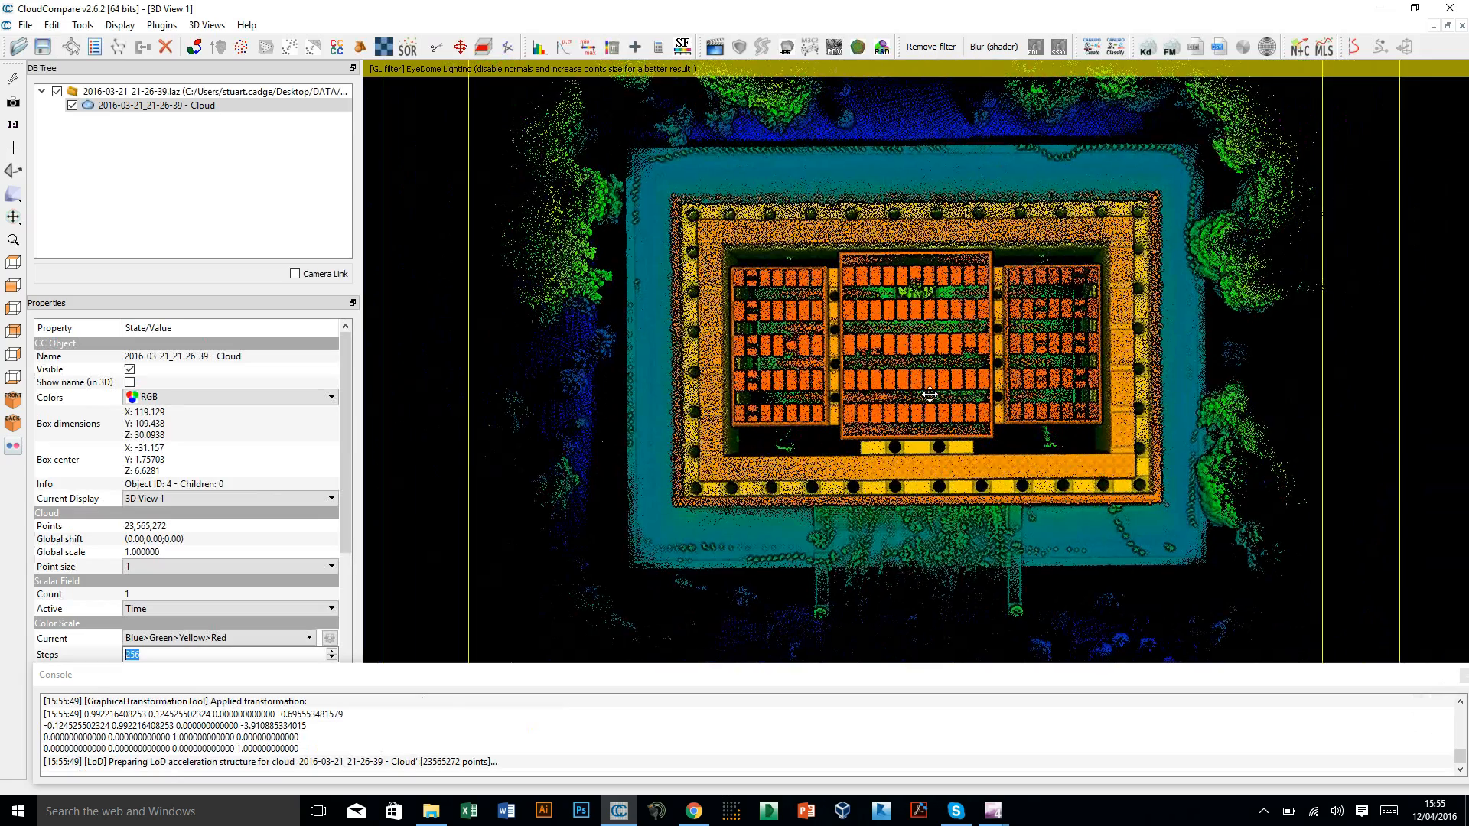
right_drag(930, 394, 895, 377)
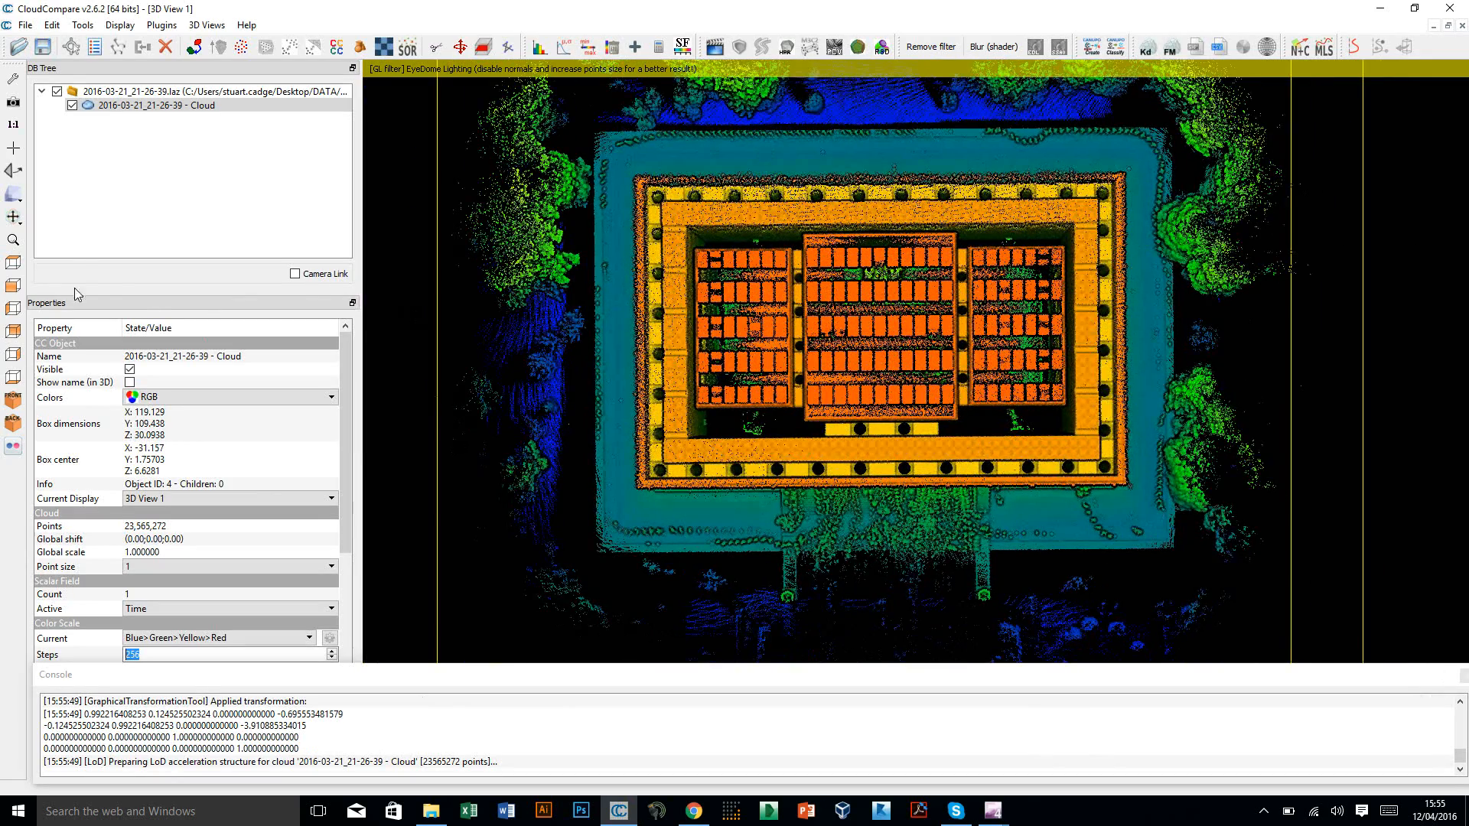
click(13, 287)
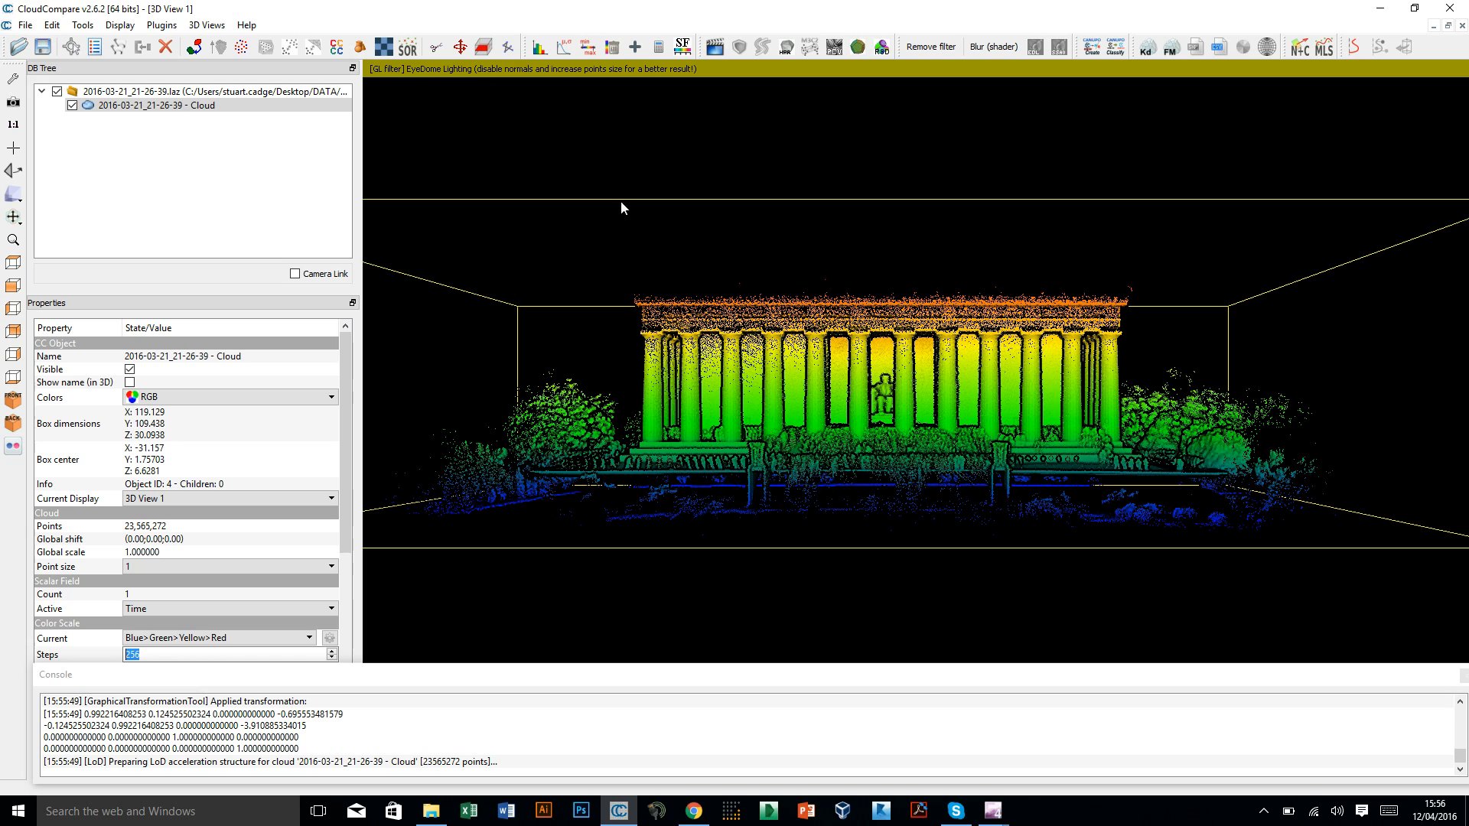
click(483, 49)
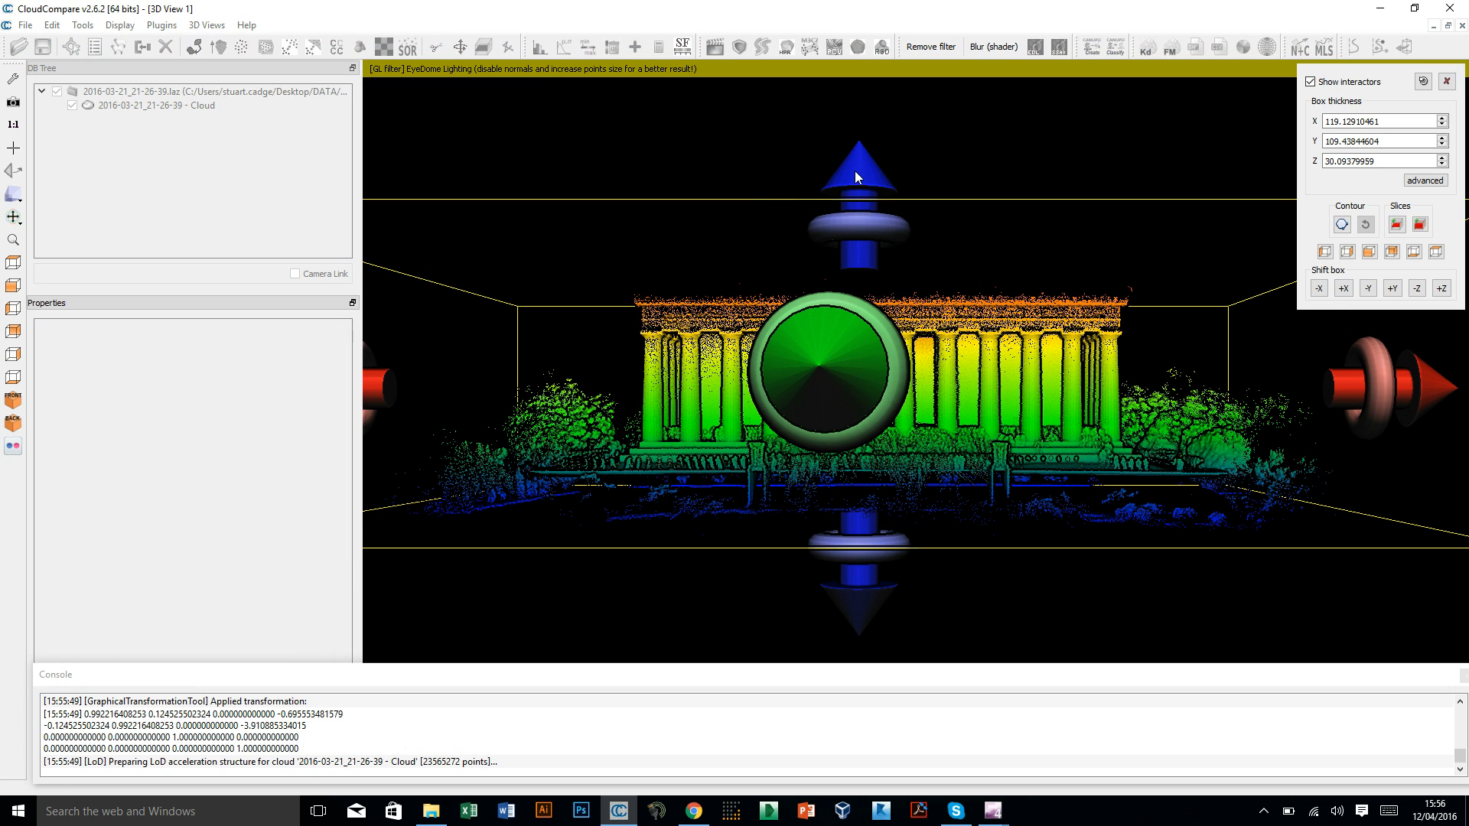
drag(857, 176, 850, 274)
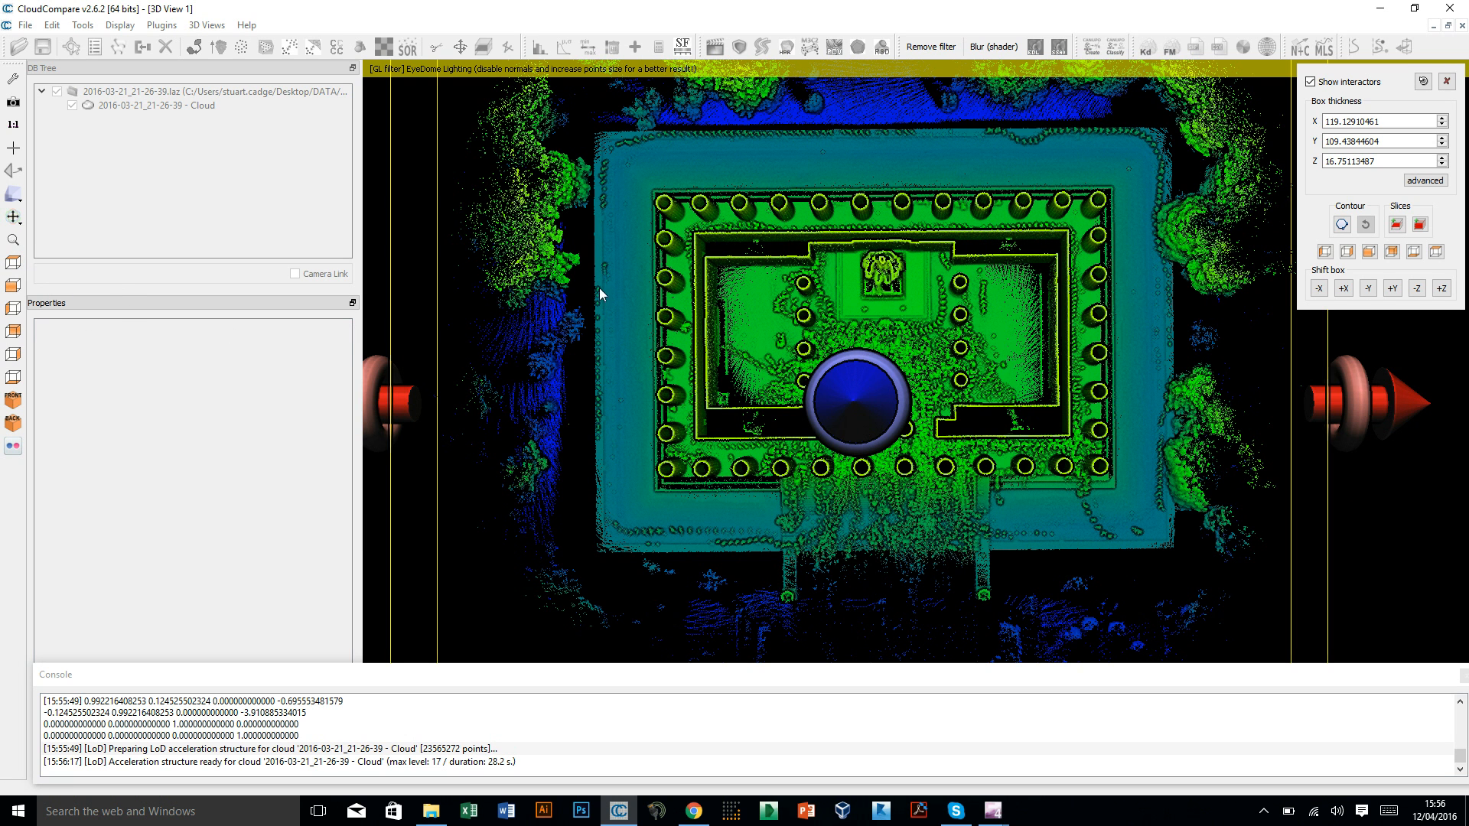
- Raise the lower face of the cross-section box in the front view to a Z thickness of about 11.35
click(13, 286)
drag(856, 607, 862, 561)
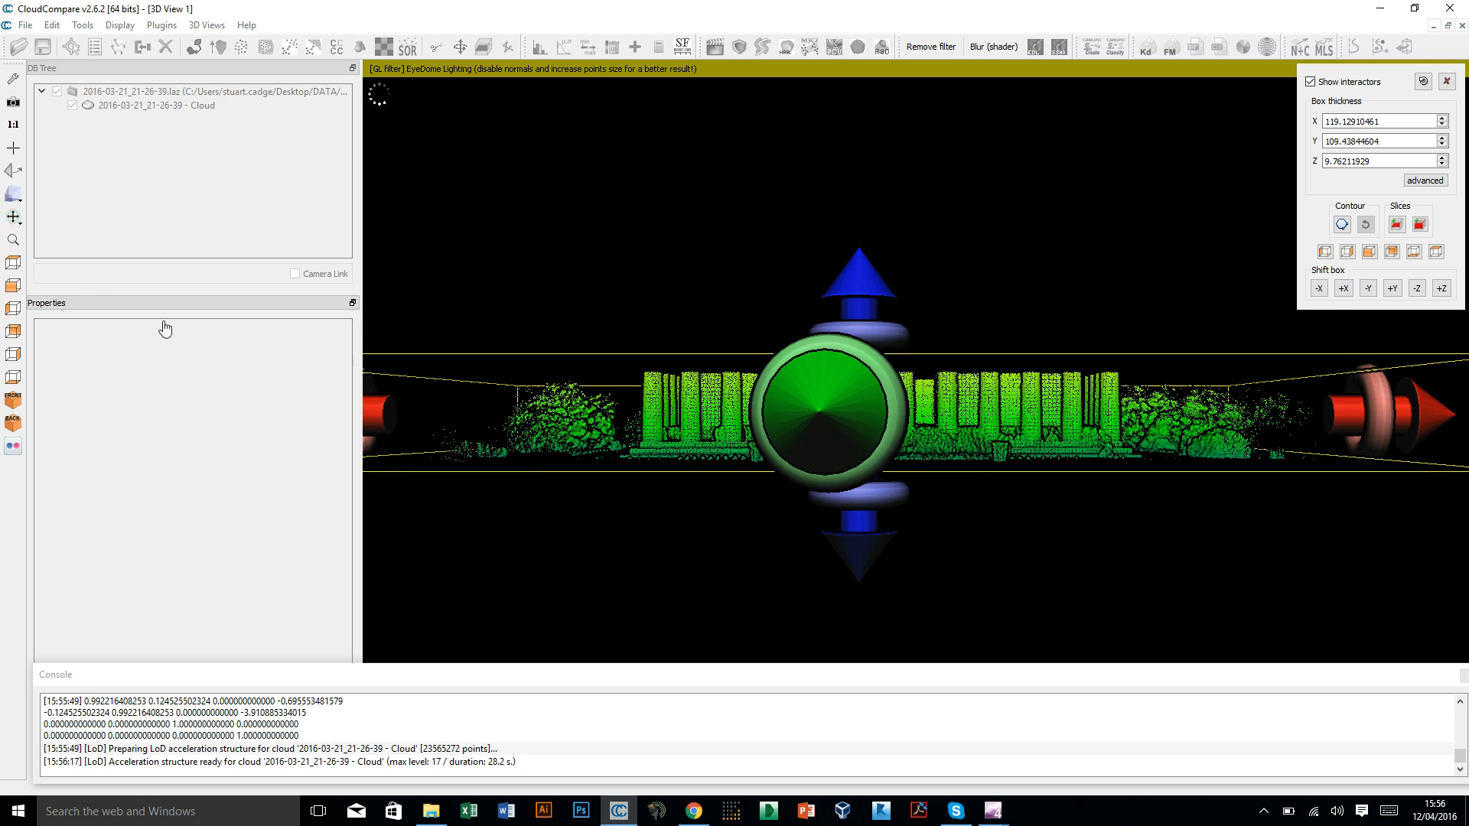
click(13, 264)
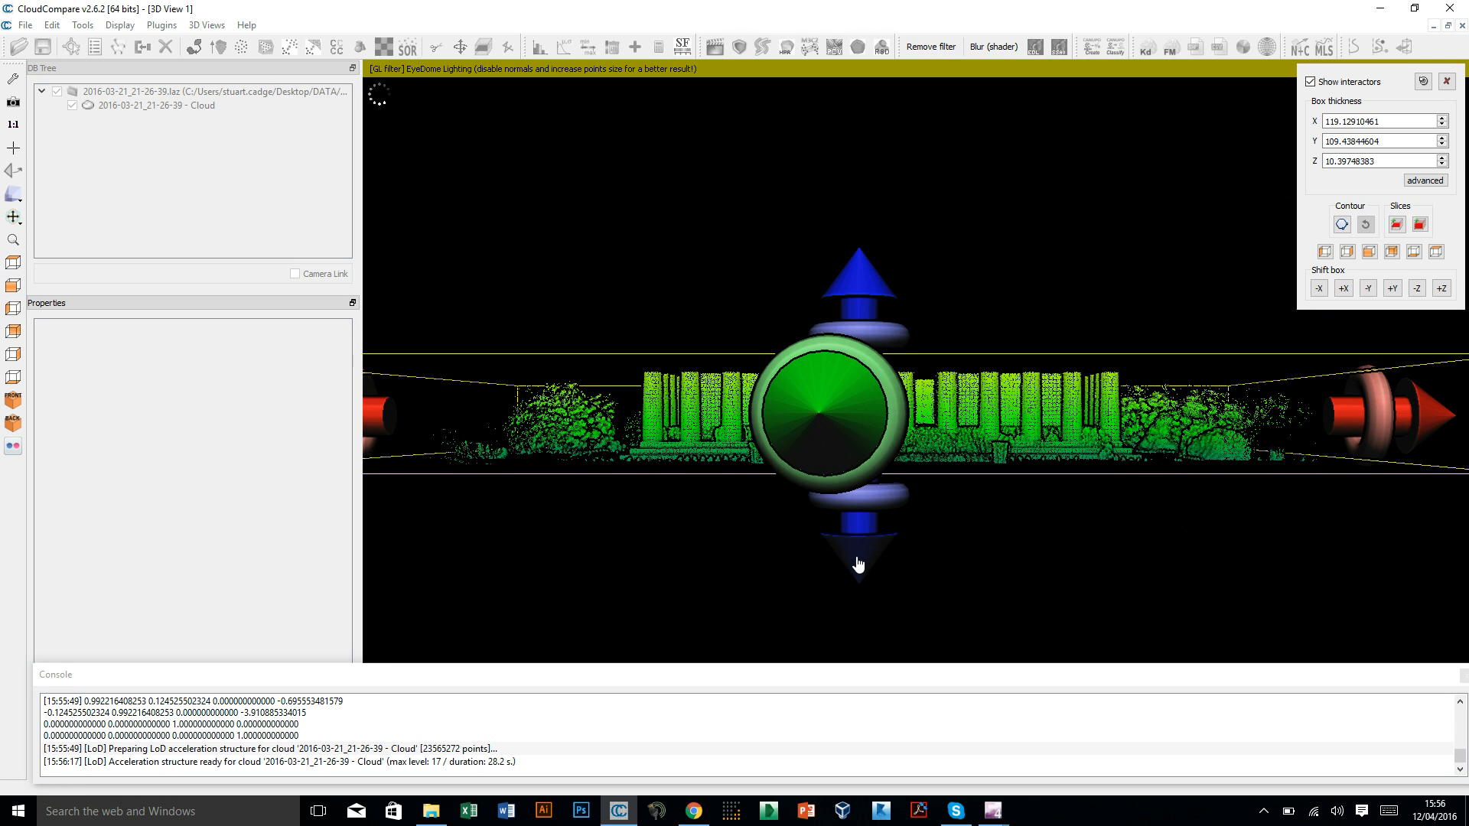
drag(858, 565, 858, 564)
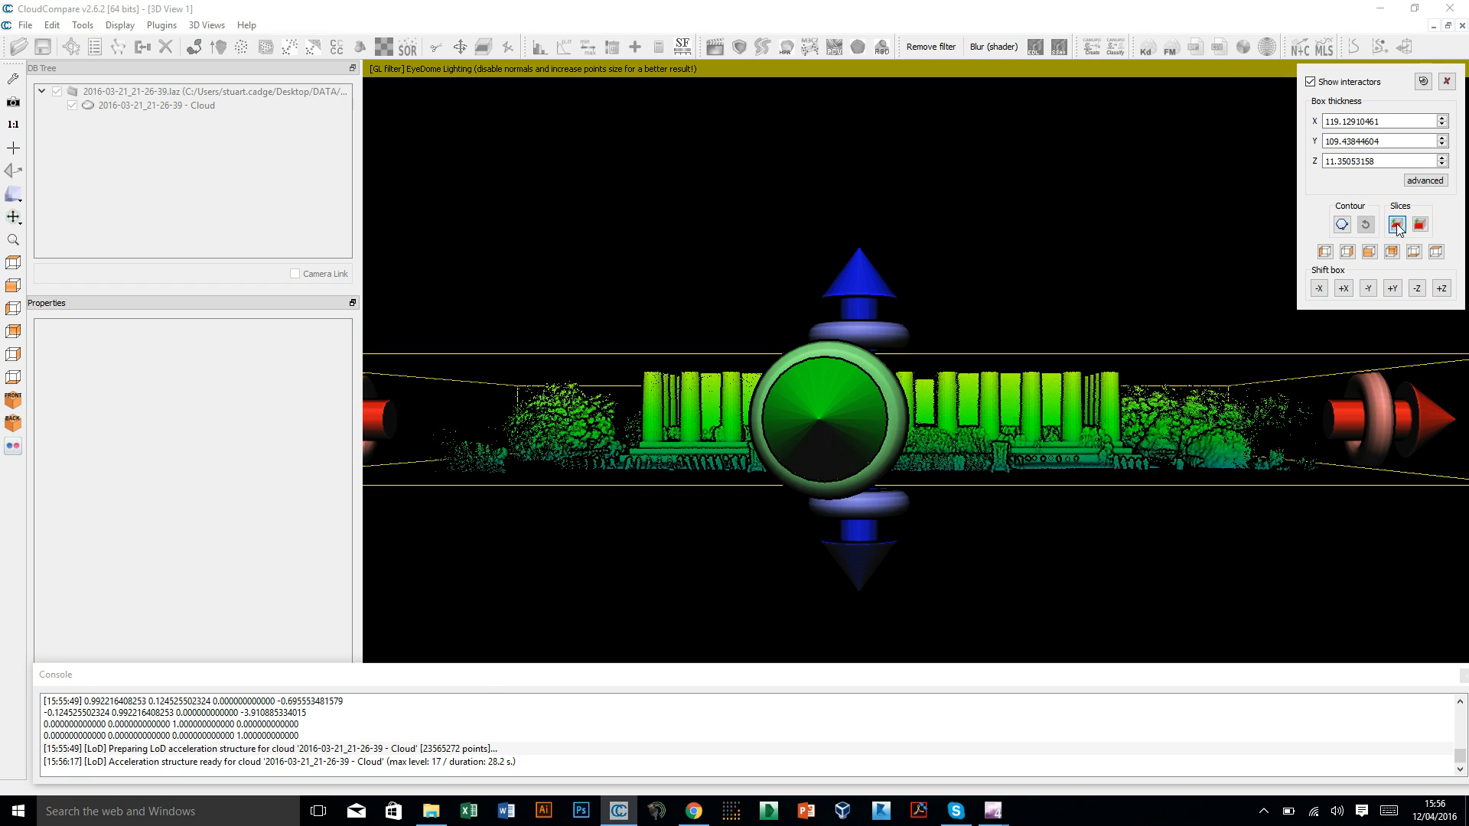
- Export the boxed slice as a new cloud, and hide the full cloud to examine the slice alone from above and obliquely
click(1397, 226)
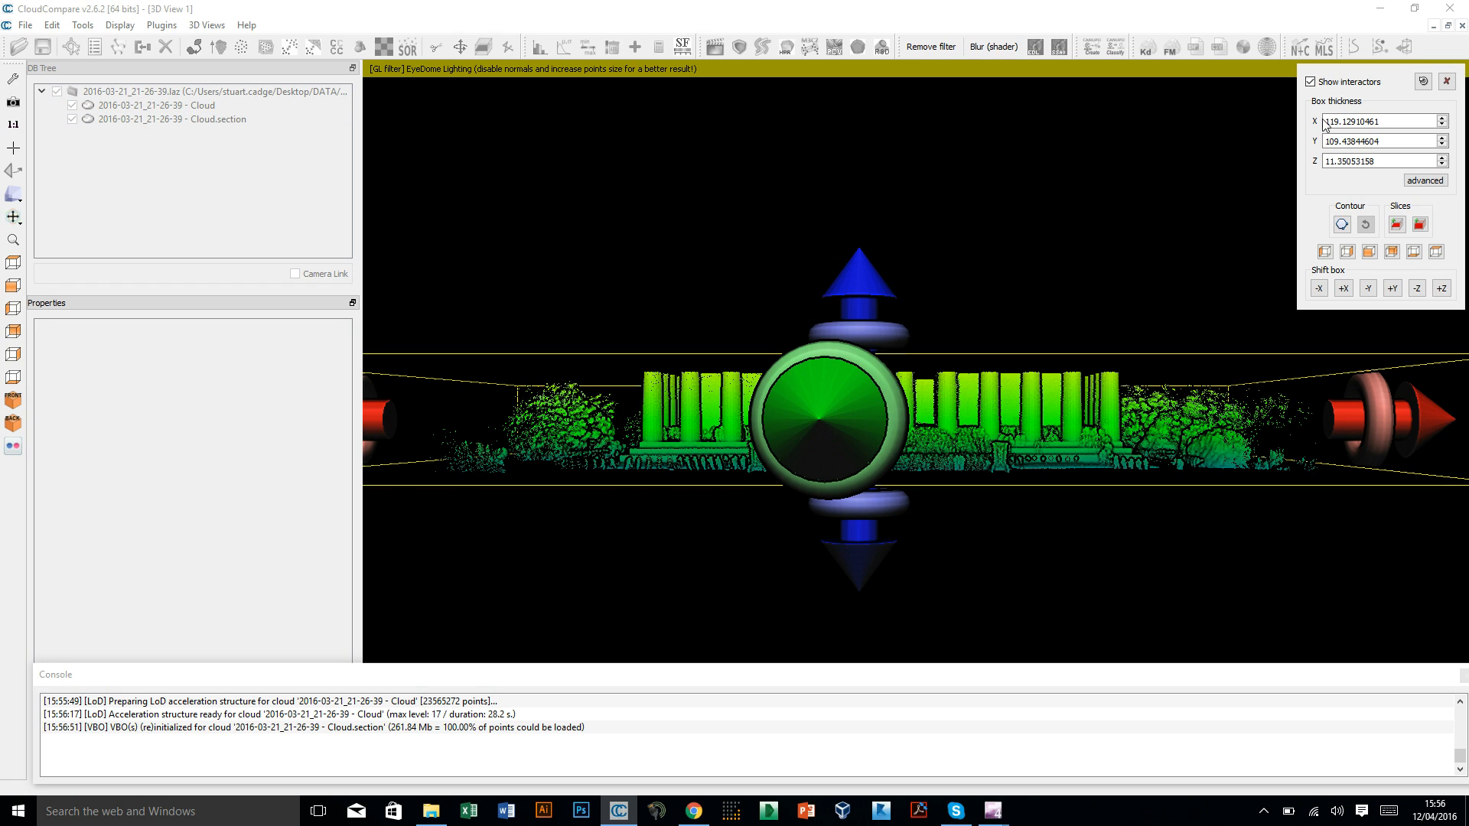
click(1447, 83)
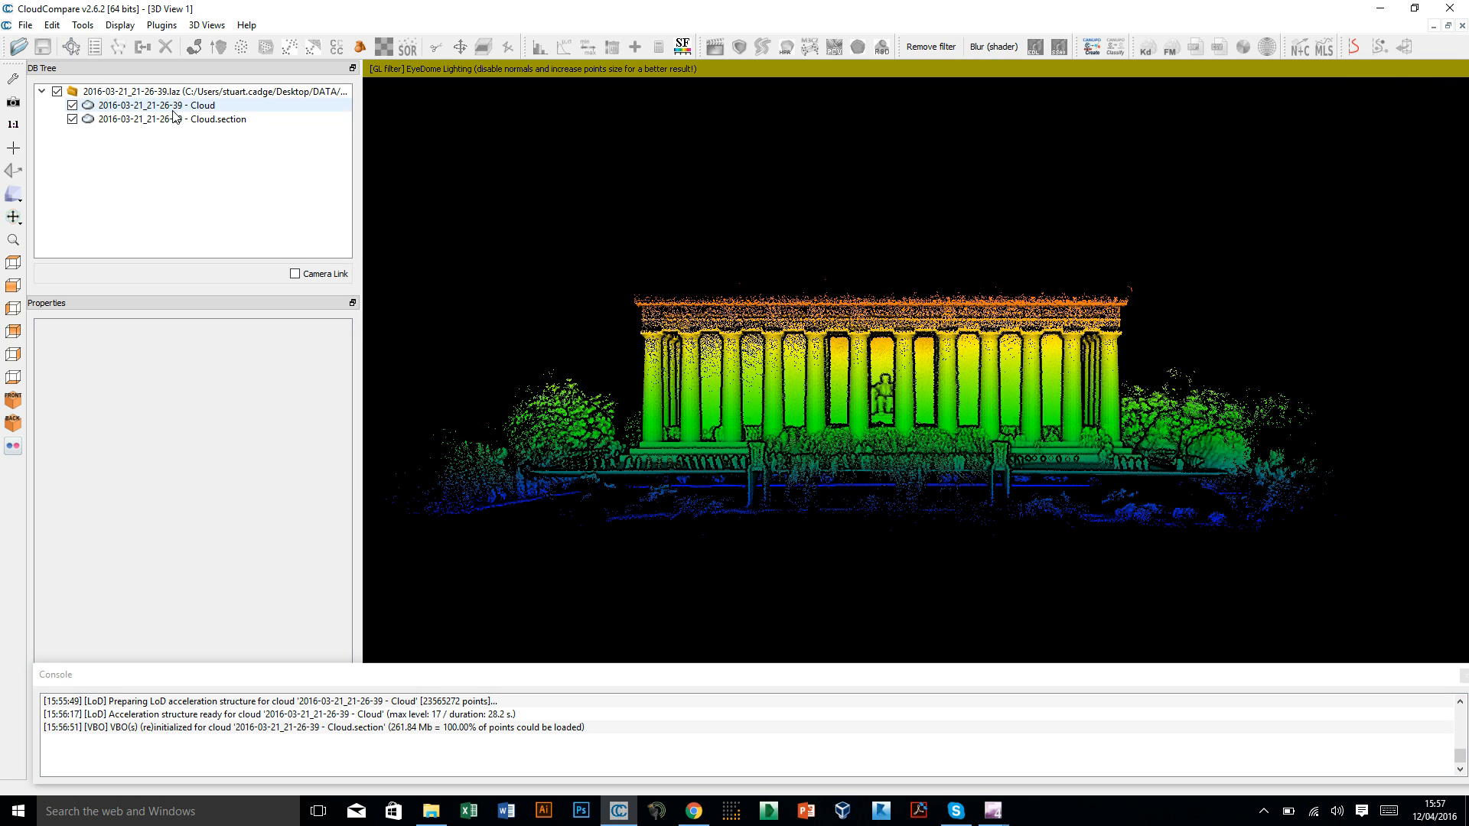
click(72, 106)
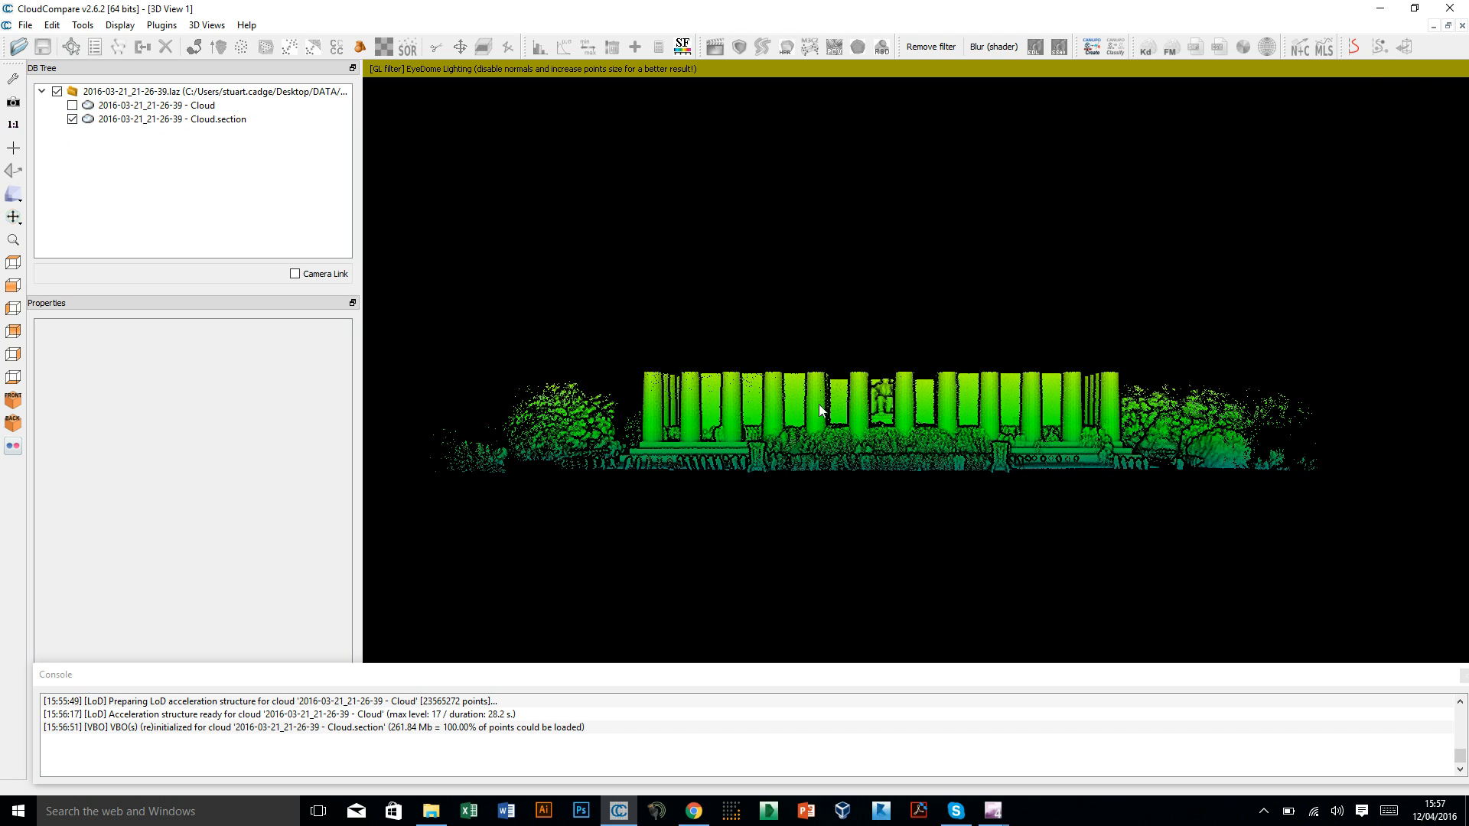
click(13, 263)
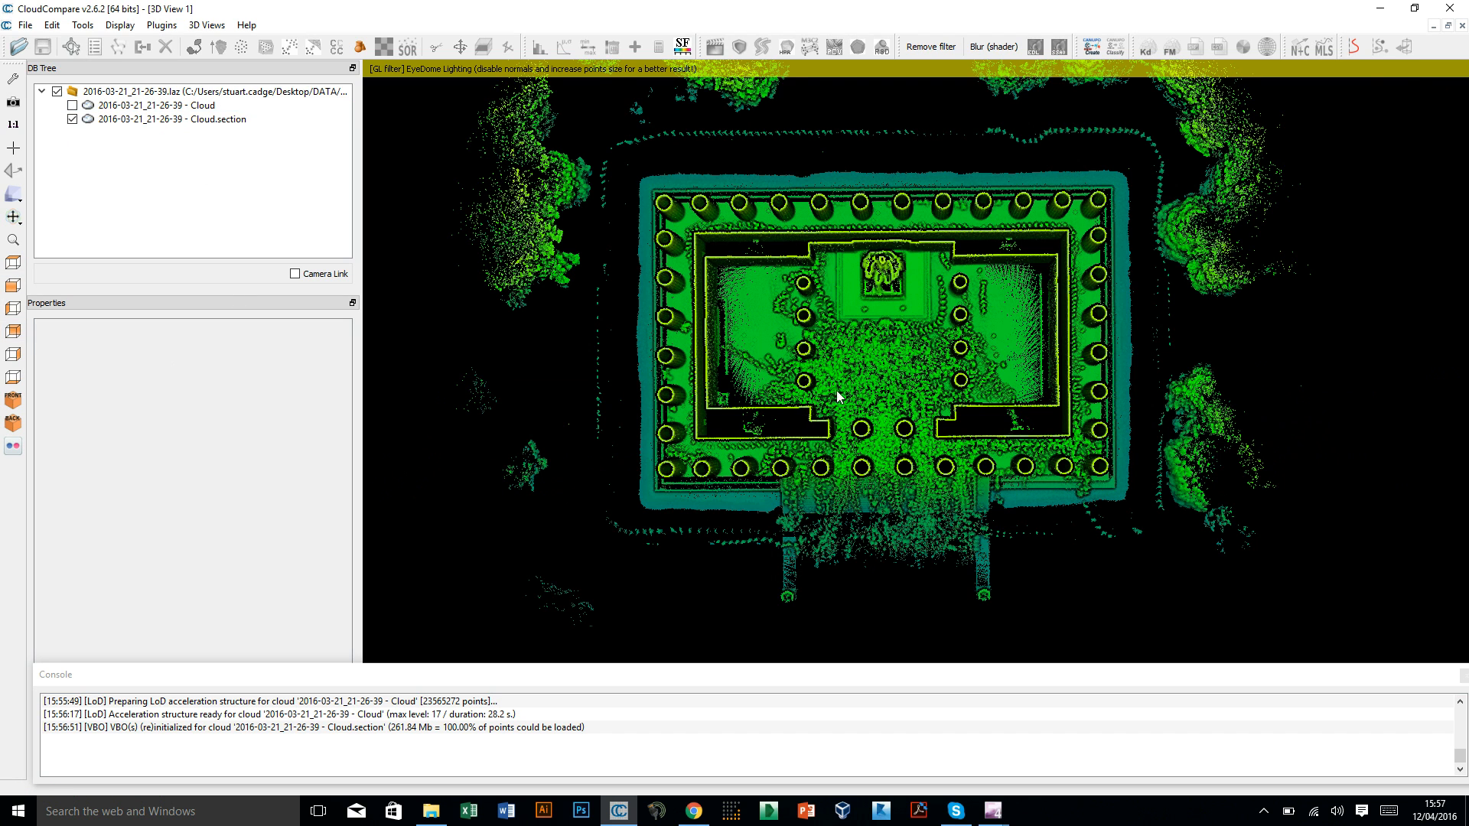
scroll(851, 383, up, 6)
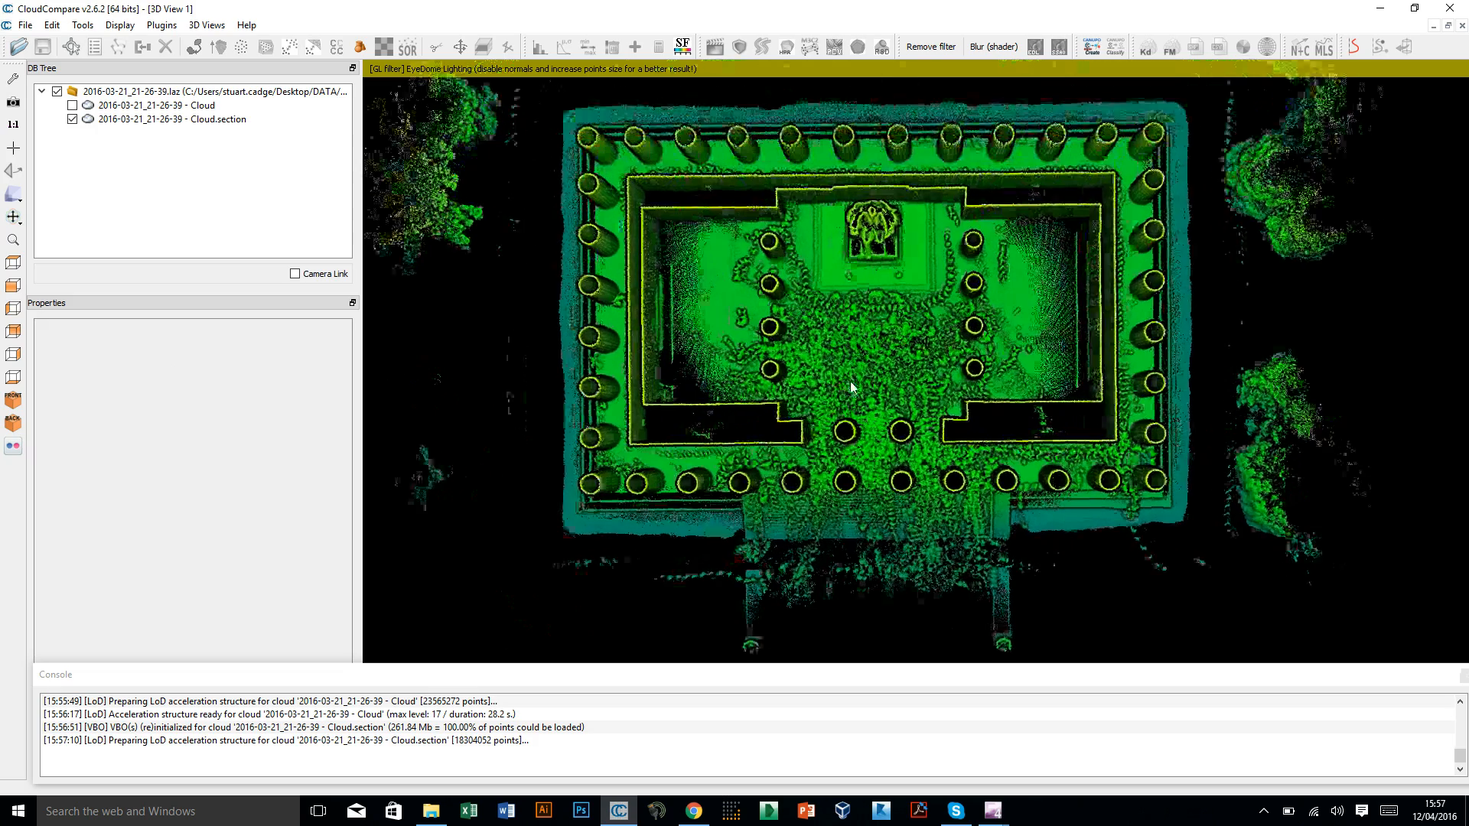
drag(795, 489, 842, 570)
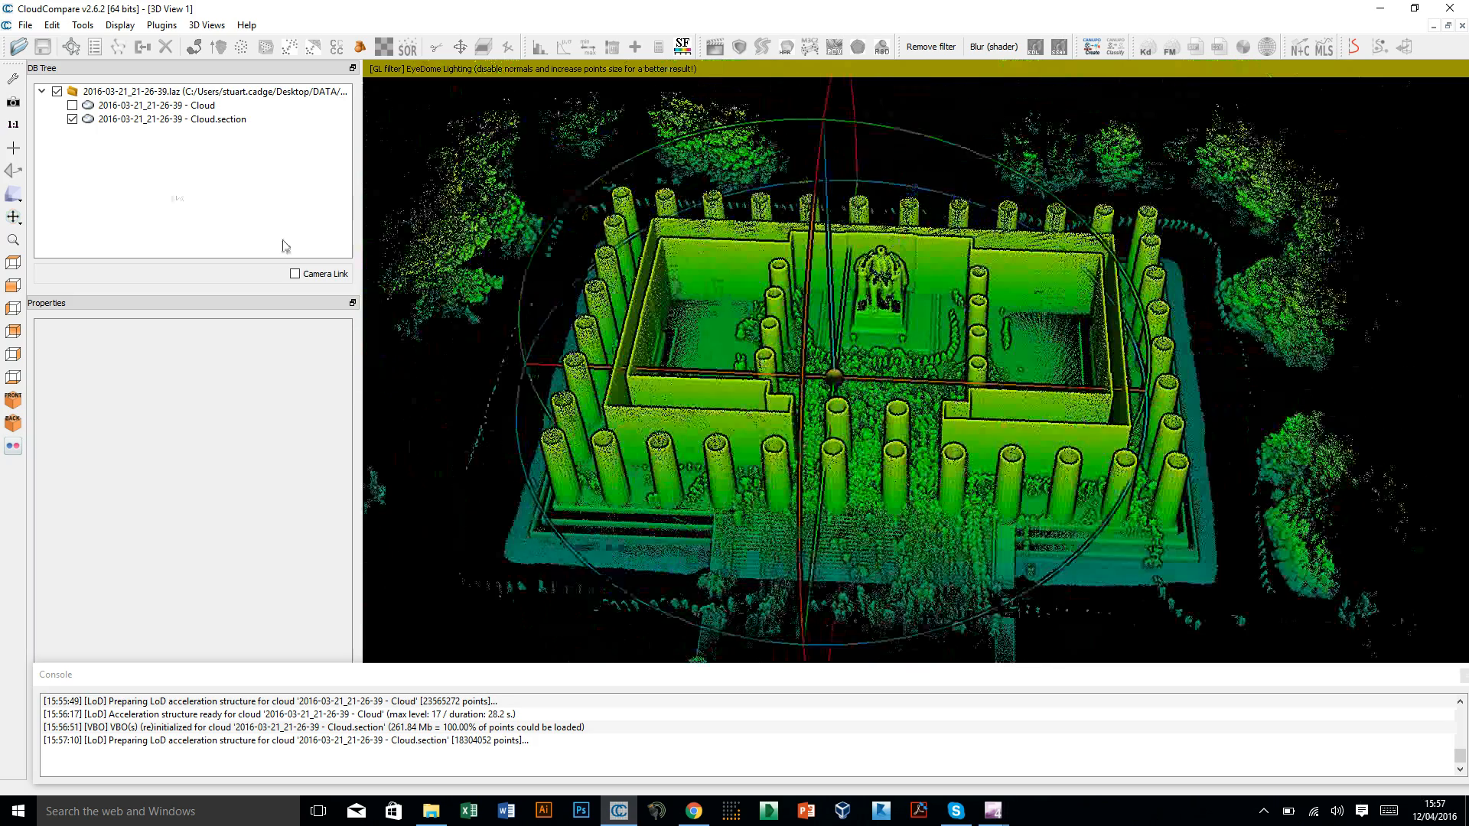
- Show the full cloud instead of the extracted section, and select it in the top view
click(72, 107)
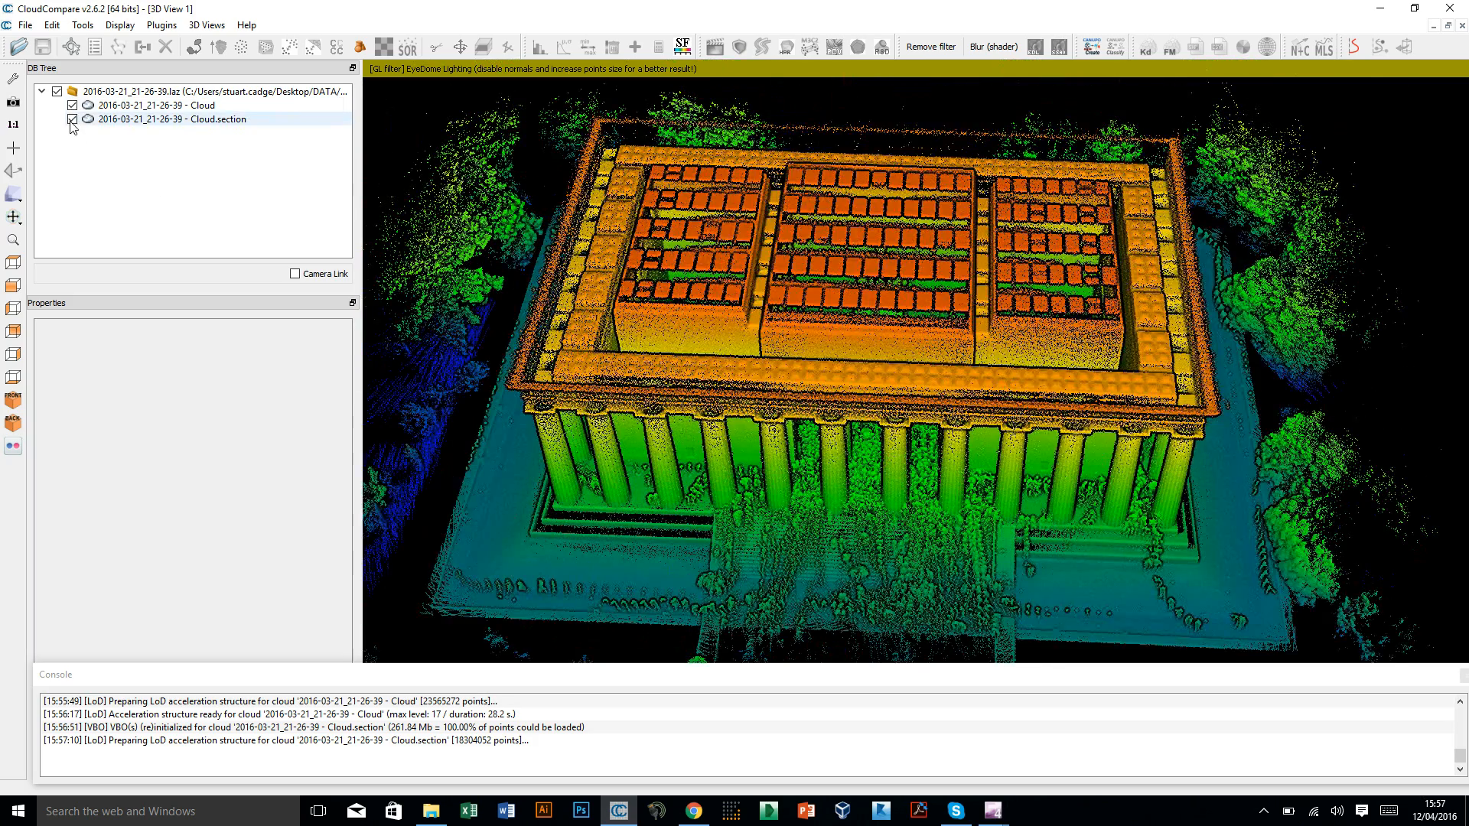
click(71, 119)
click(102, 107)
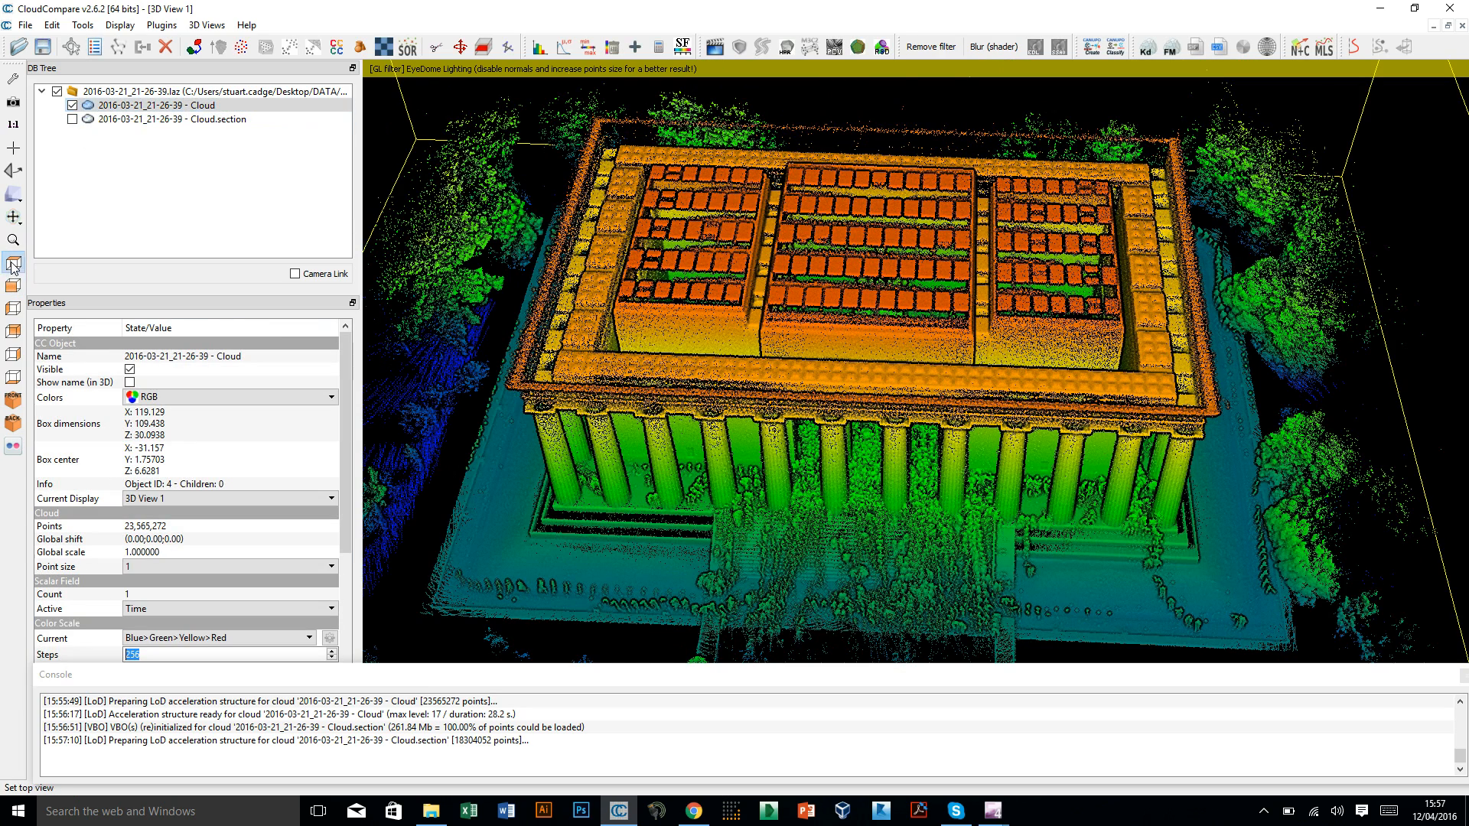
click(13, 264)
scroll(845, 279, down, 5)
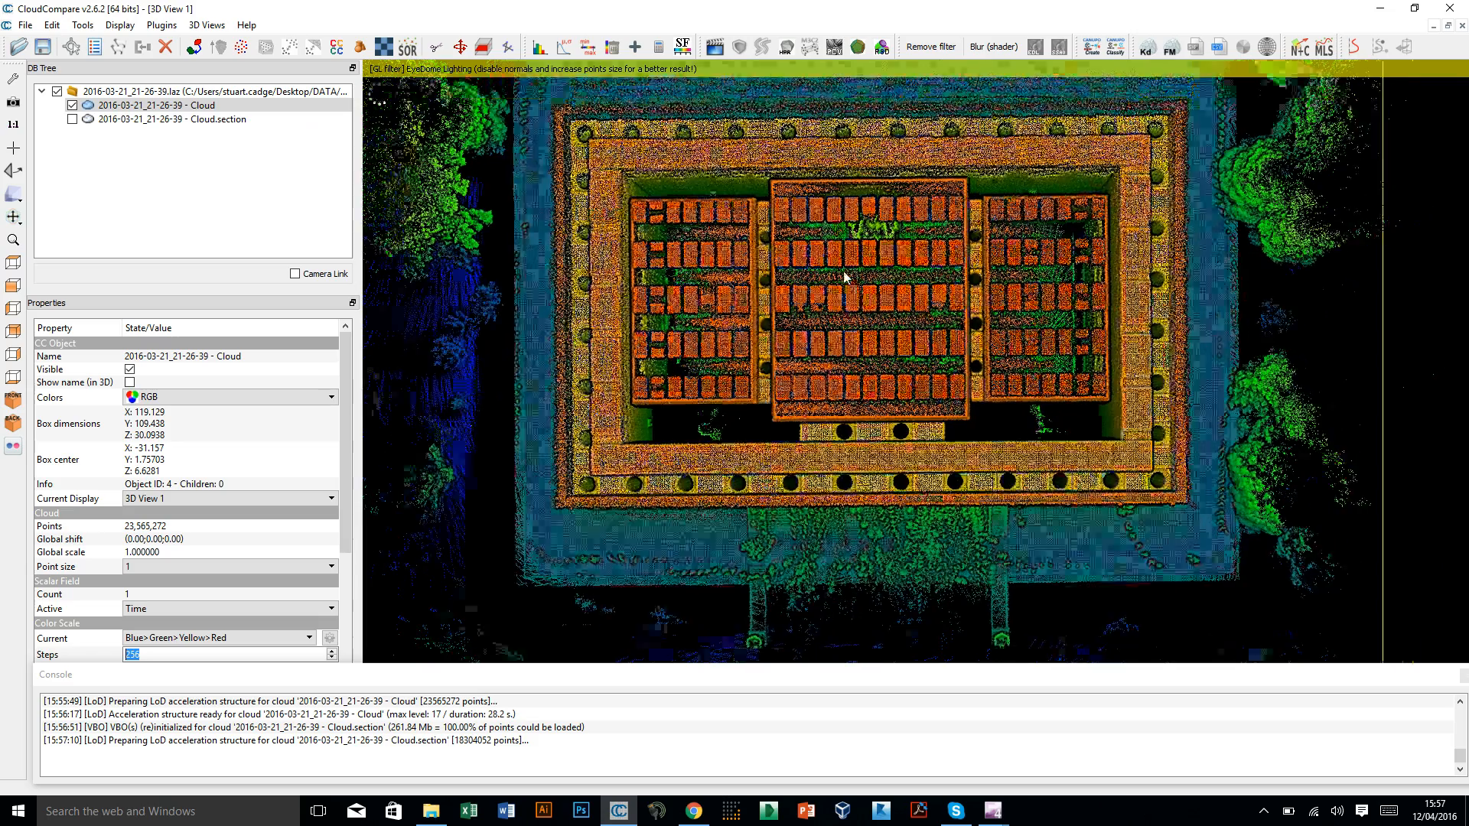
- Start a cross section of the full cloud, pull one side of the box inward to an X thickness of about 58.52, and view it side-on
scroll(861, 245, down, 3)
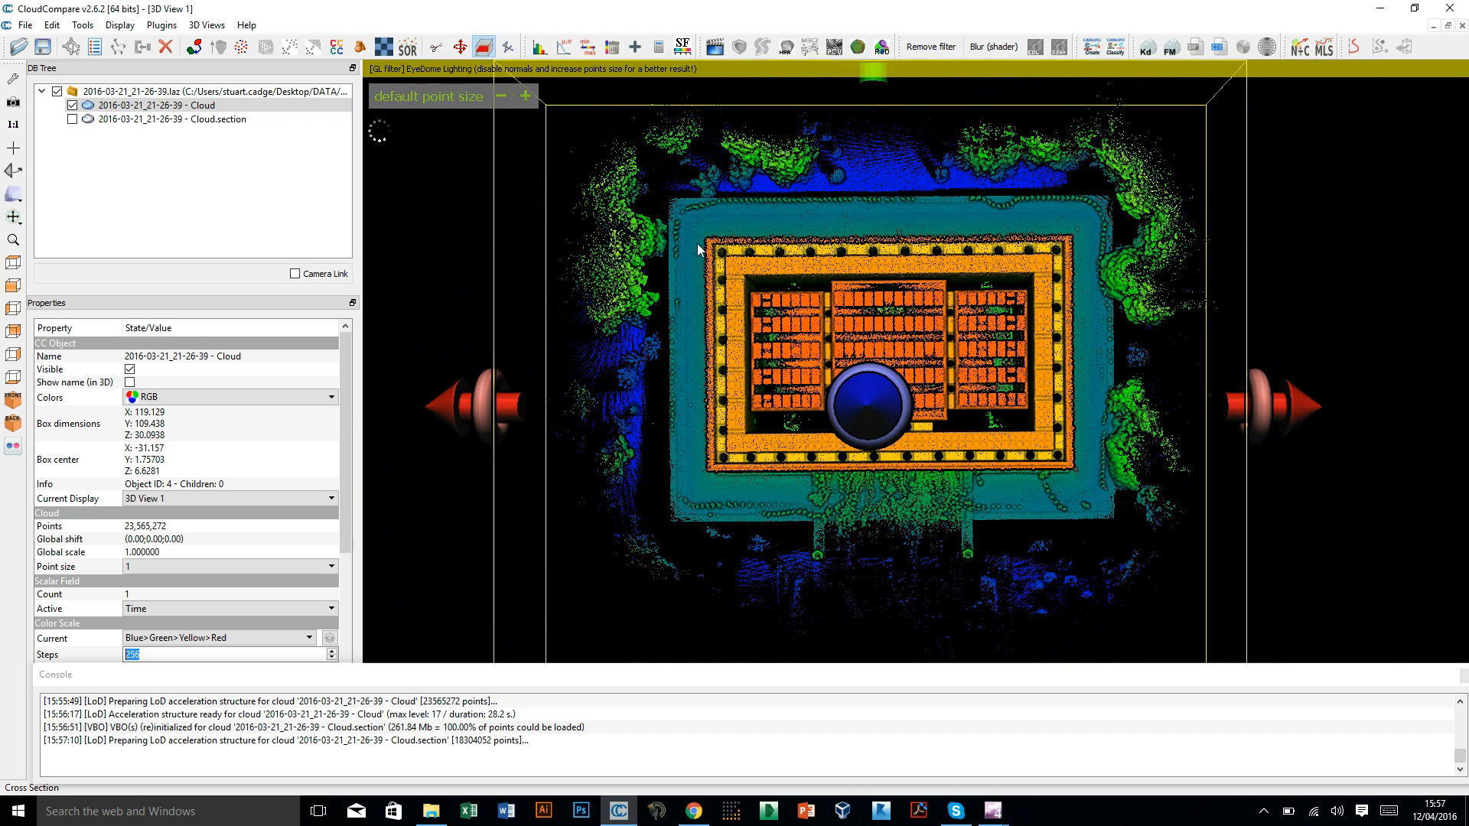
drag(480, 410, 782, 387)
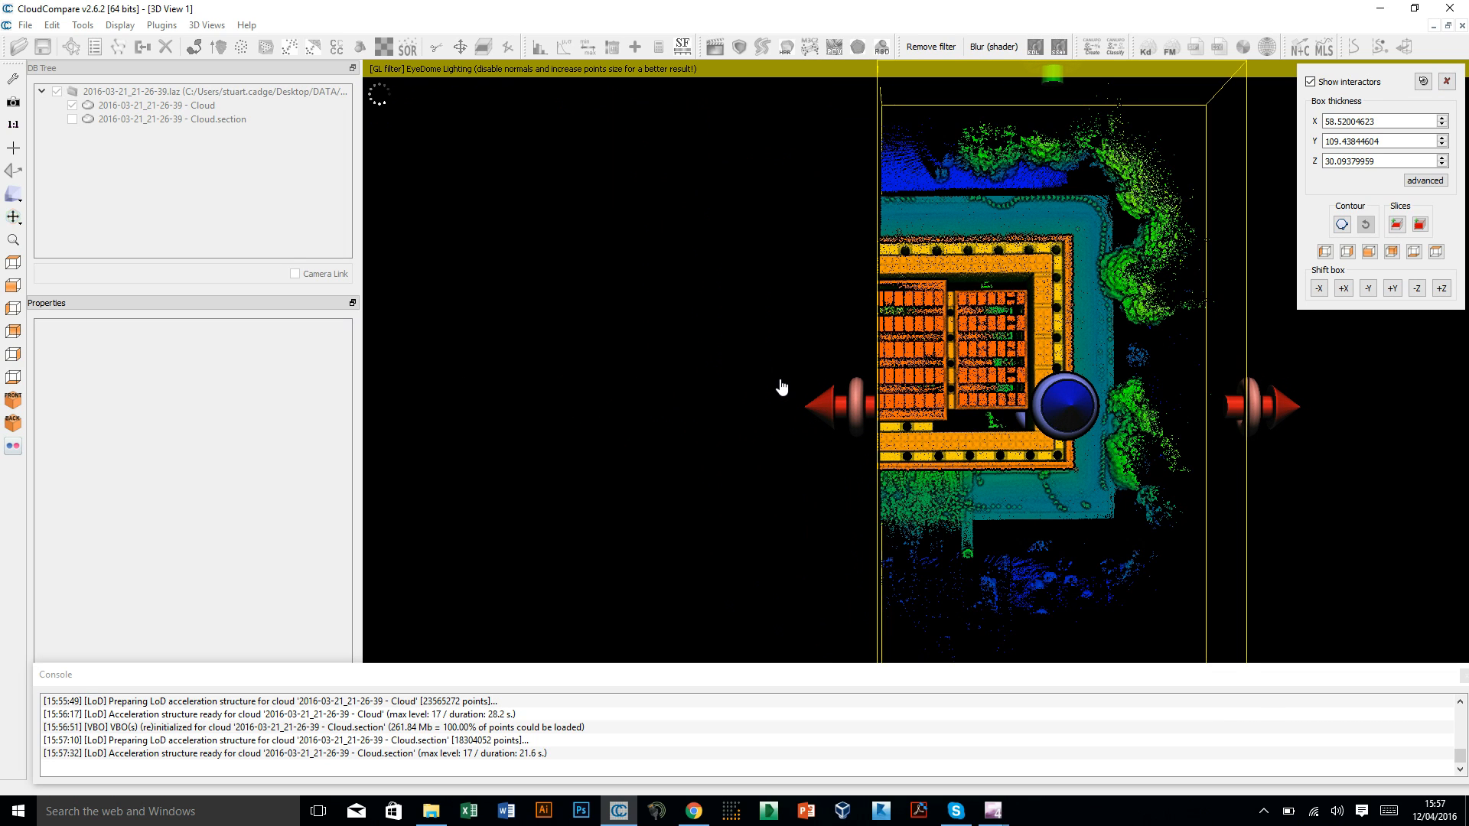
click(13, 308)
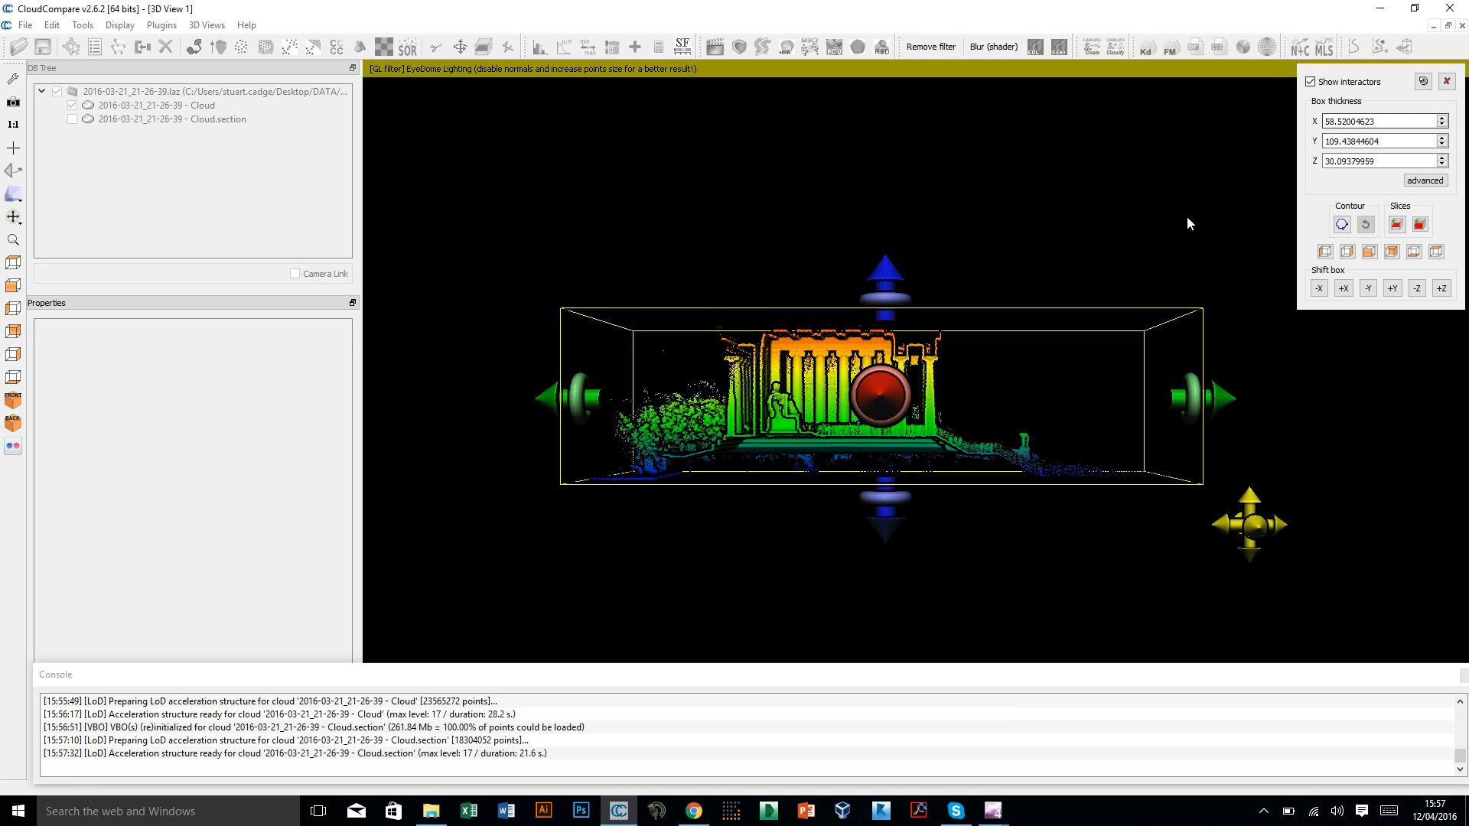
- Export the lengthwise slice through the statue as a new cloud, close the cross section tool, and frame only that slice close up
click(1397, 224)
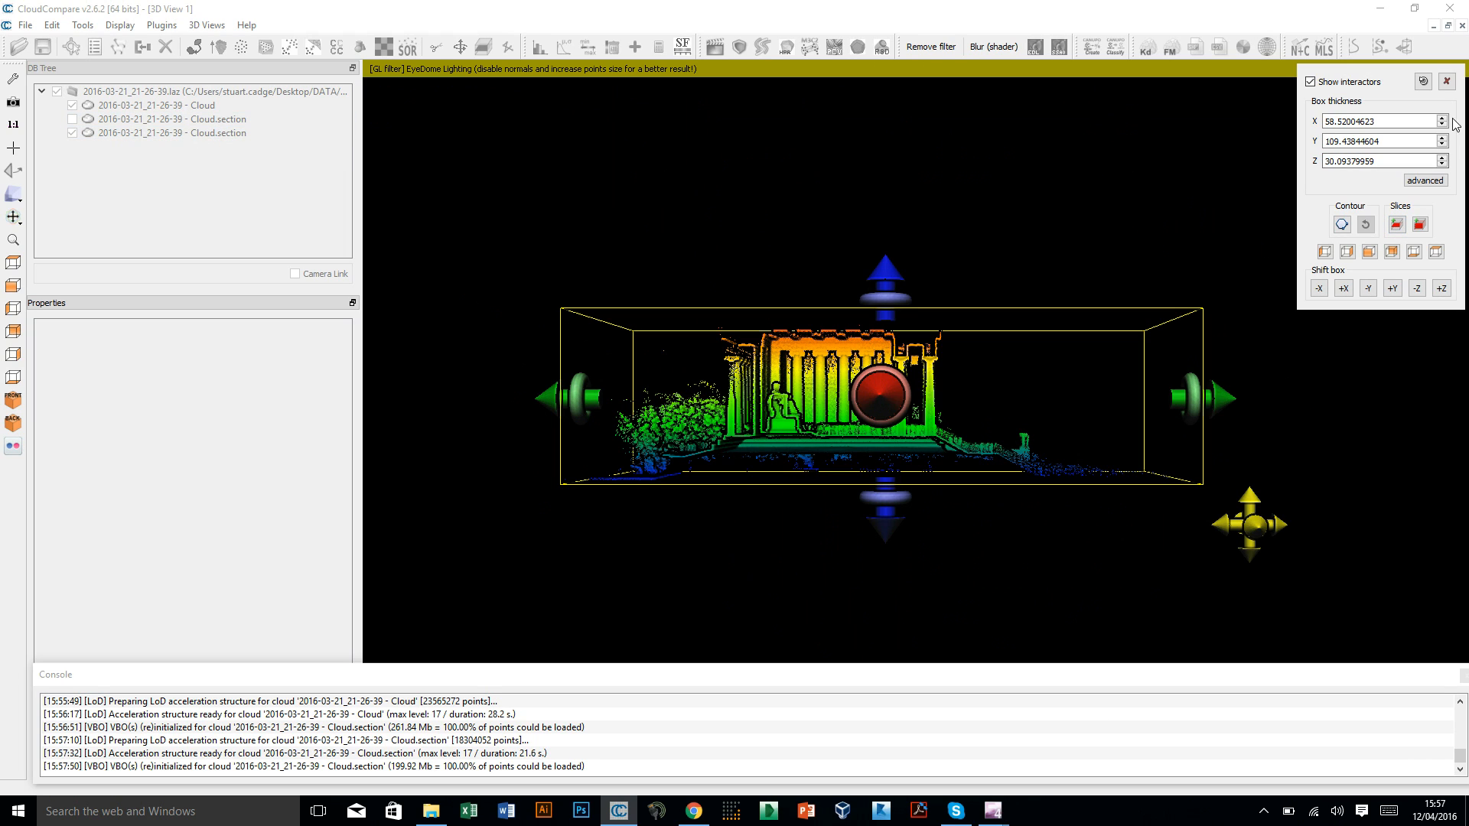
click(1447, 82)
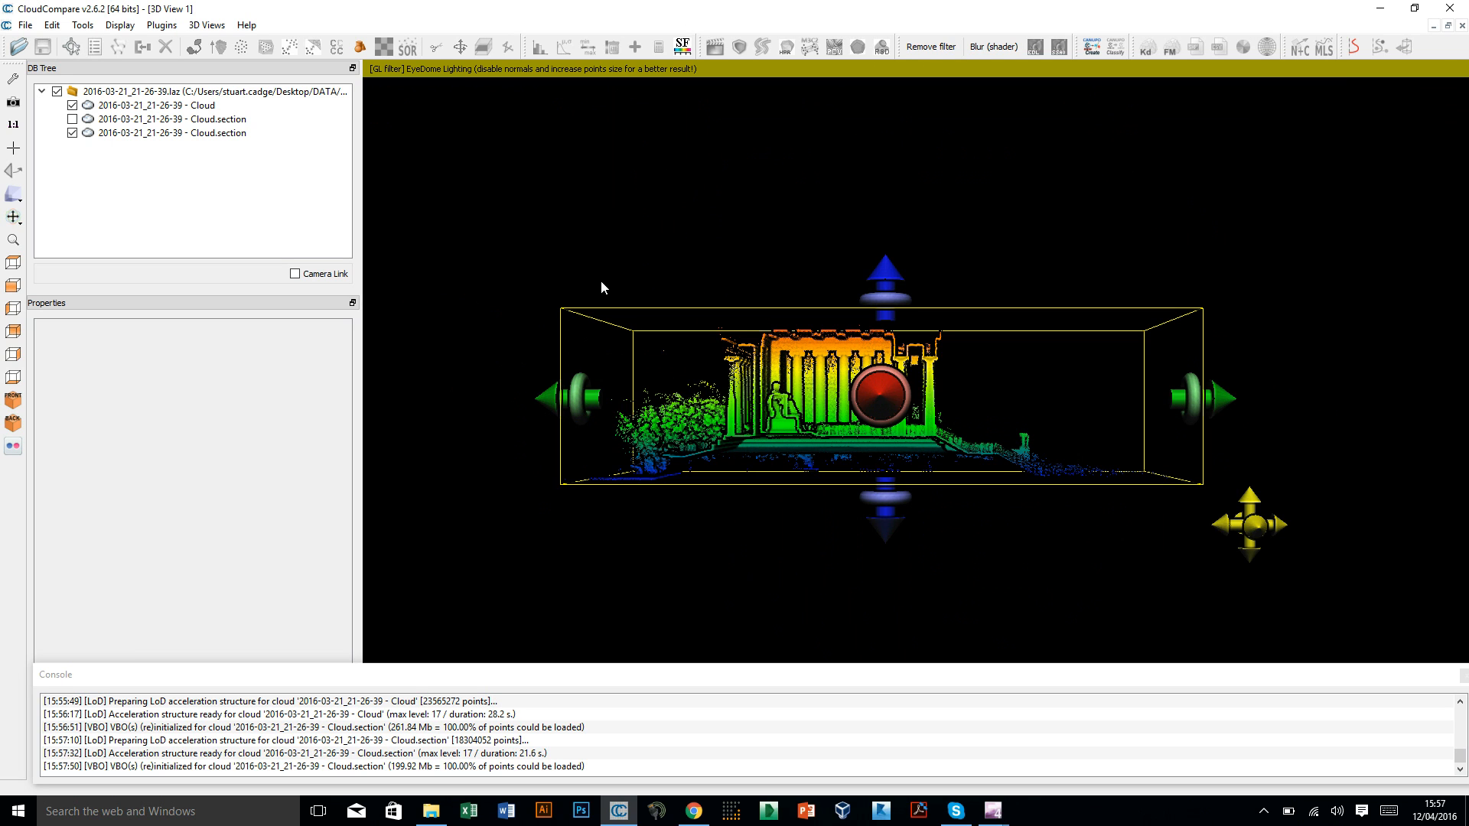
click(72, 106)
click(72, 106)
scroll(825, 415, up, 5)
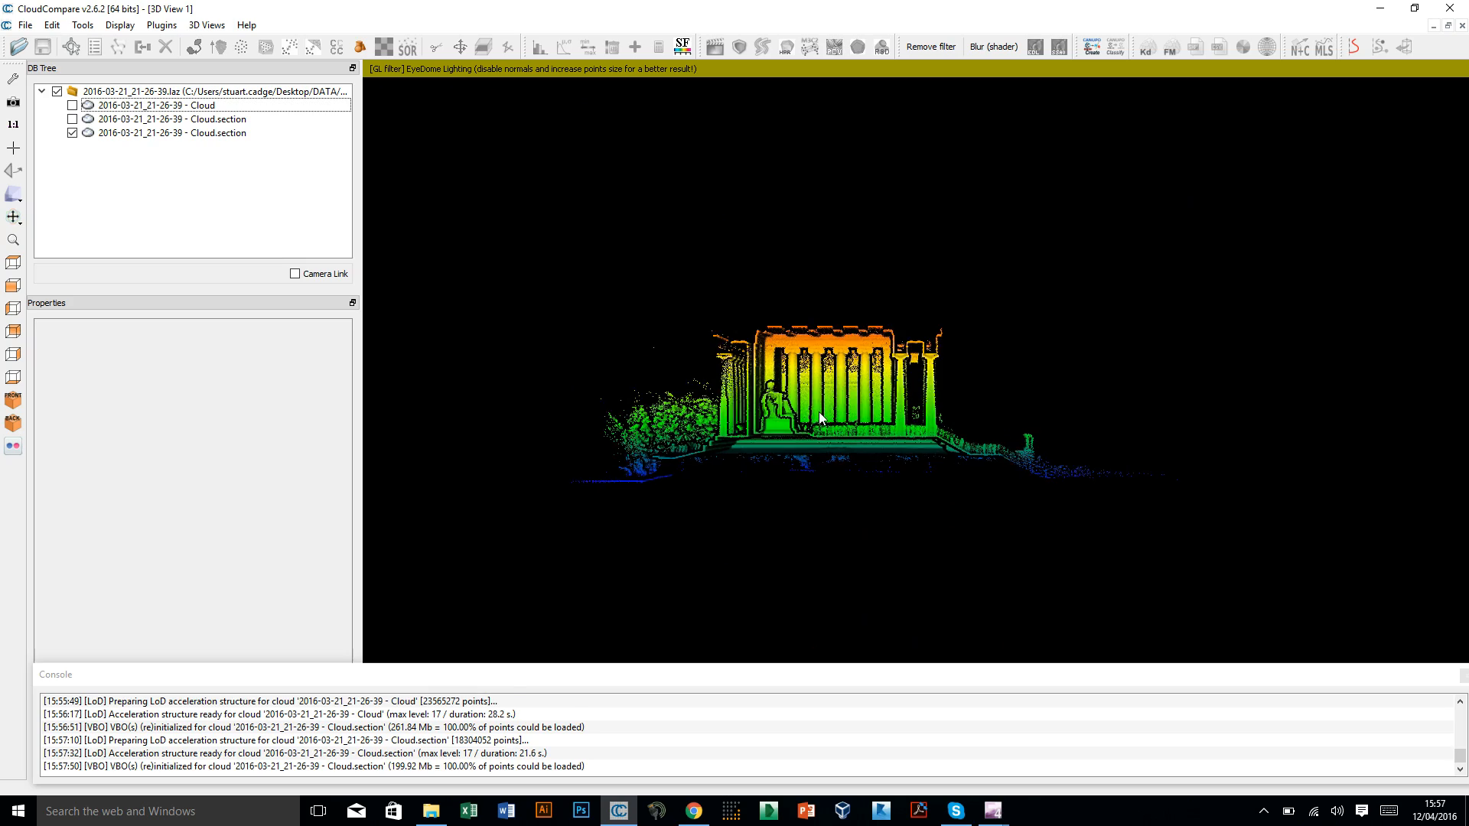
scroll(783, 405, up, 6)
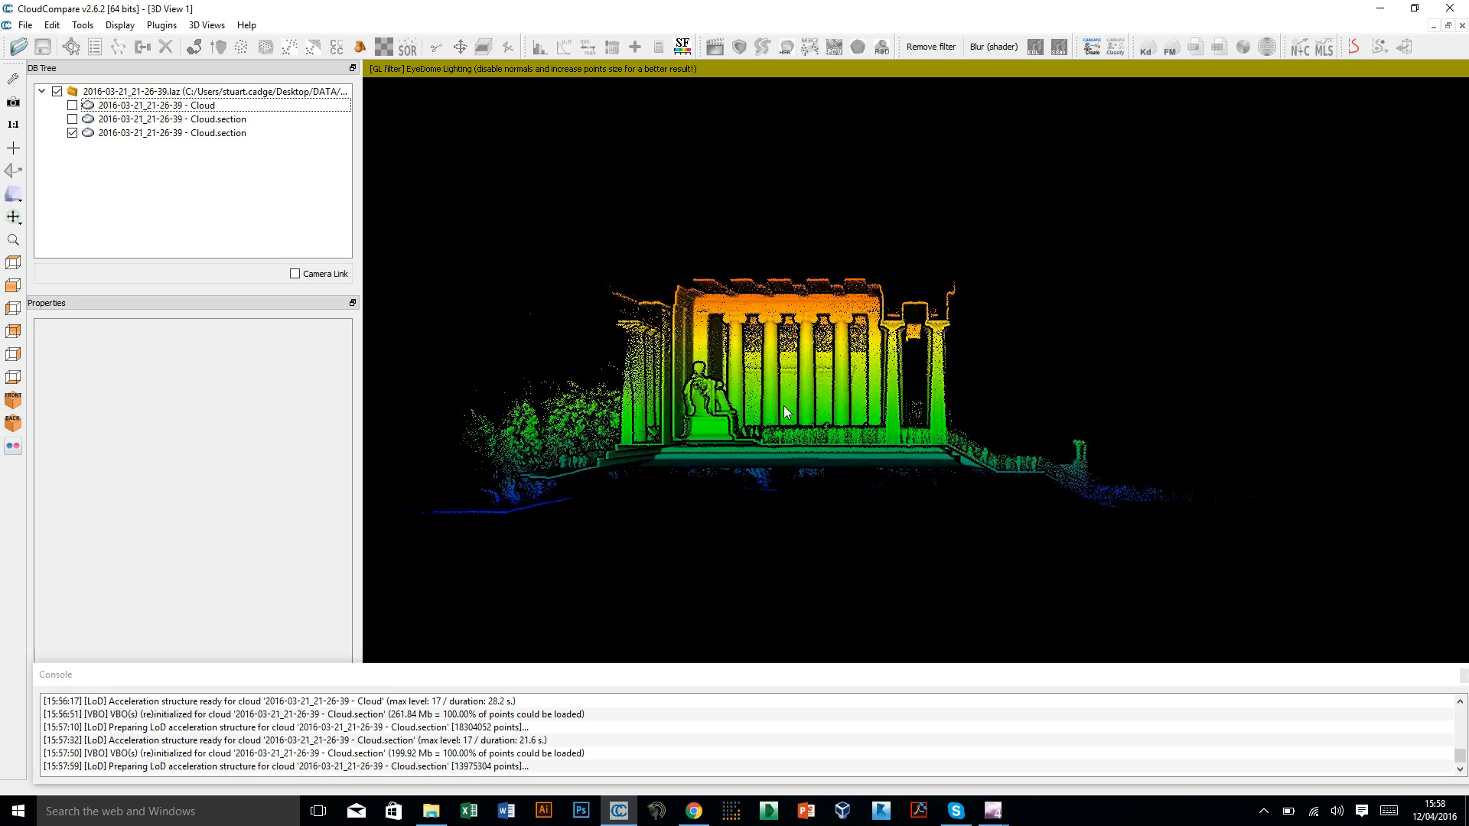
right_drag(621, 396, 852, 398)
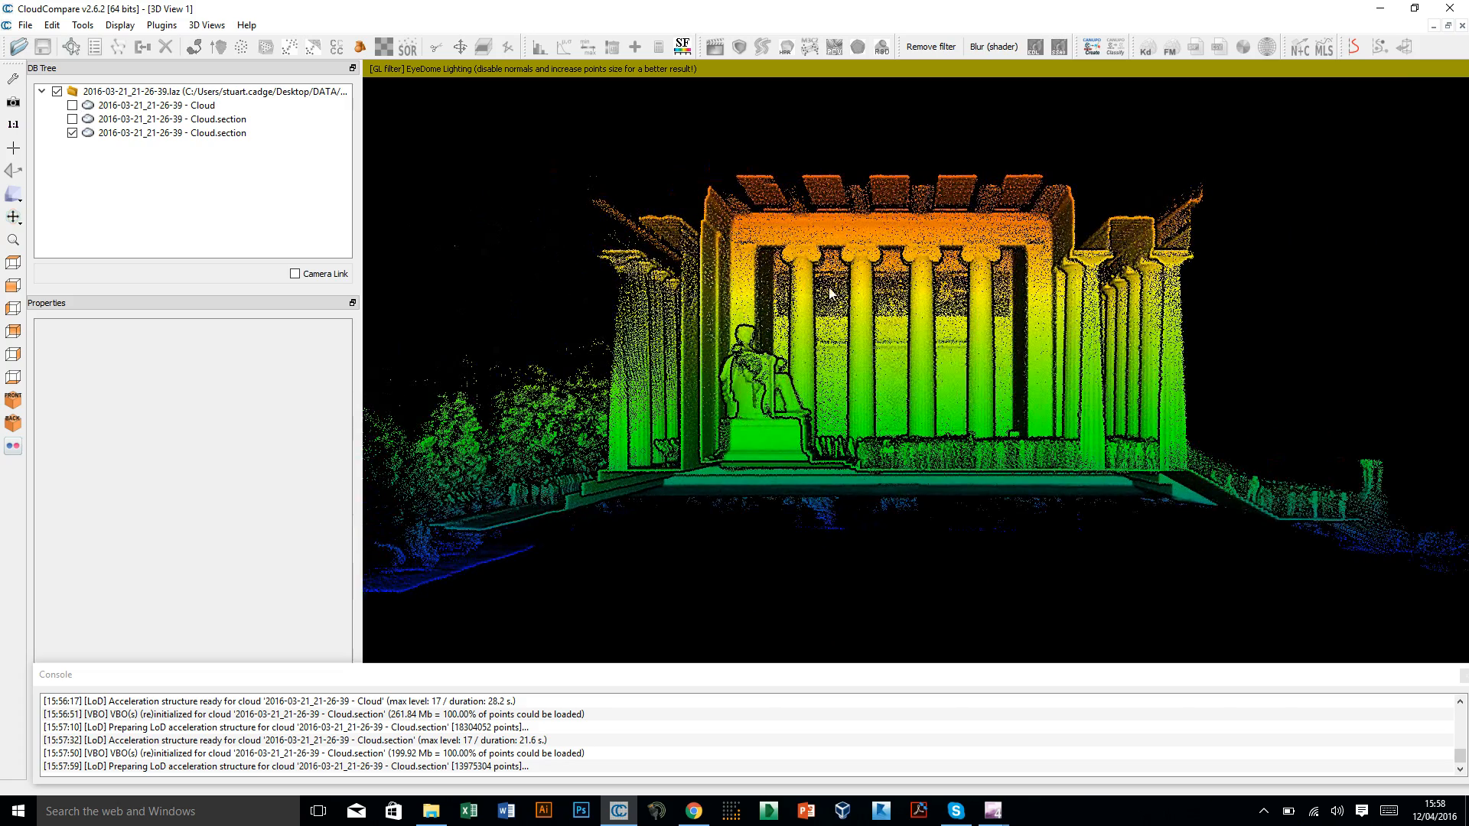
click(191, 134)
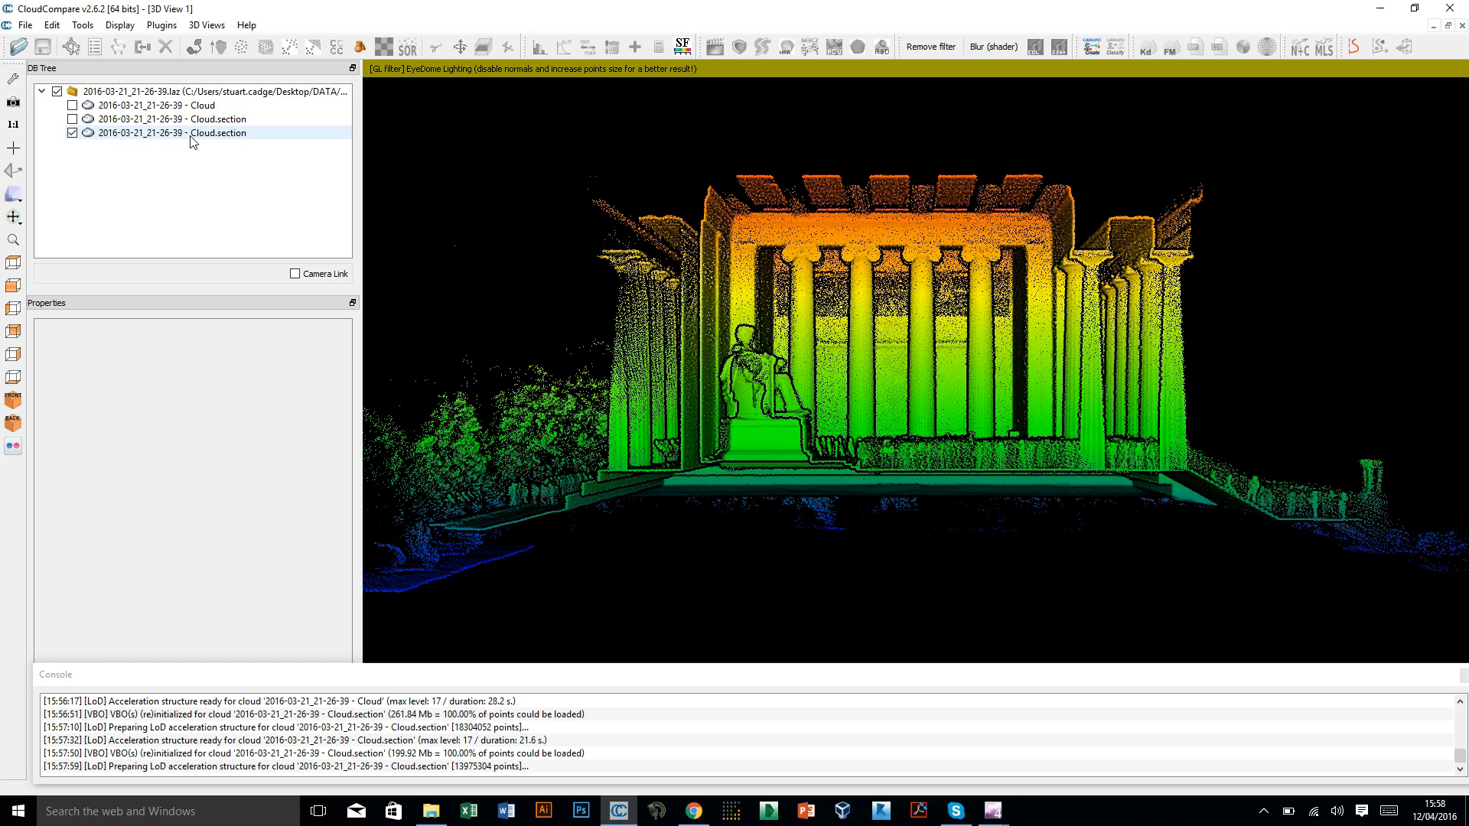
click(798, 134)
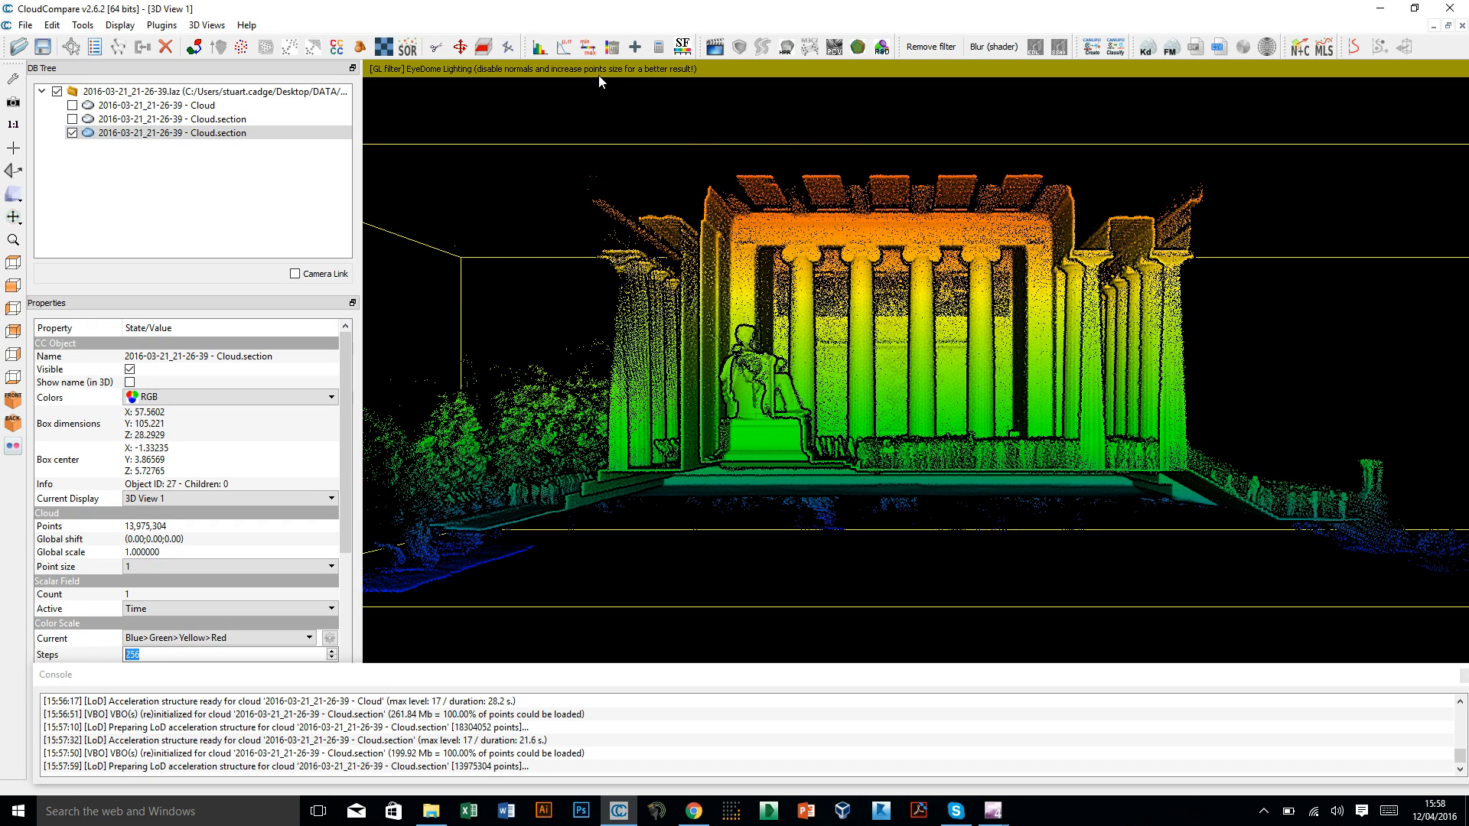
click(640, 103)
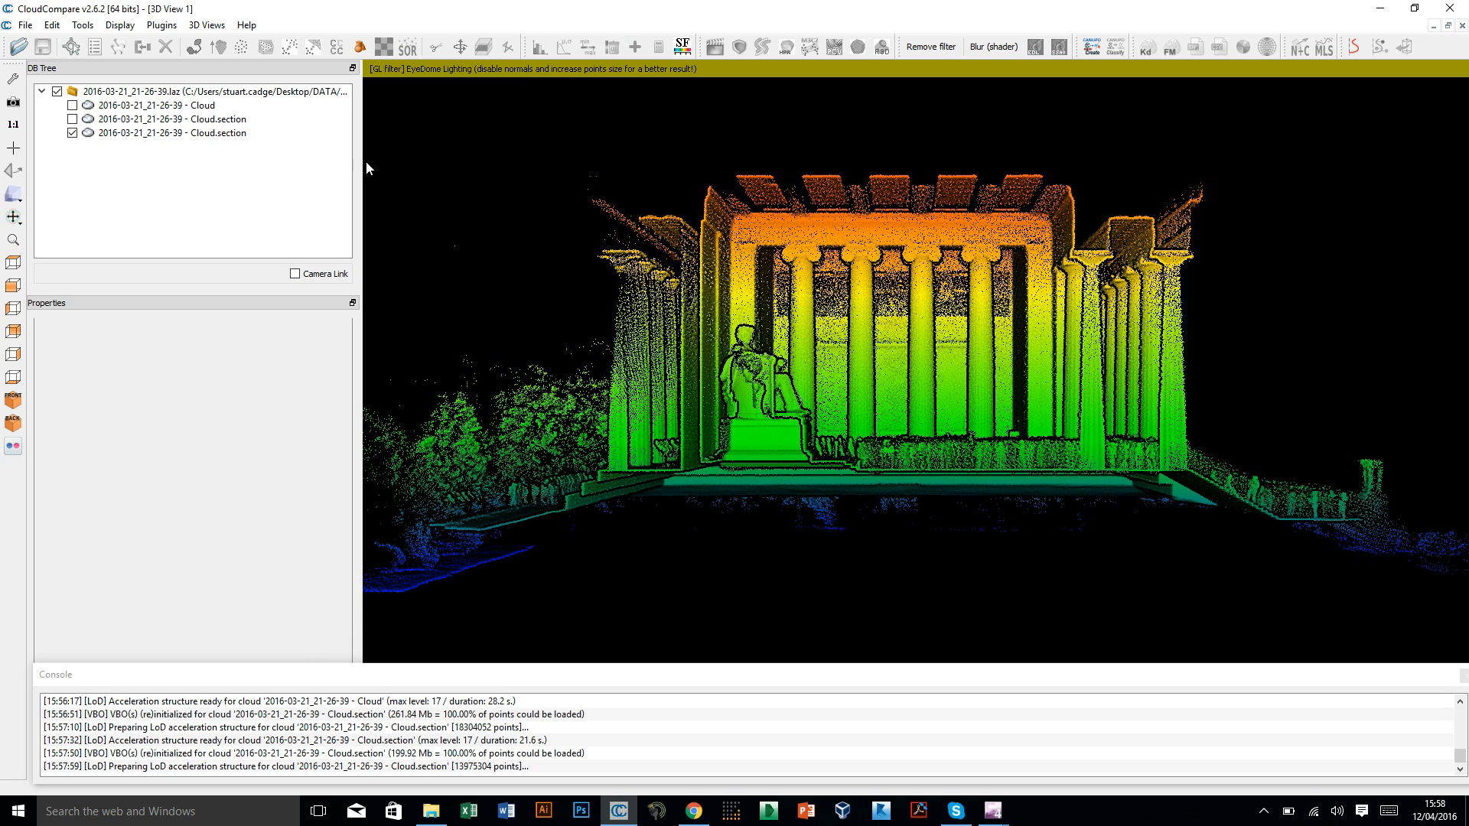
- Render the current view of the slice to the JPG image Lincoln_5 in the Lincoln Memorial folder at a zoom of 8
click(127, 26)
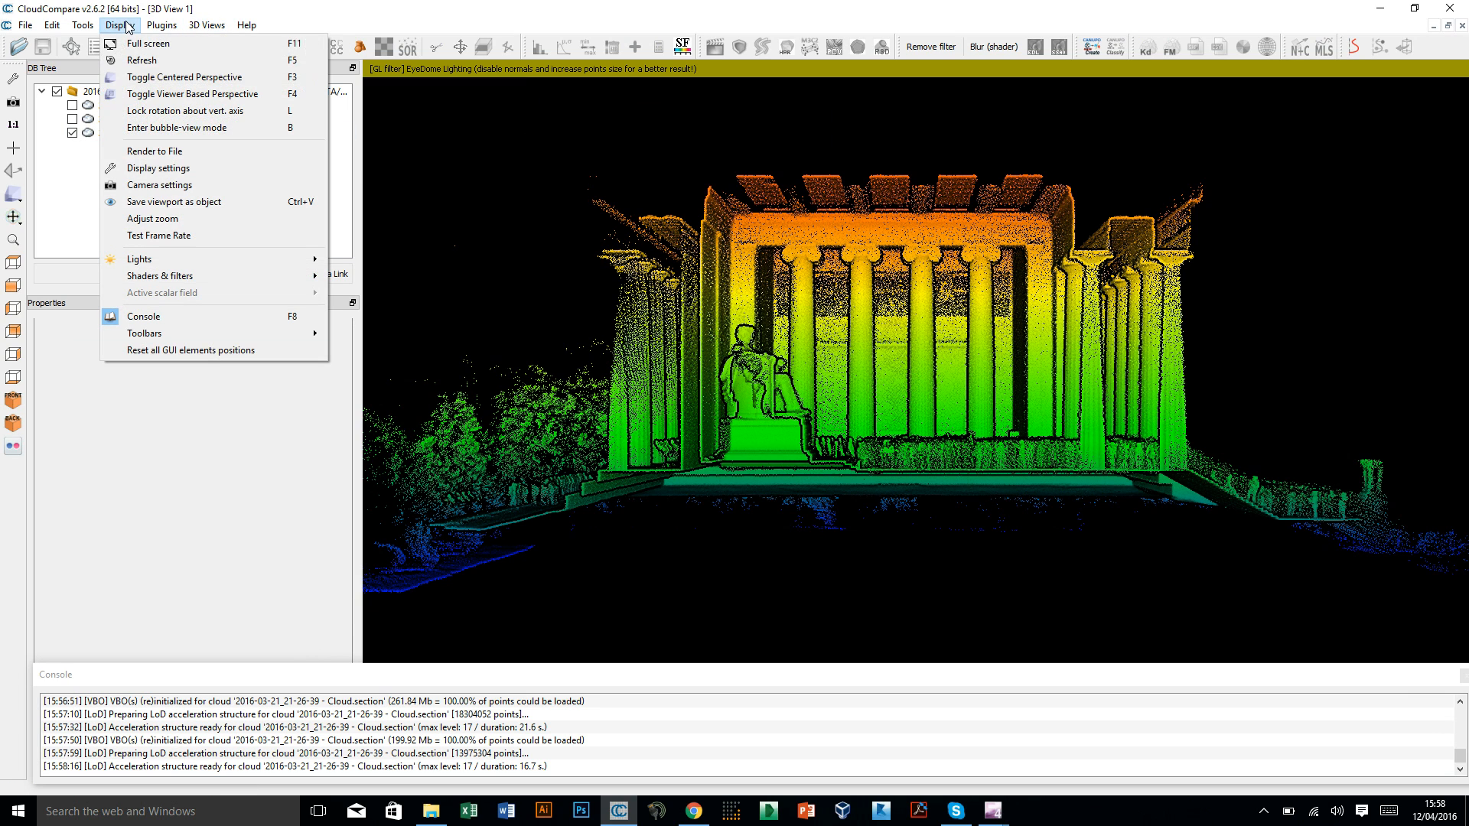
click(158, 153)
drag(723, 348, 501, 108)
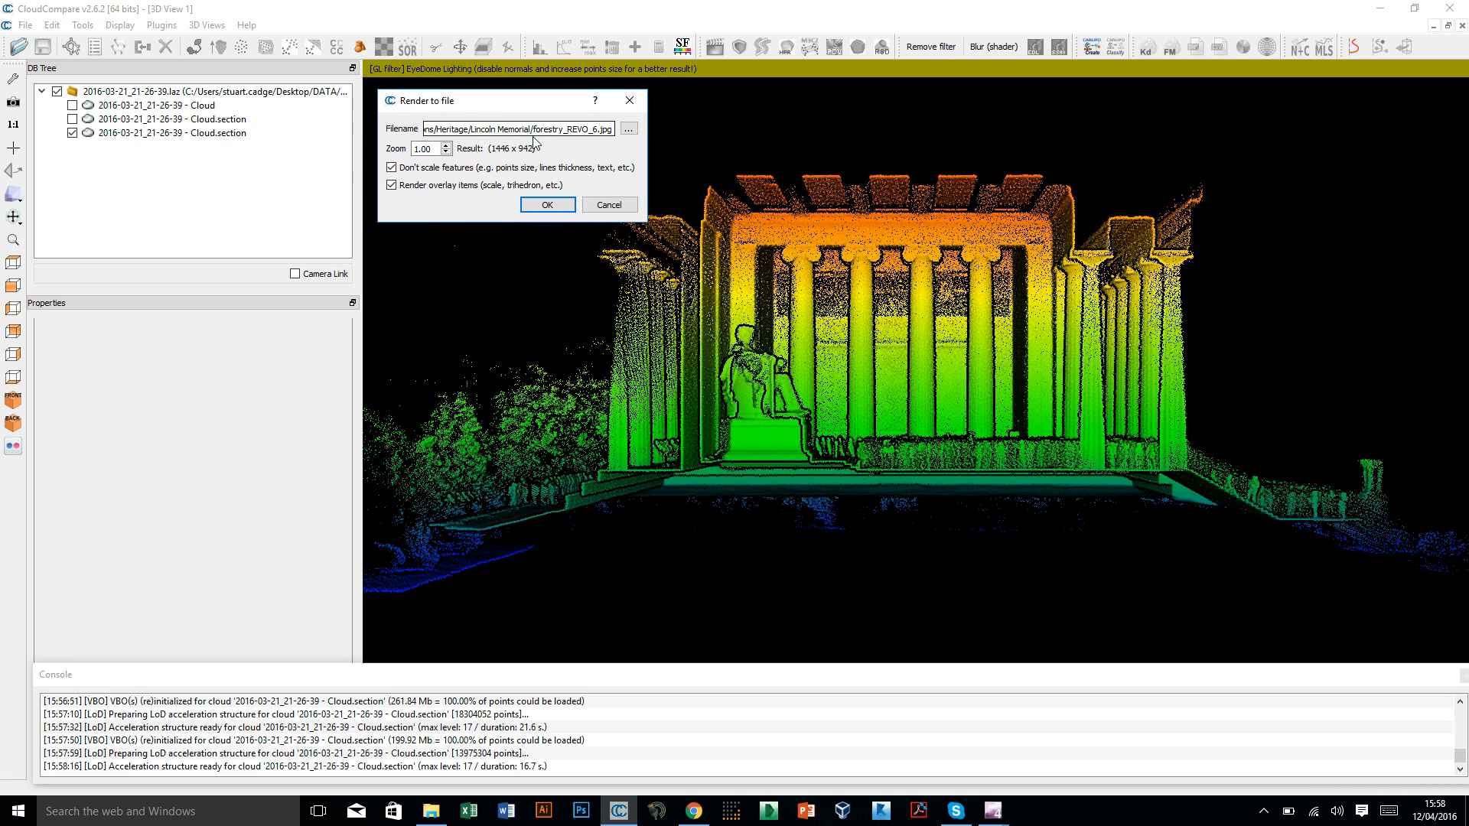
click(630, 130)
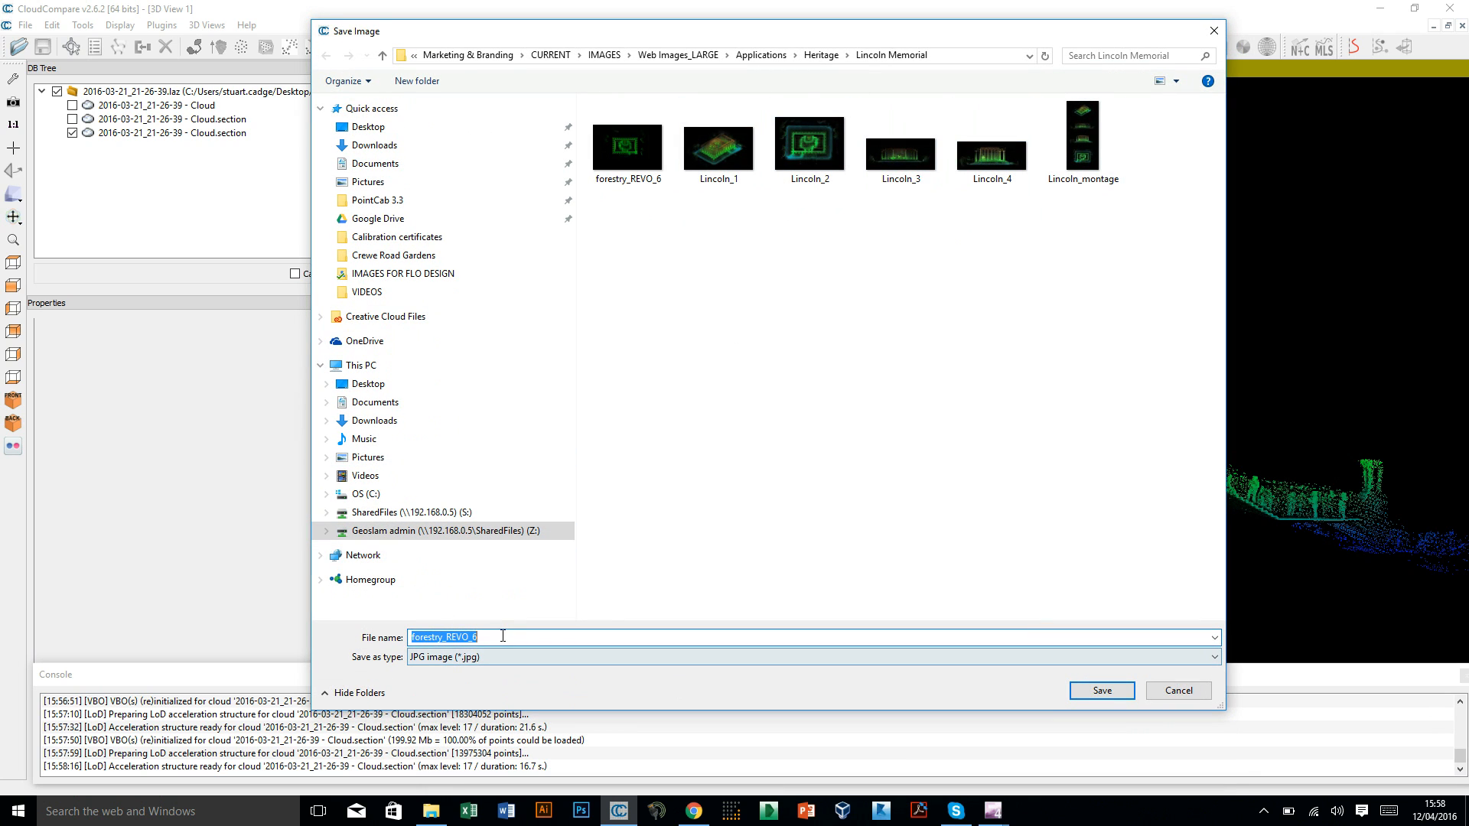
drag(502, 638, 423, 642)
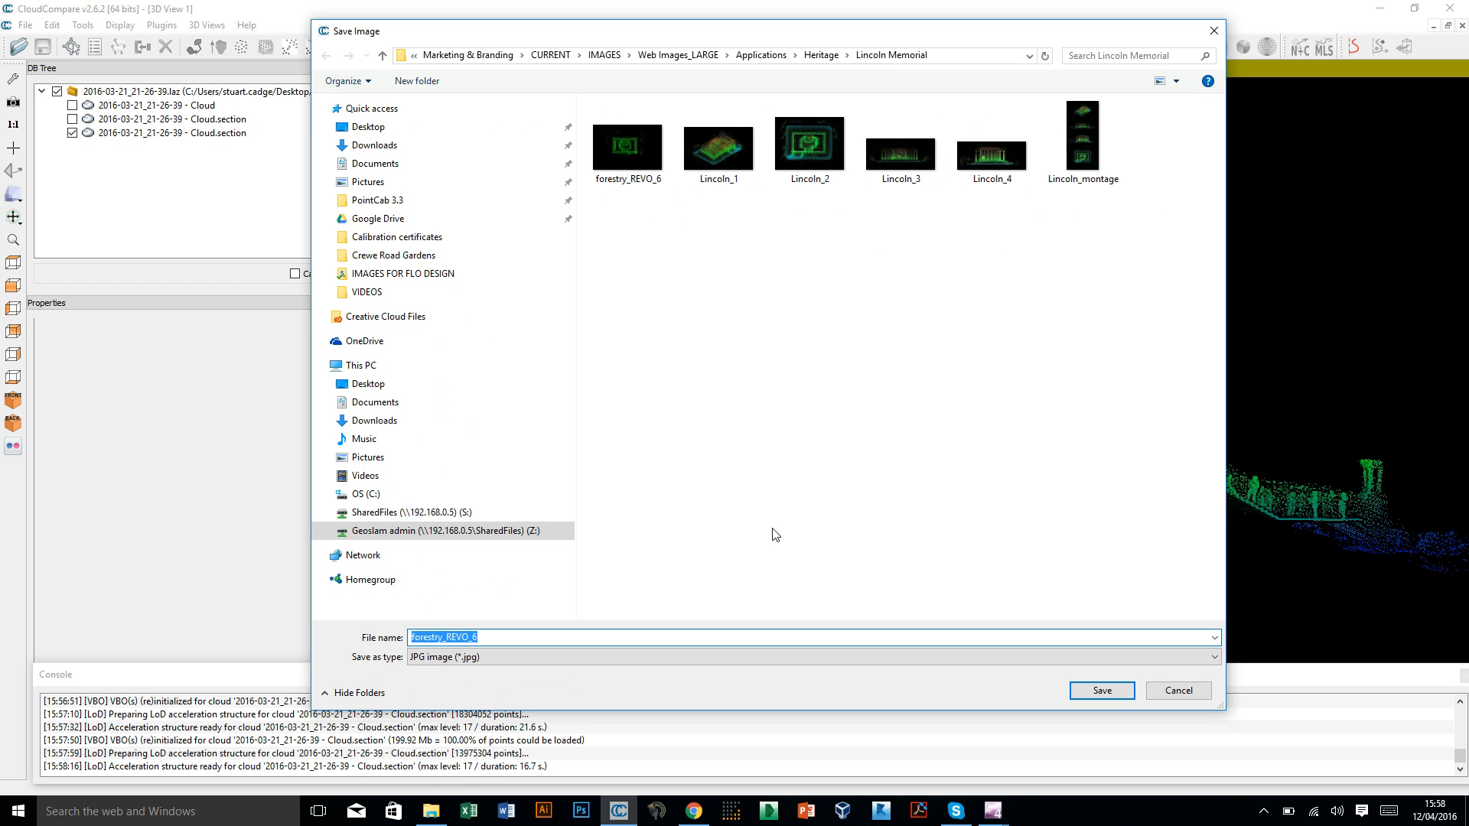
text(Lincoln_)
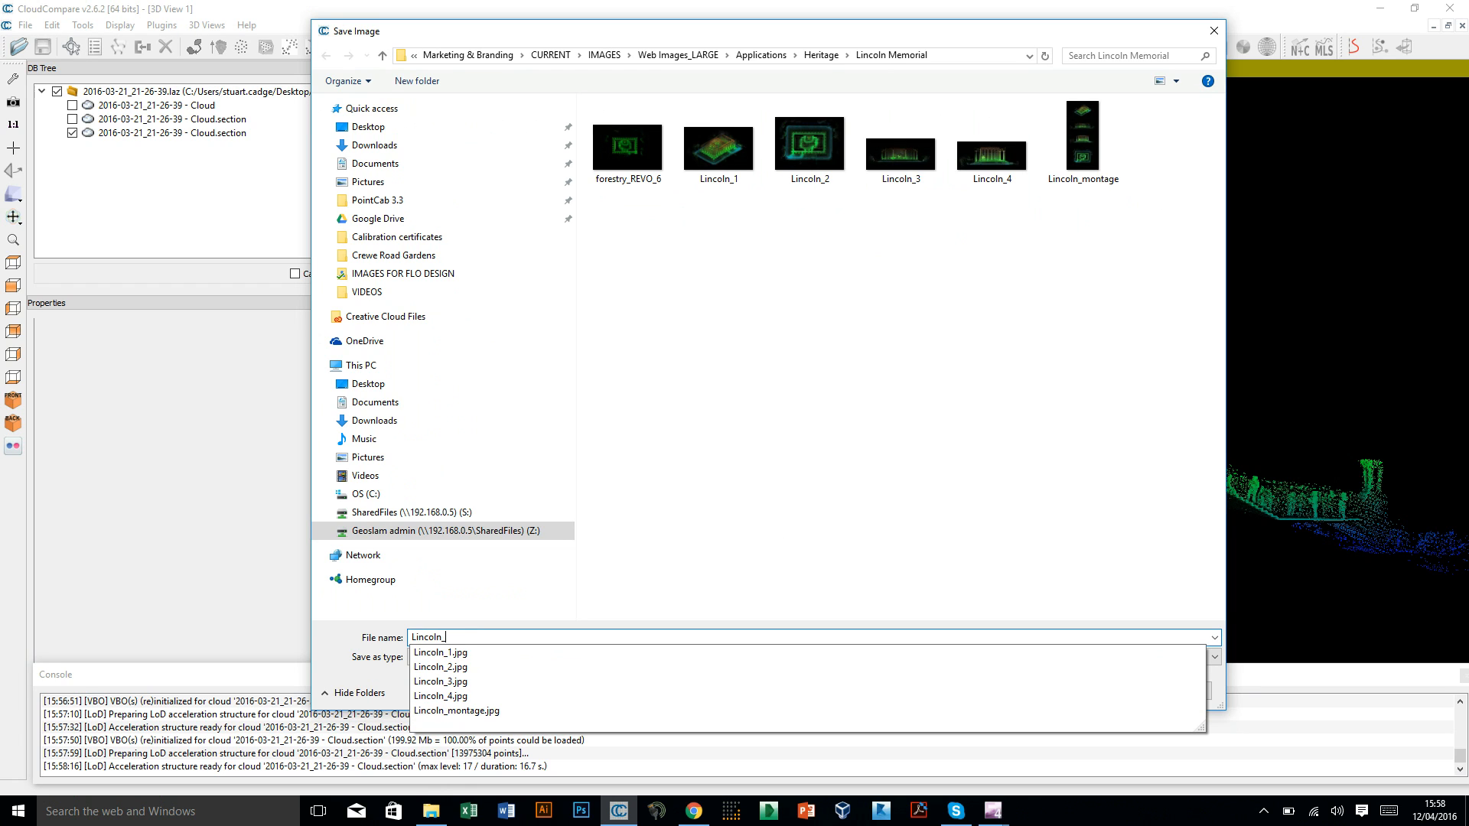
text(5)
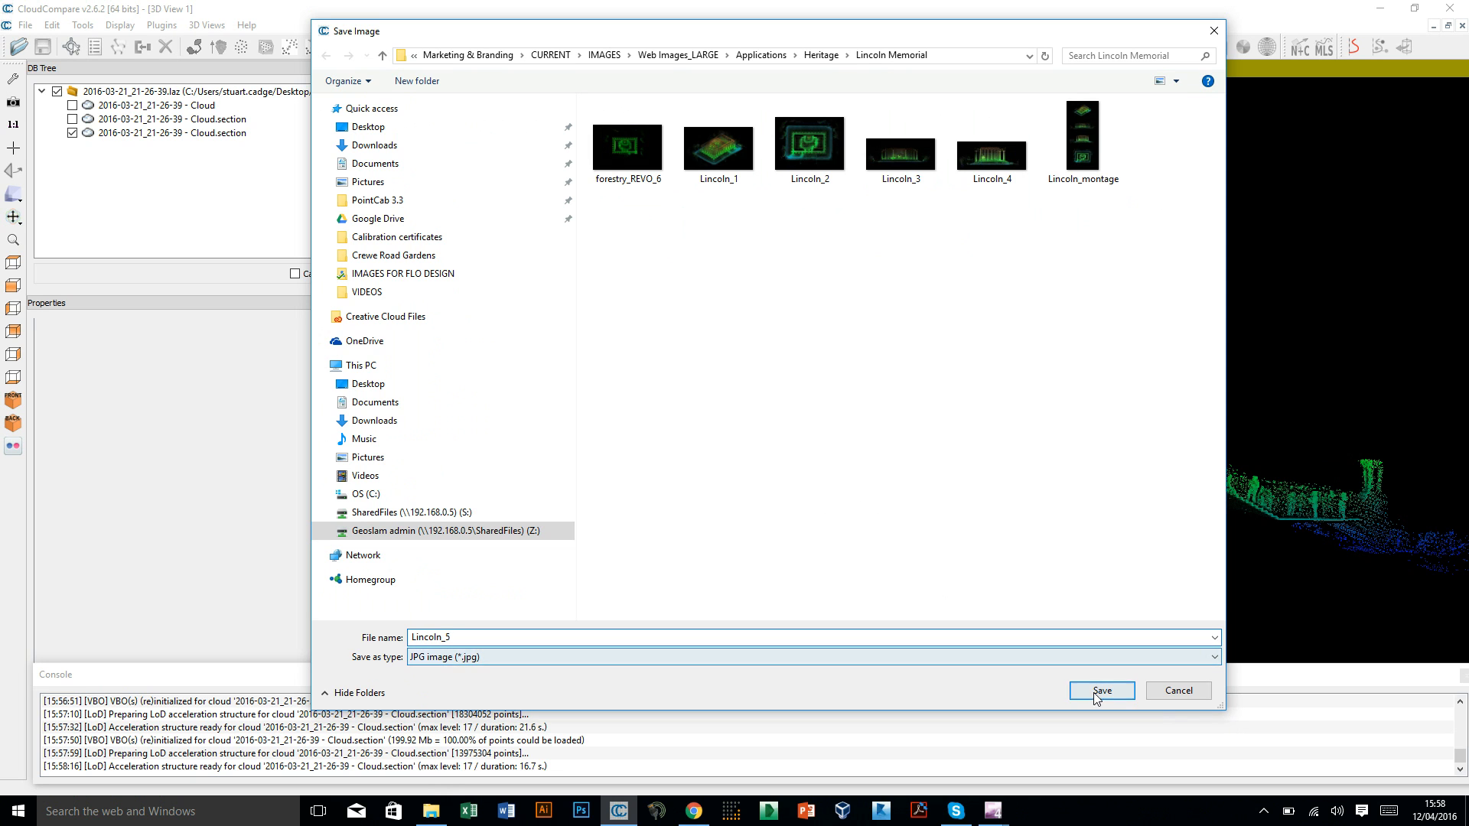
click(846, 657)
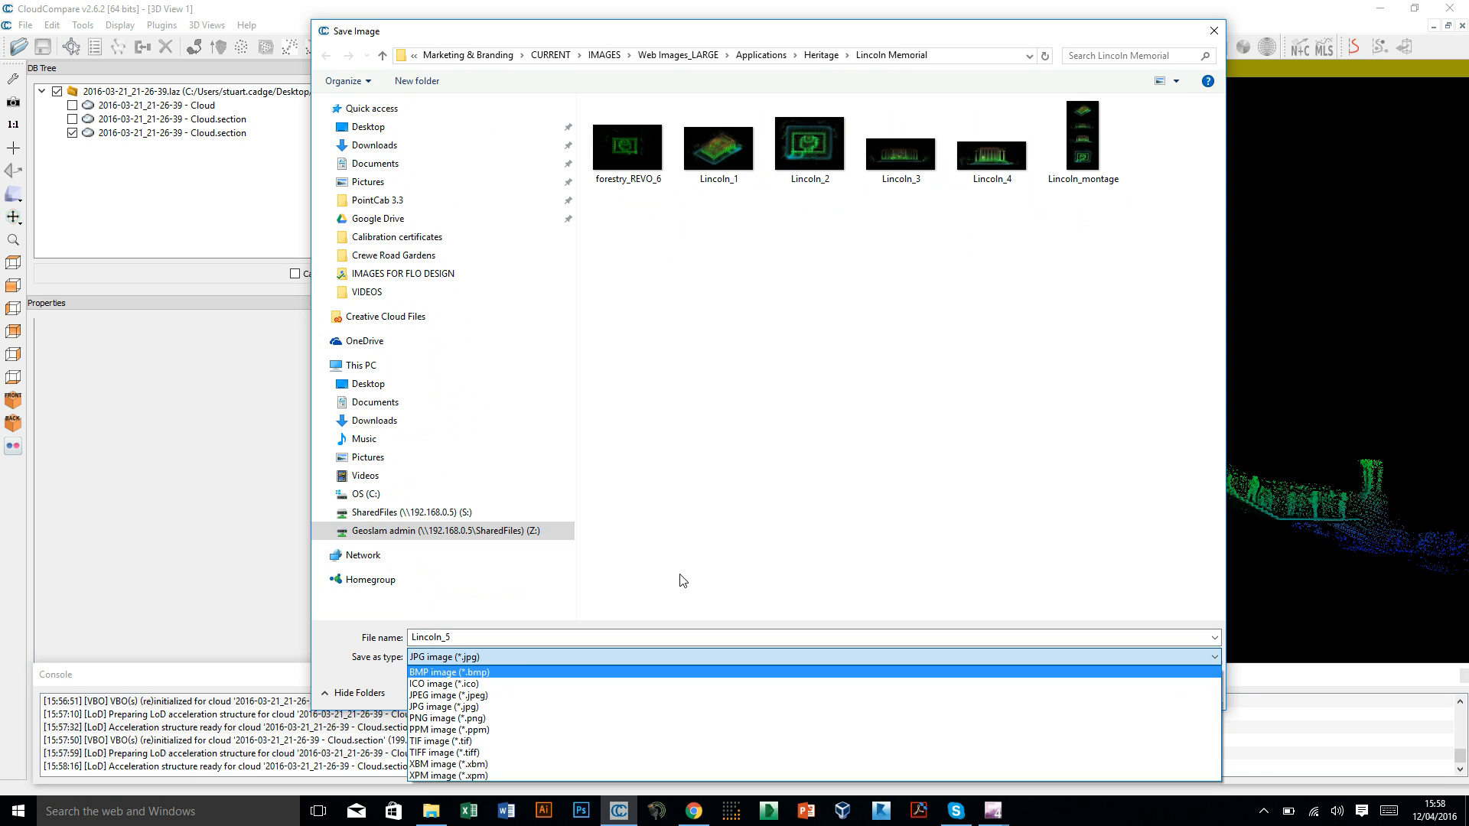
click(700, 538)
click(1102, 691)
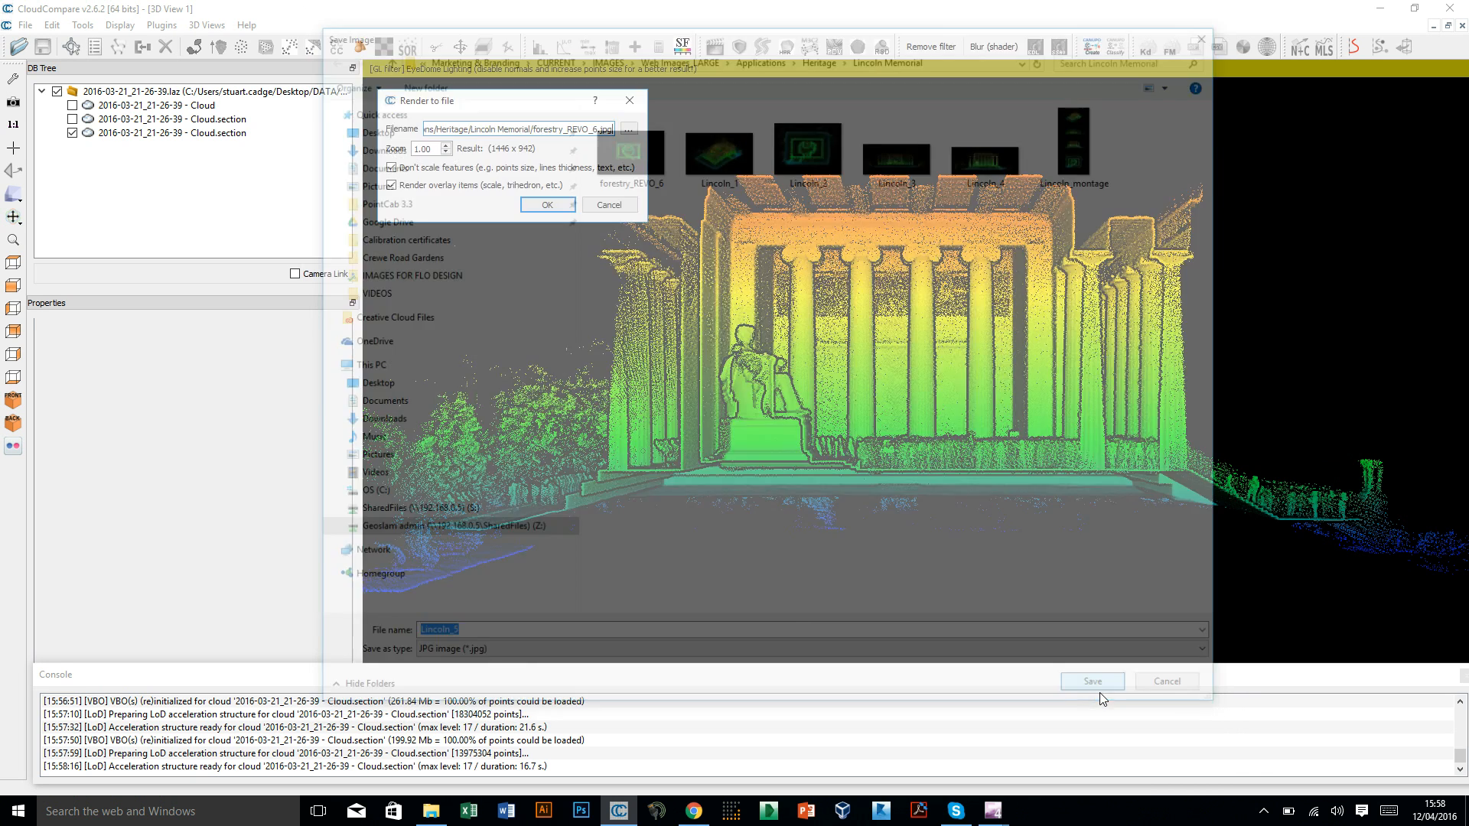
click(445, 145)
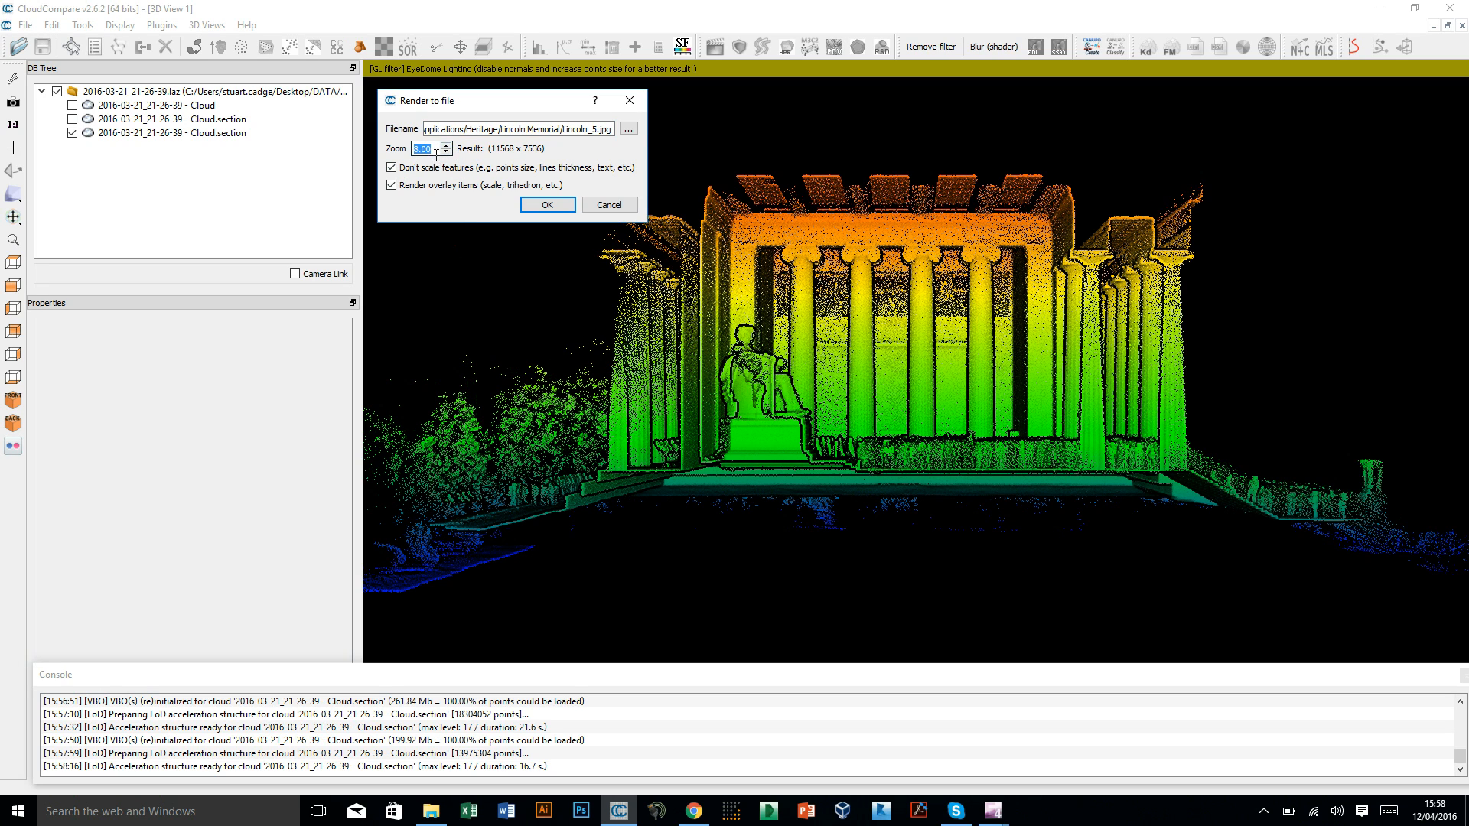
click(547, 206)
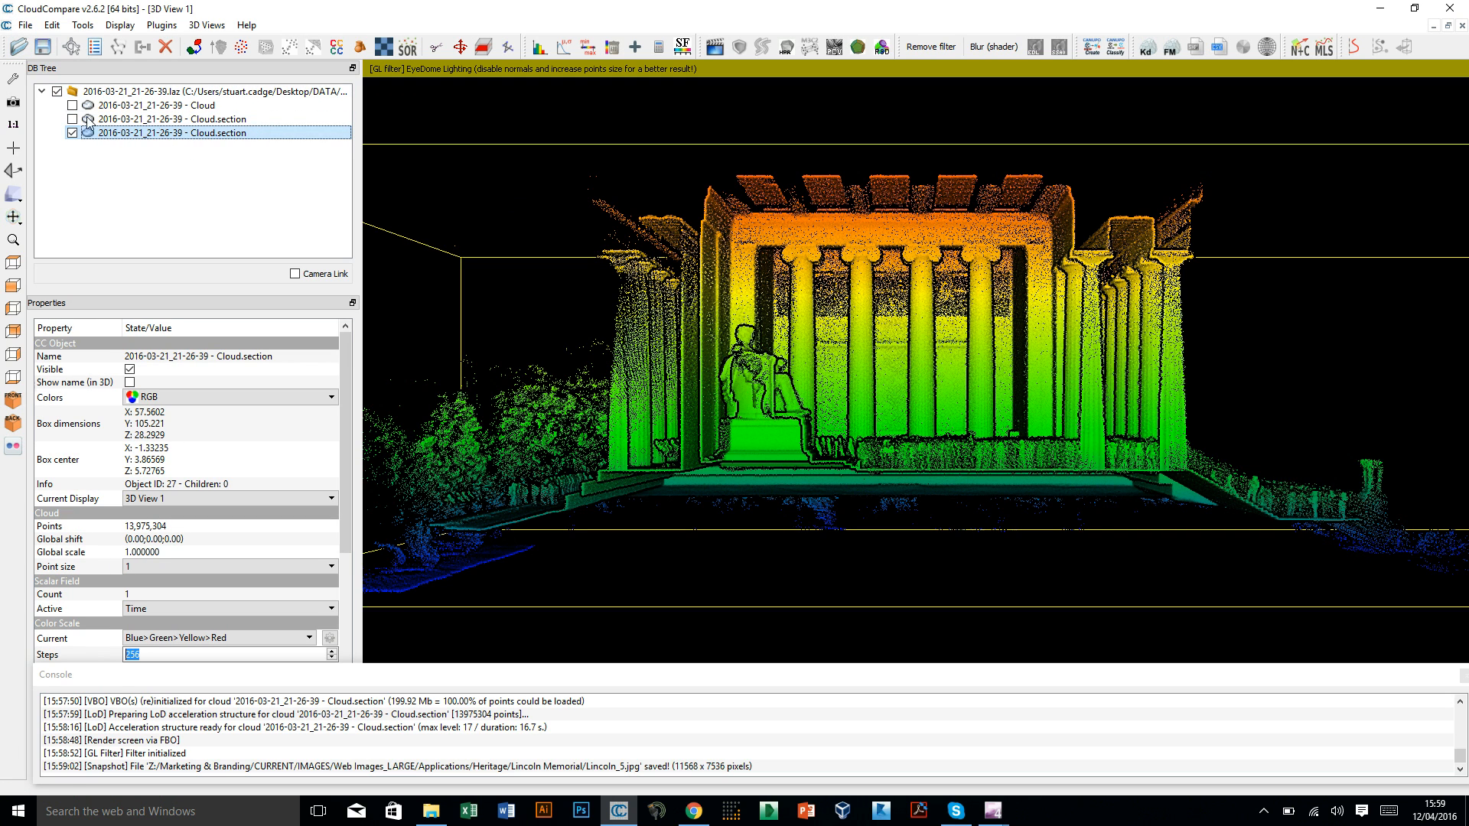
- Examine the file-saving options for the selected section cloud, and leave them without saving
click(25, 24)
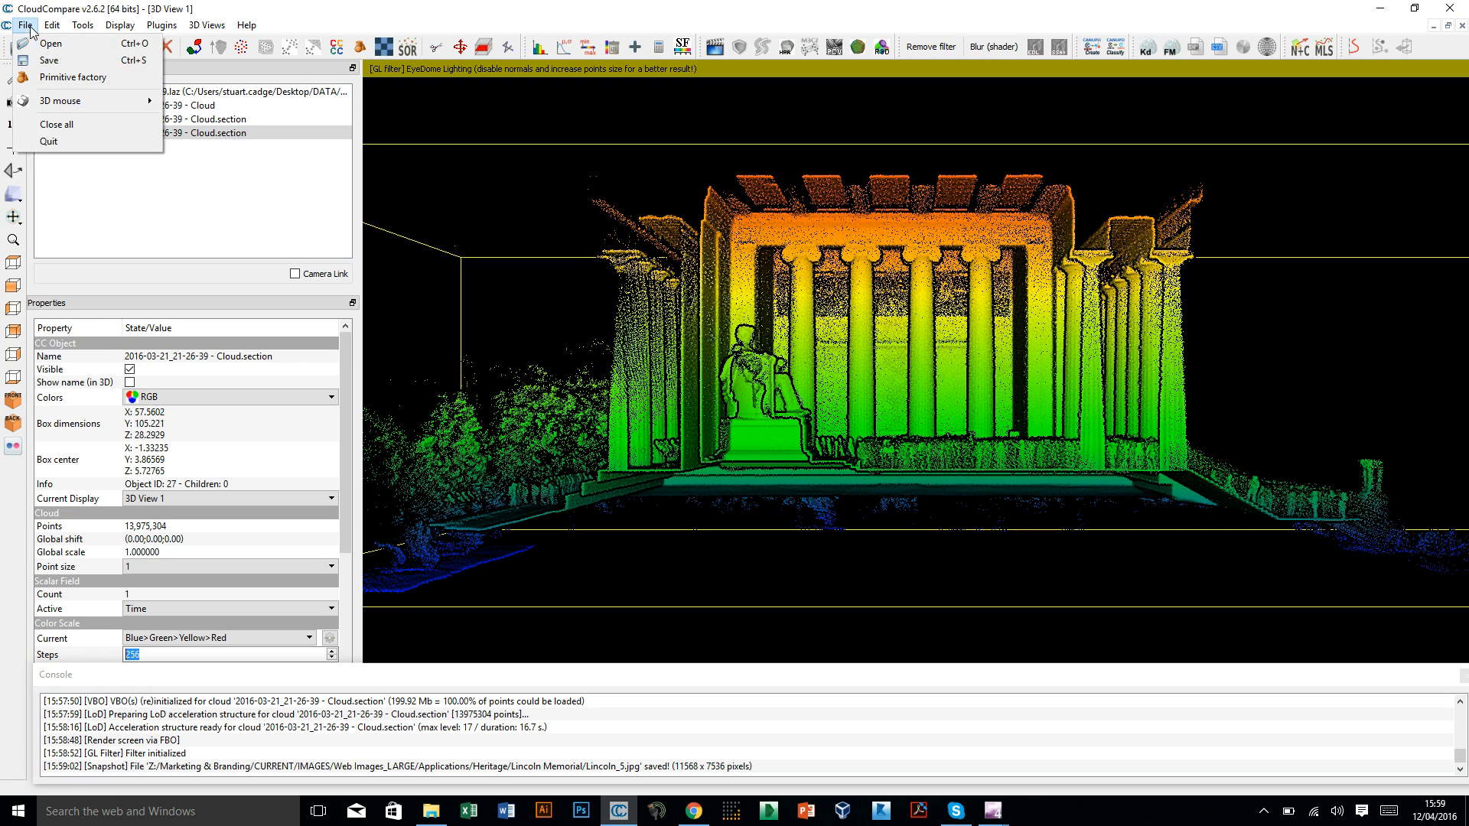
click(61, 64)
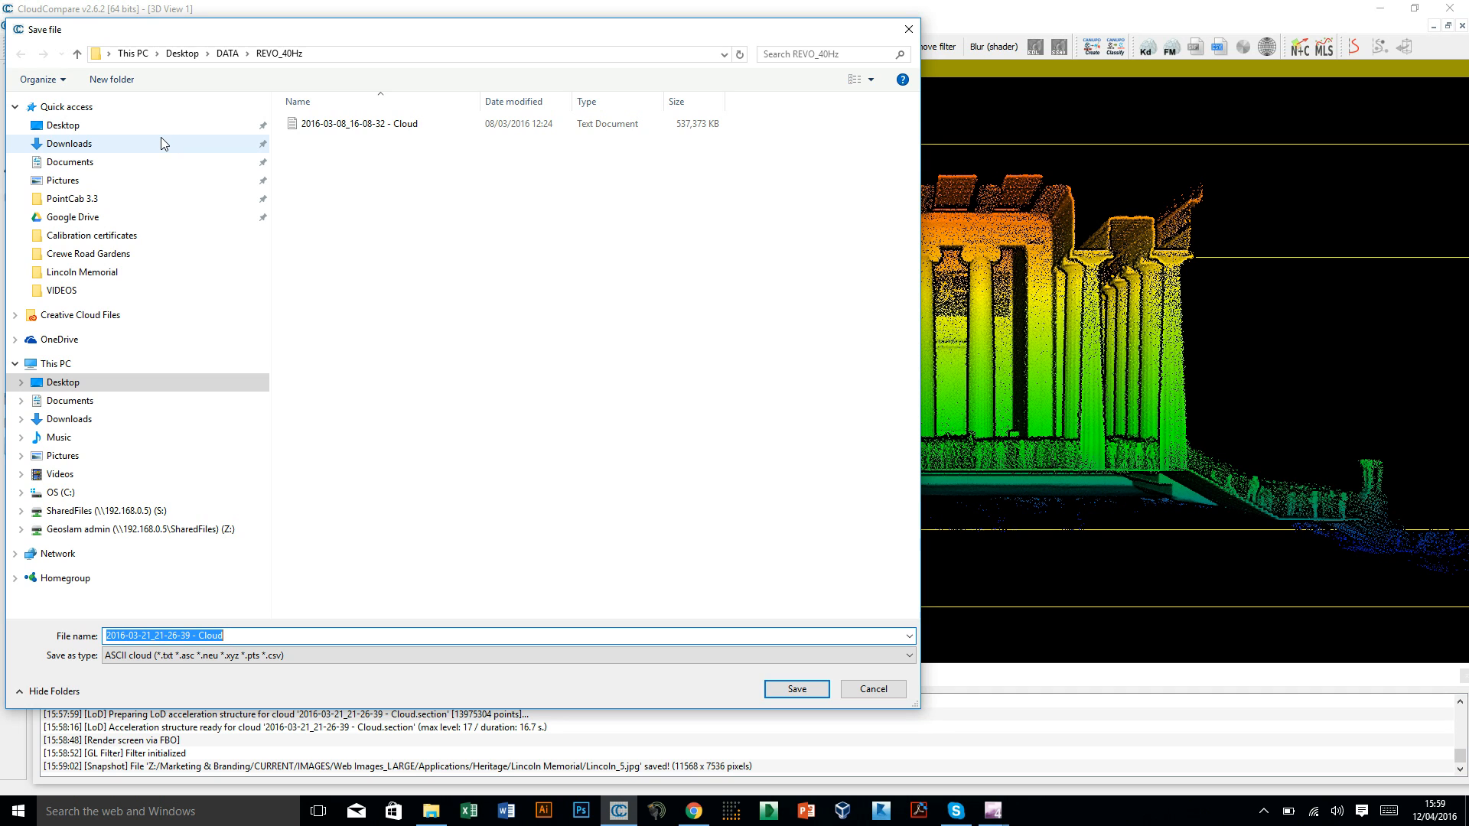
drag(359, 19, 368, 5)
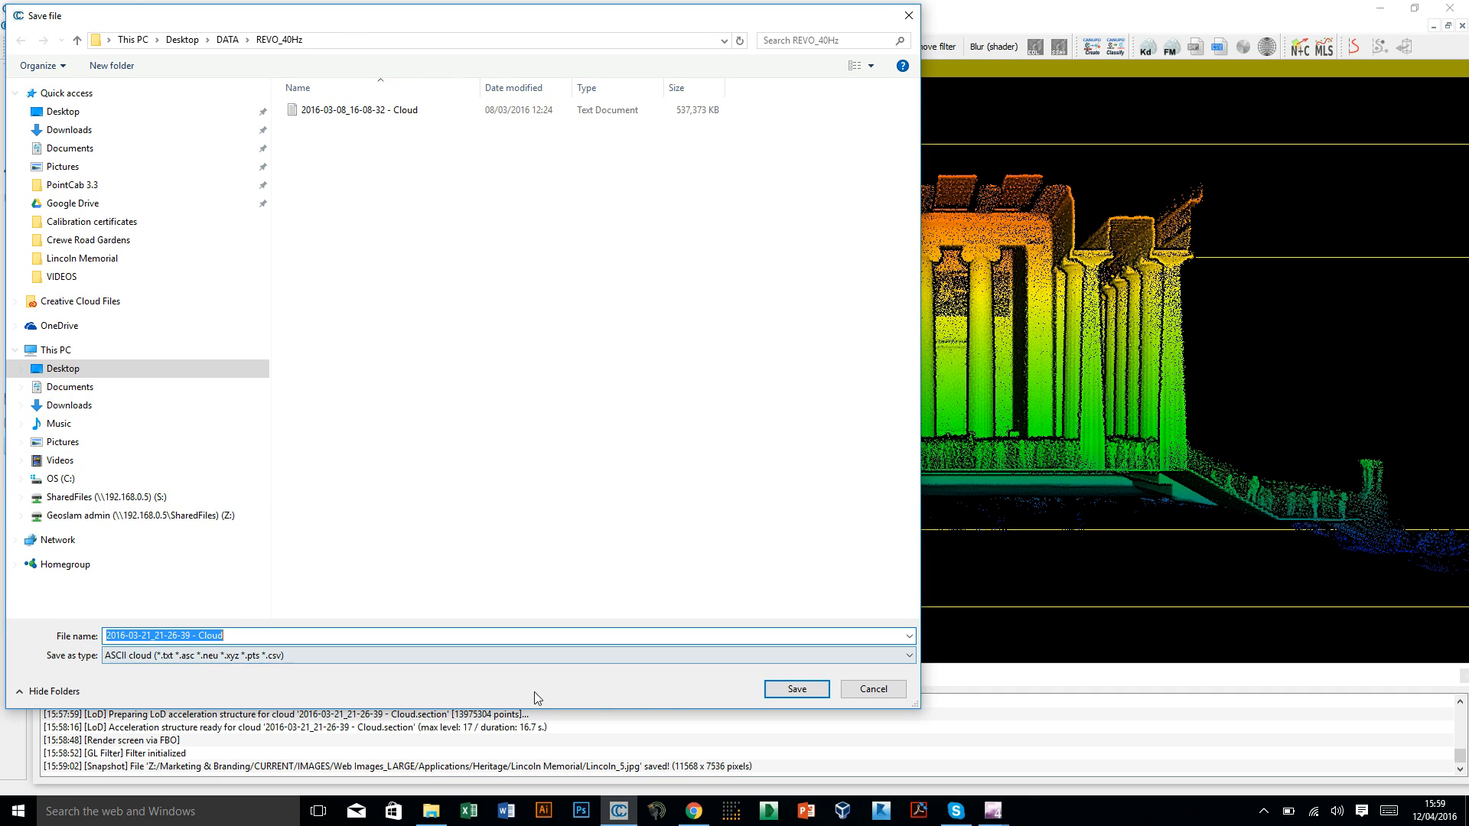
click(870, 698)
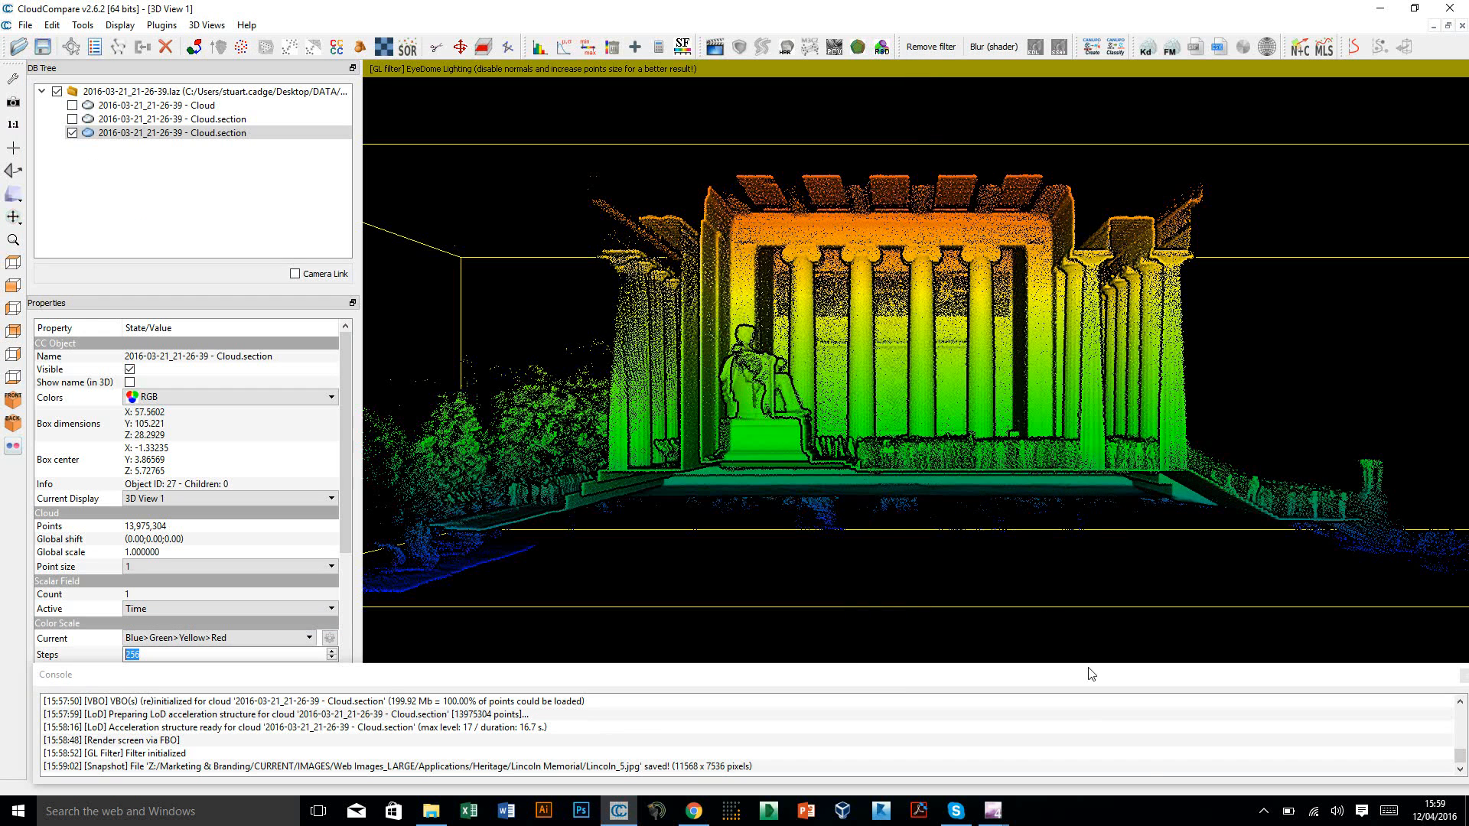
click(1264, 811)
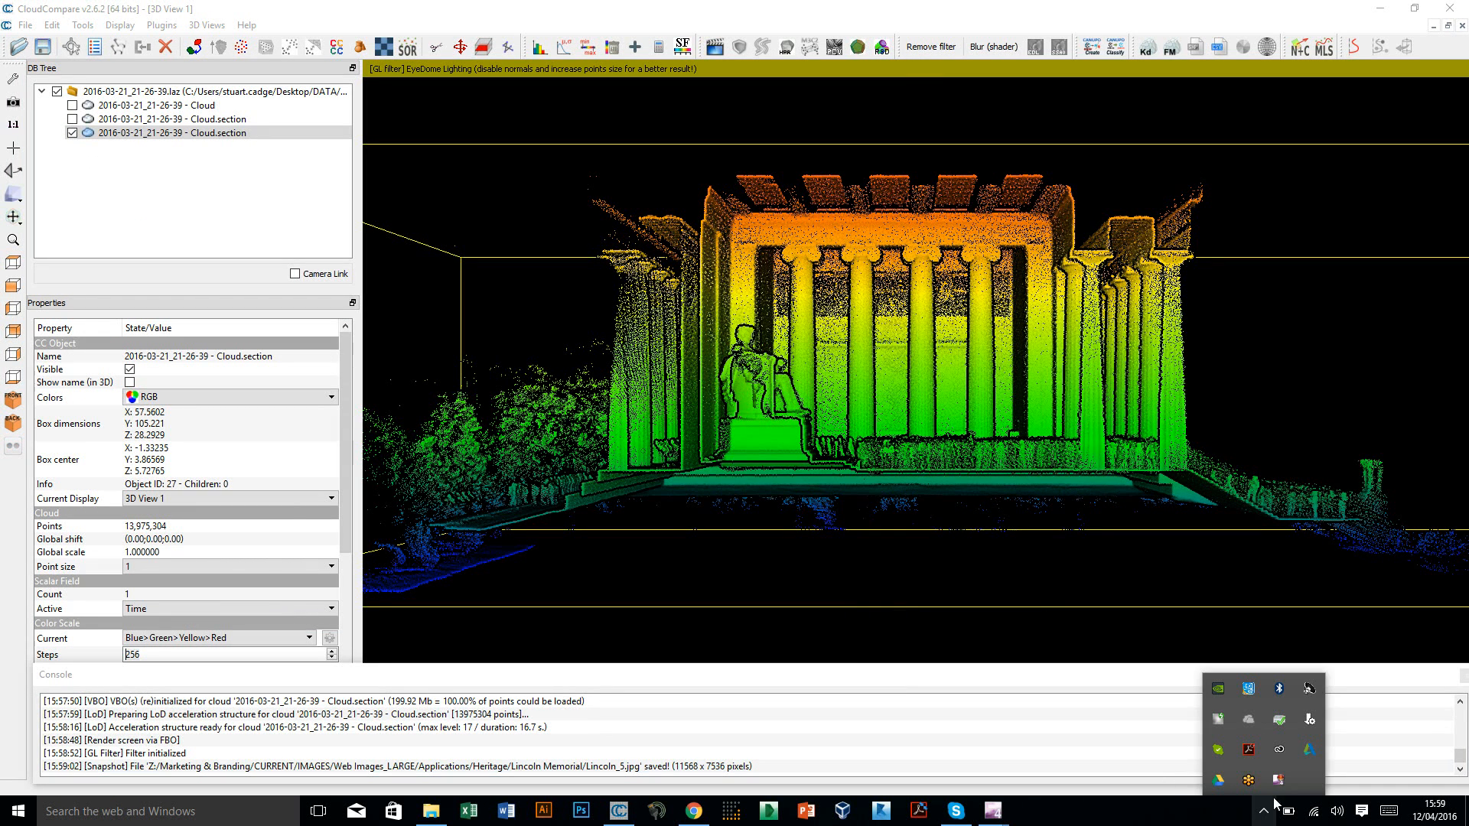